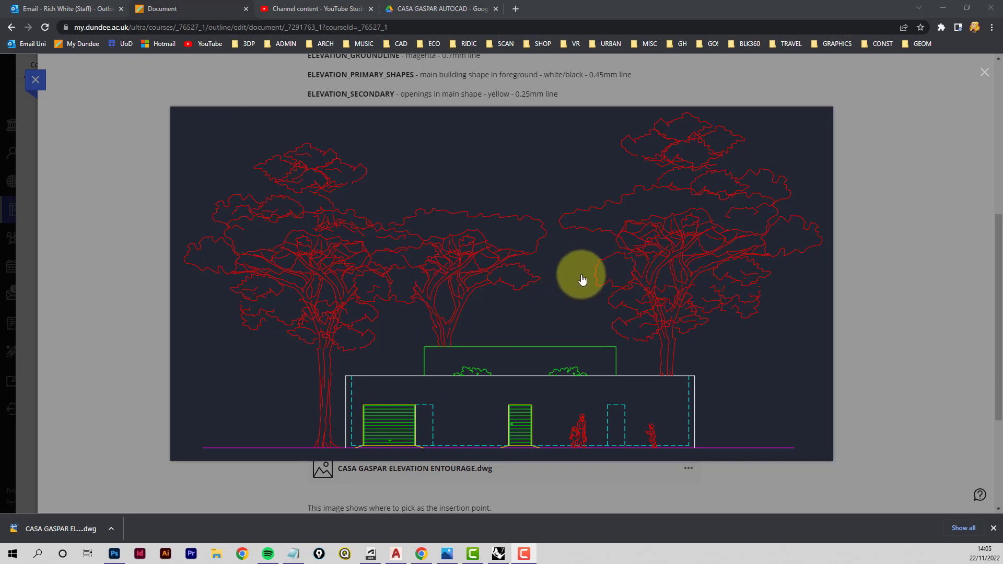
Close the enlarged elevation image and the browser's download bar, and switch to the CASA GASPAR ELEVATION EXPLANATION document in Photoshop
left_click(985, 73)
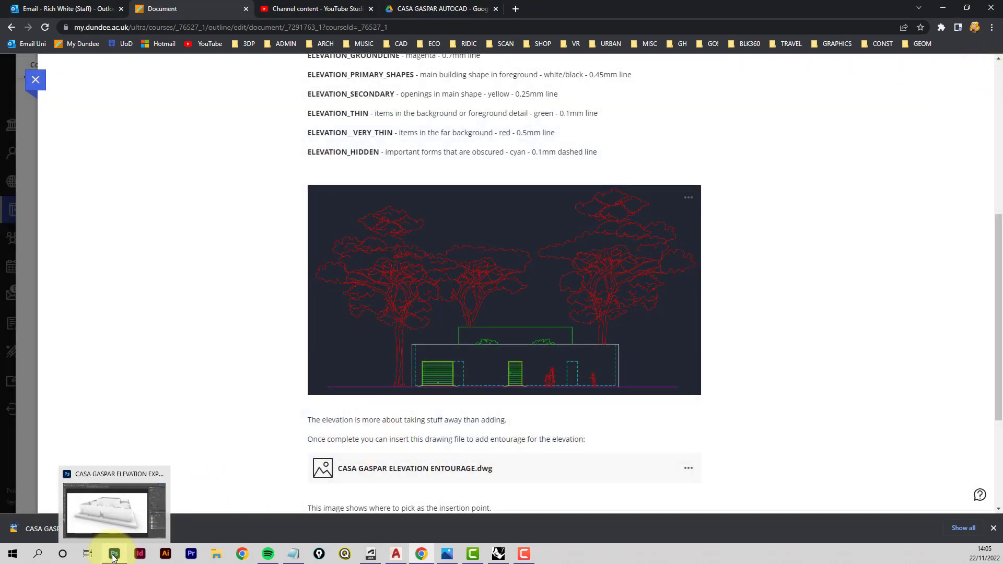
left_click(993, 528)
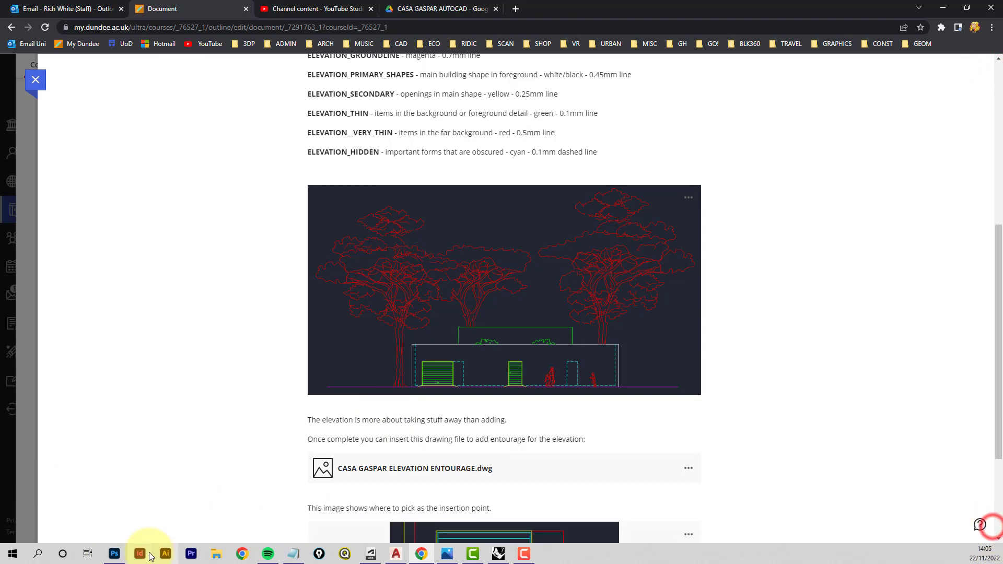
left_click(114, 554)
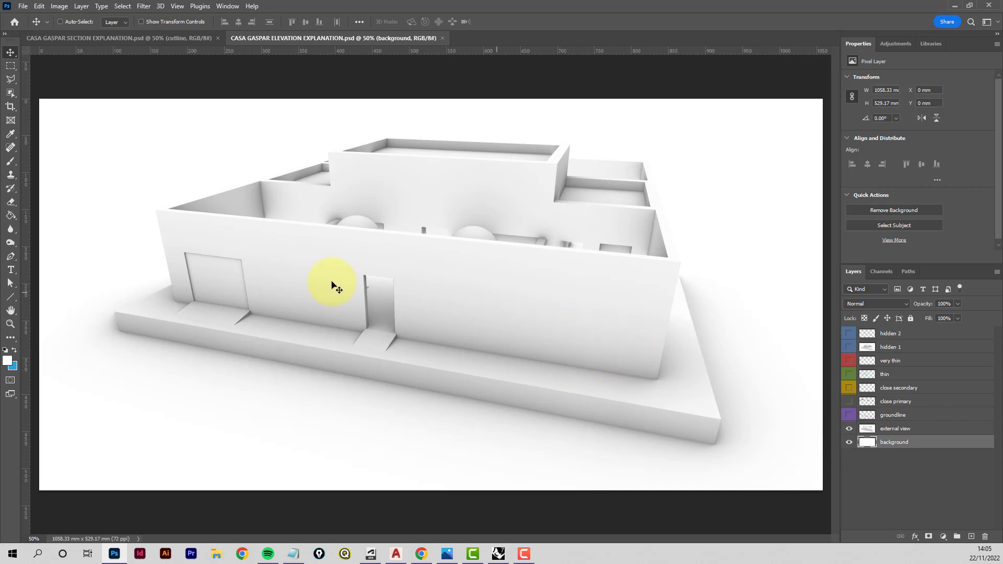
Show the groundline, close primary, close secondary, thin and very thin layers one after another over the external view
left_click(849, 417)
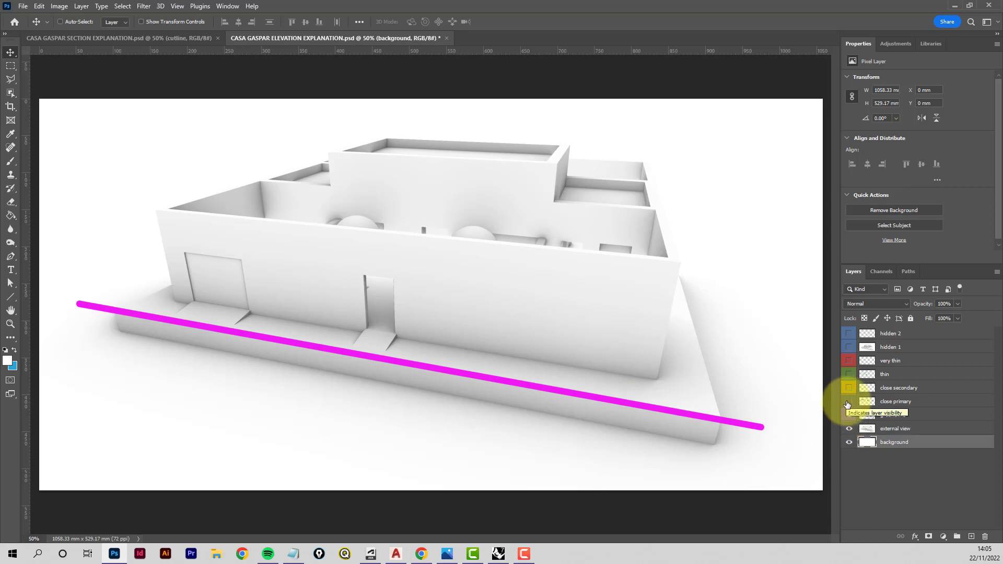
left_click(849, 403)
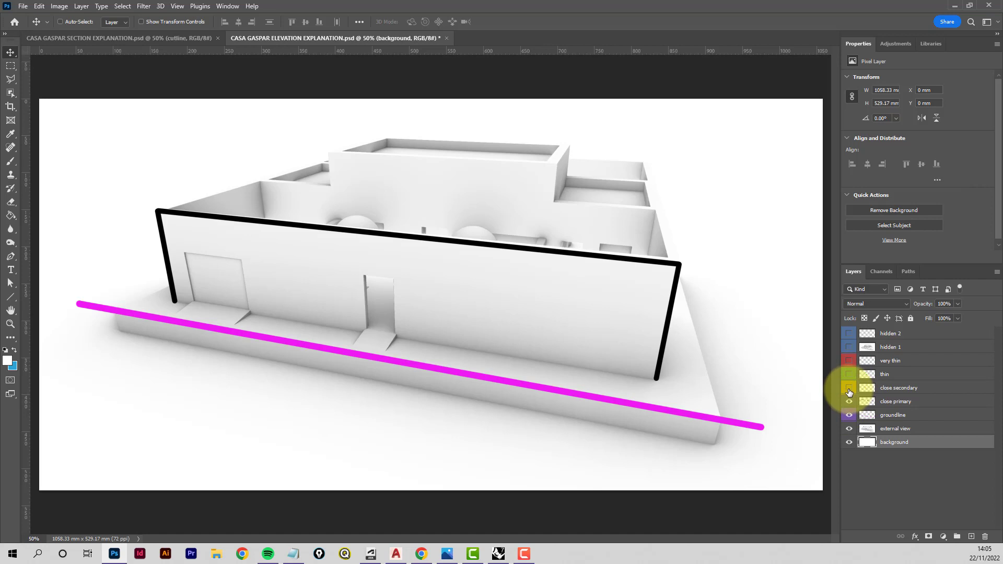
left_click(849, 390)
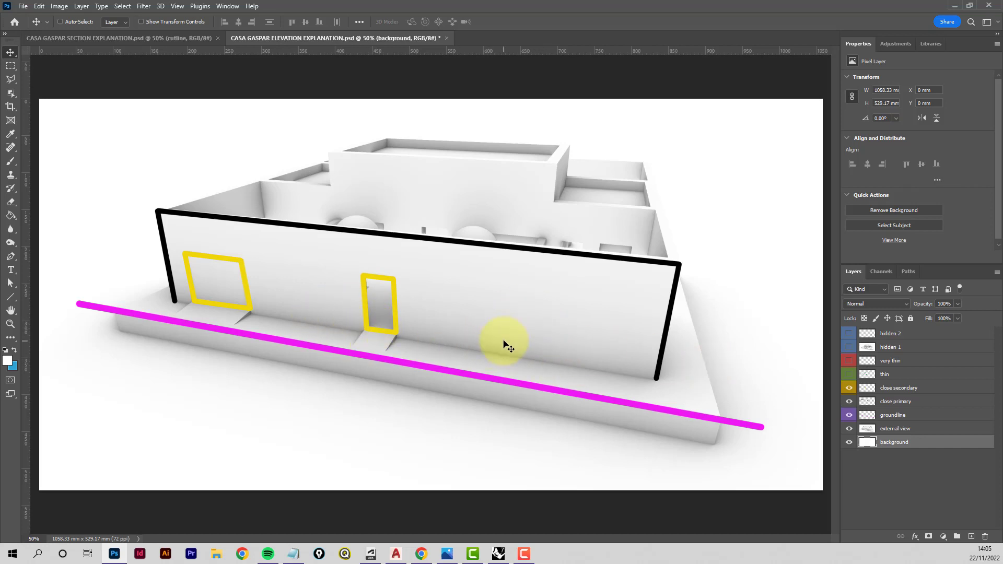
left_click(850, 374)
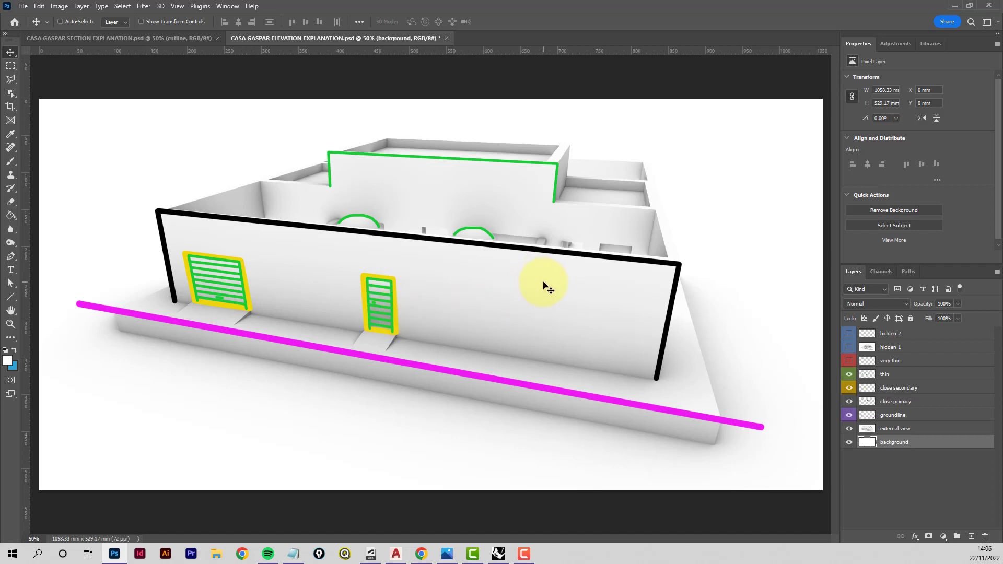
left_click(850, 361)
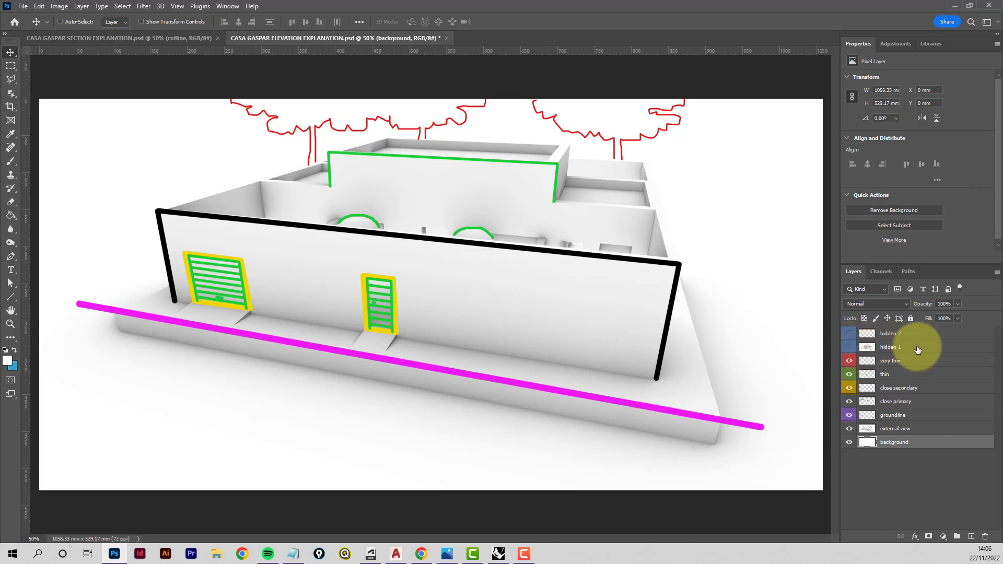
Show the hidden 1 and hidden 2 layers, and hide hidden 1 again so the dashed lines overlay the external view
left_click(850, 347)
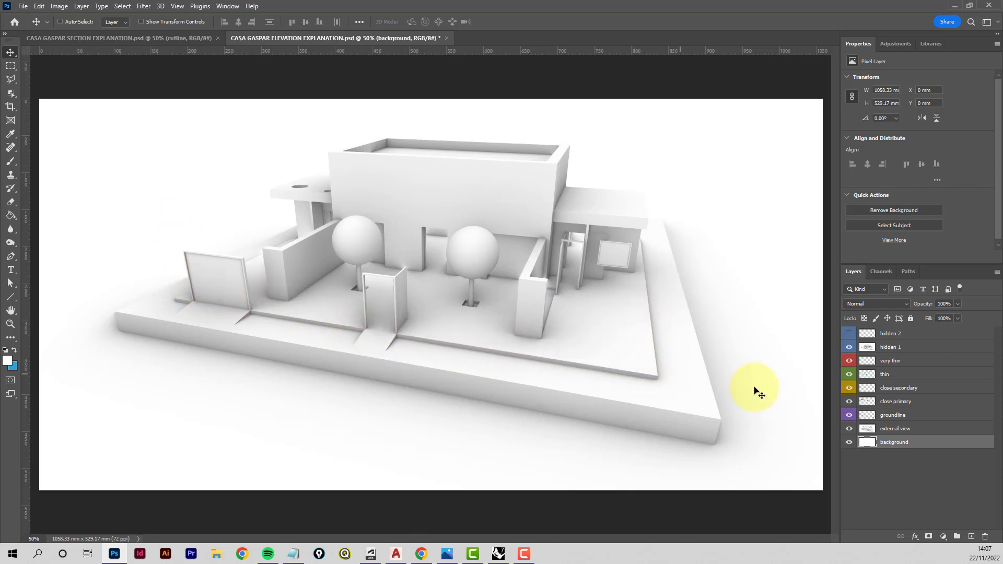
left_click(849, 334)
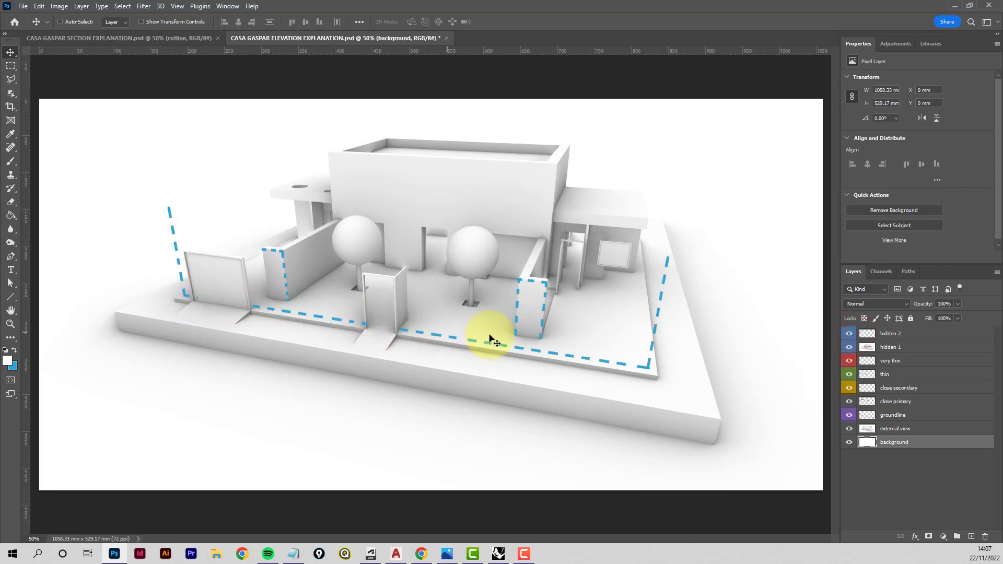
left_click(849, 347)
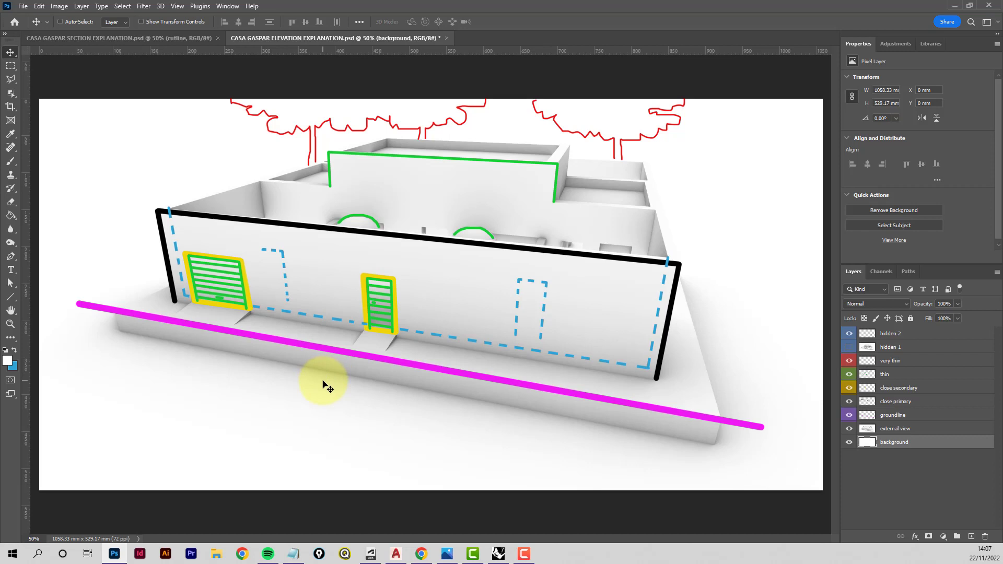
In AutoCAD, create layers ELEVATION_GROUNDLINE (magenta), ELEVATION_HIDDEN (cyan, HIDDENX2), ELEVATION_PRIMARY_SHAPES (white), ELEVATION_SECONDARY (yellow), ELEVATION_THIN (green) and ELEVATION_VERY_THIN (red)
left_click(396, 552)
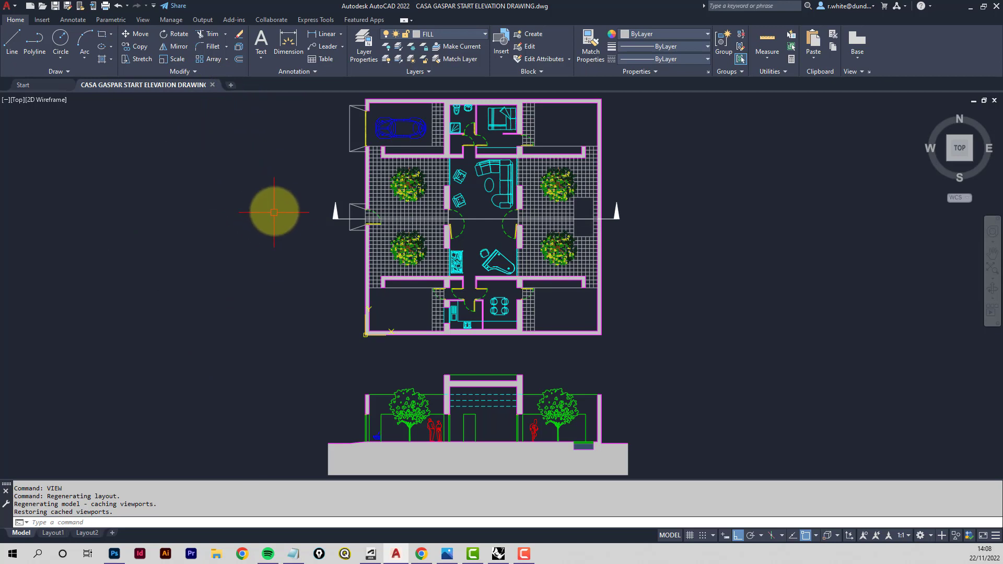
left_click(480, 35)
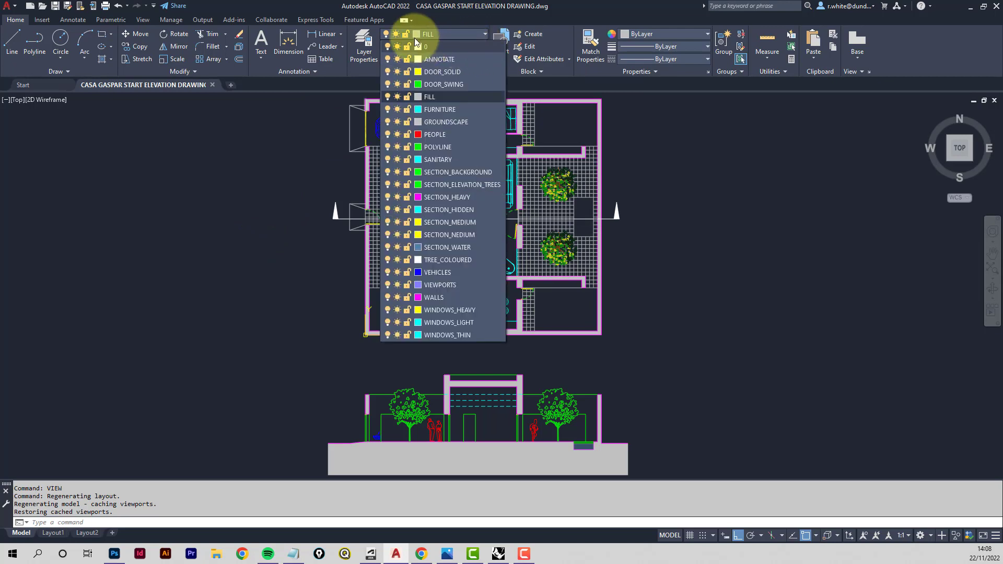
left_click(364, 46)
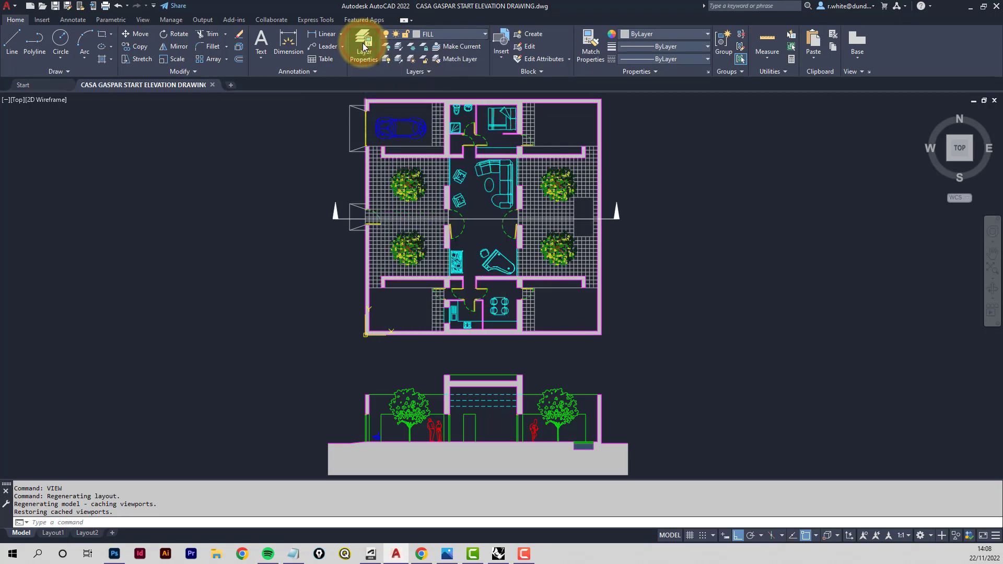
left_click(363, 46)
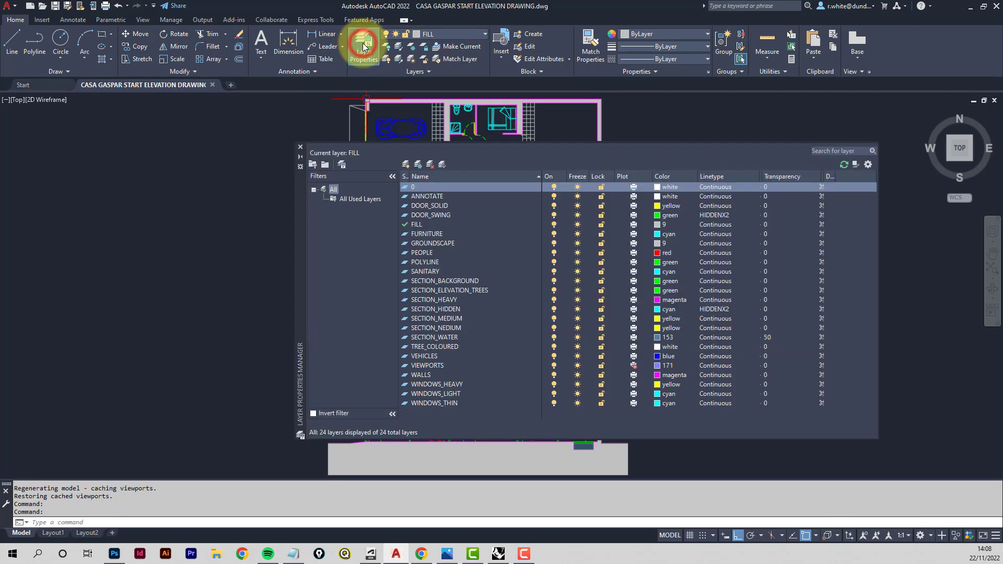
left_click(407, 164)
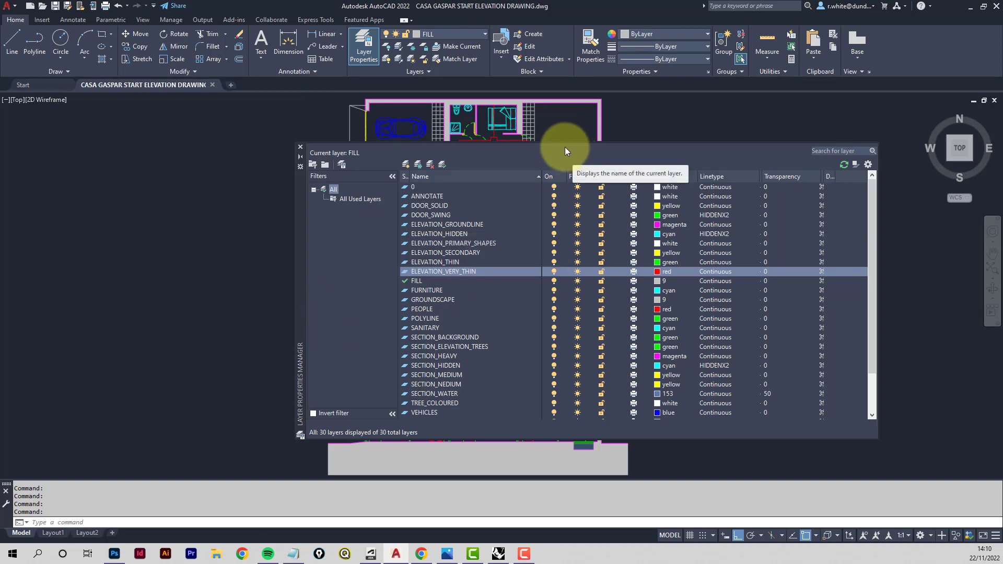
Review the colour and linetype of each of the new ELEVATION layers in the layer list
left_click(428, 225)
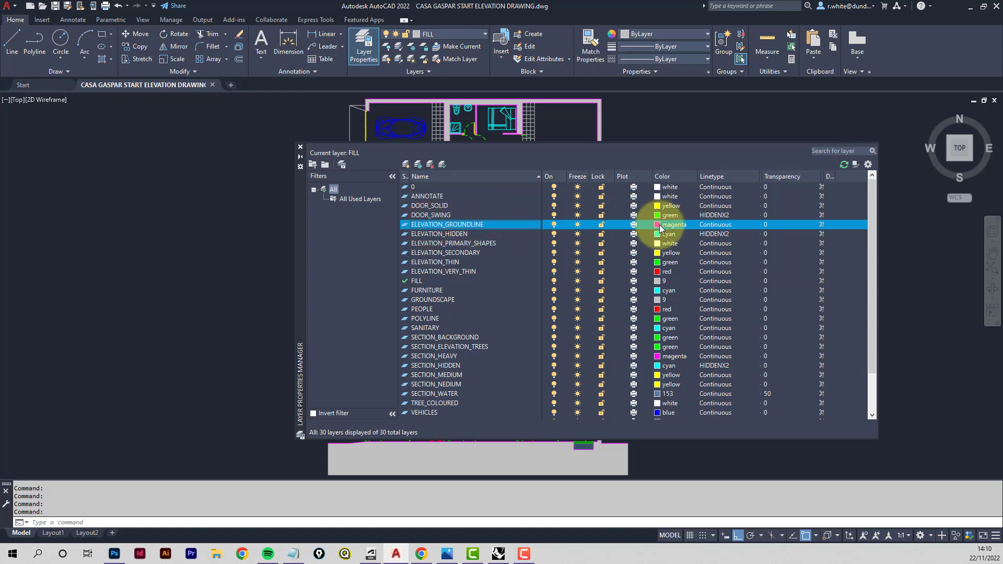
left_click(464, 243)
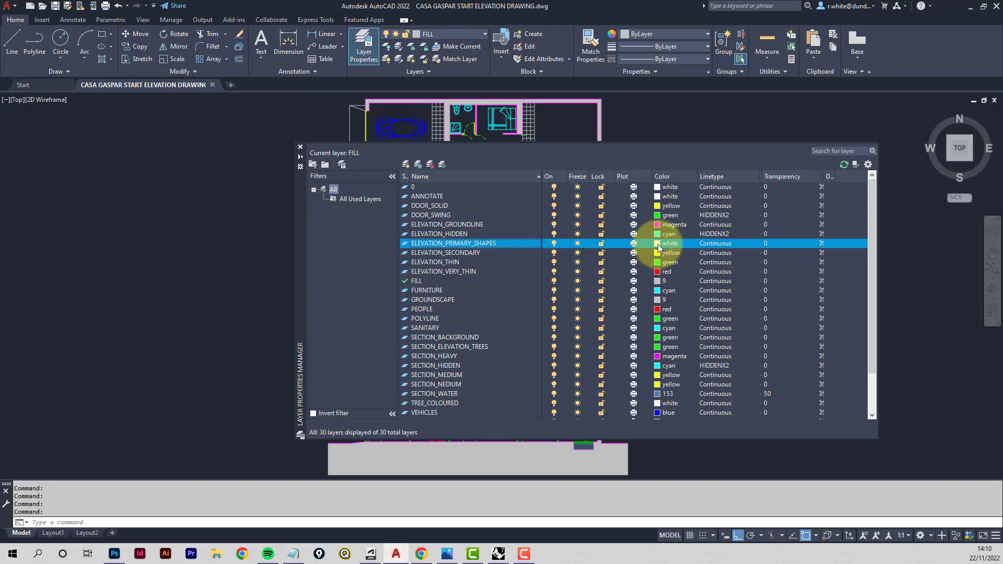
left_click(455, 254)
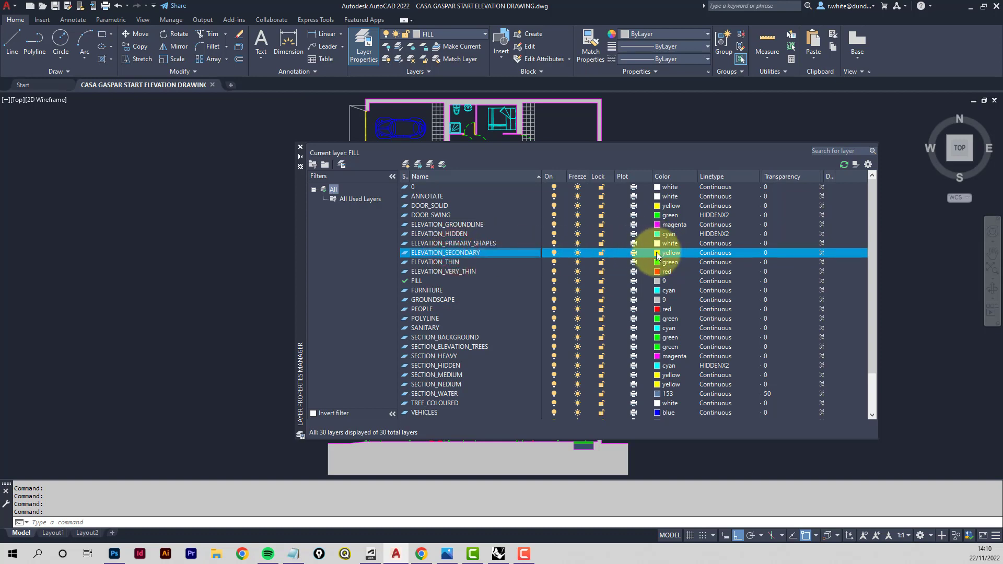
left_click(452, 263)
left_click(453, 234)
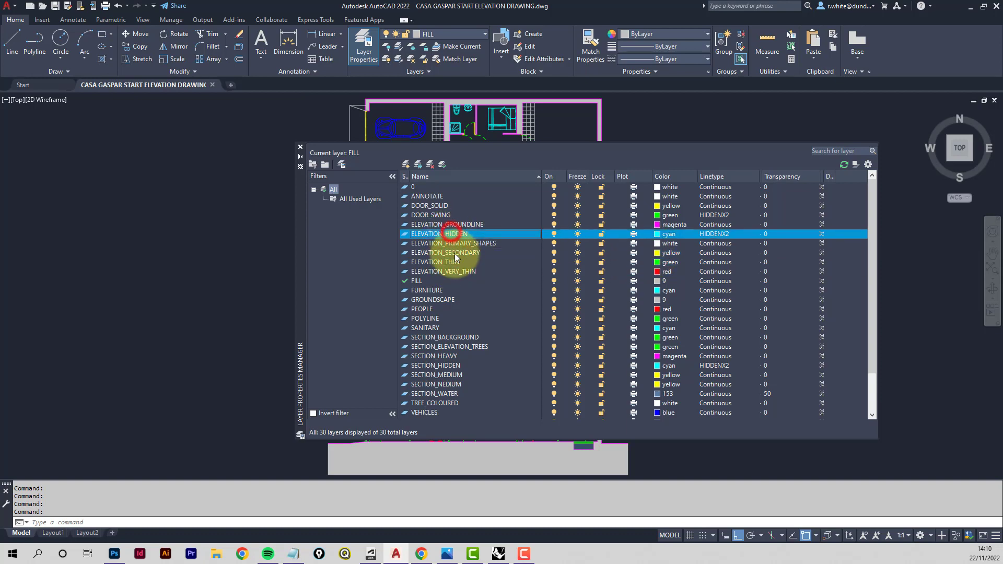
left_click(455, 264)
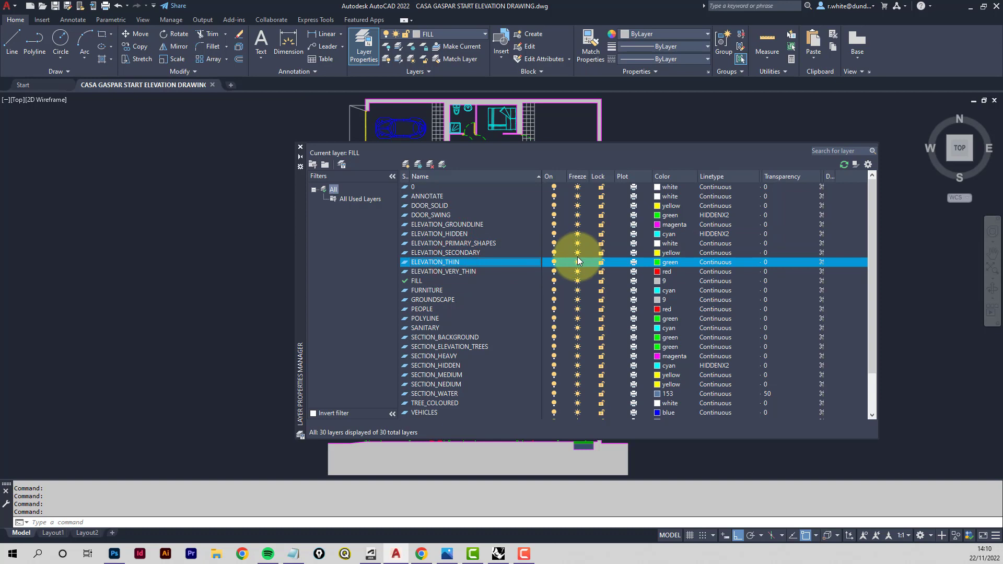
left_click(458, 271)
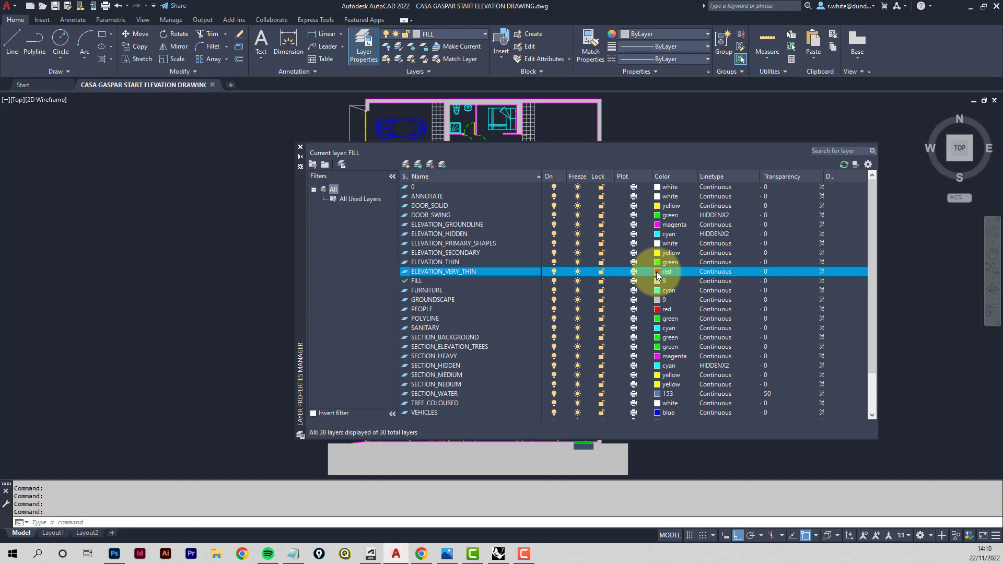
Make ELEVATION_GROUNDLINE the current layer and close the Layer Properties Manager
left_click(300, 148)
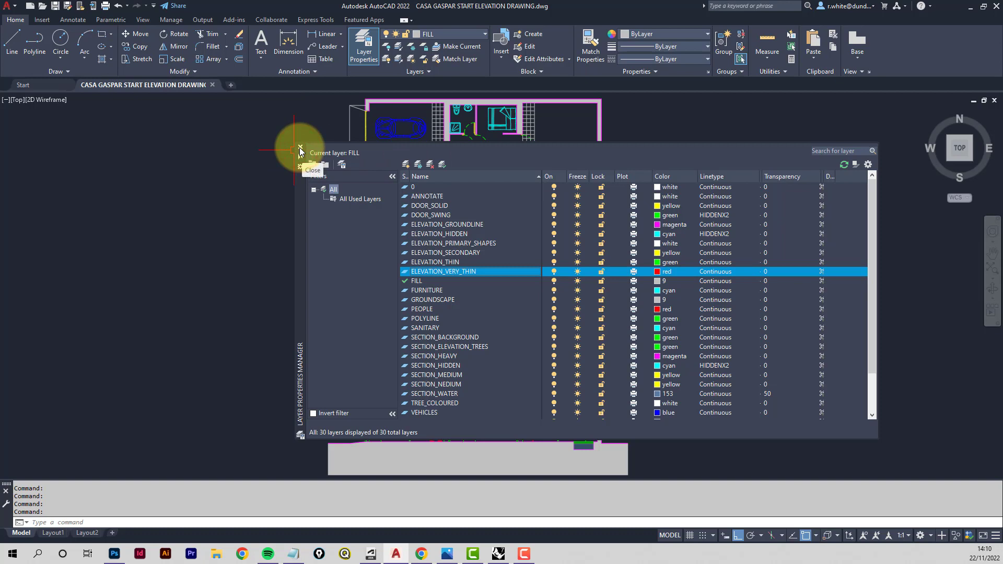
left_click(439, 225)
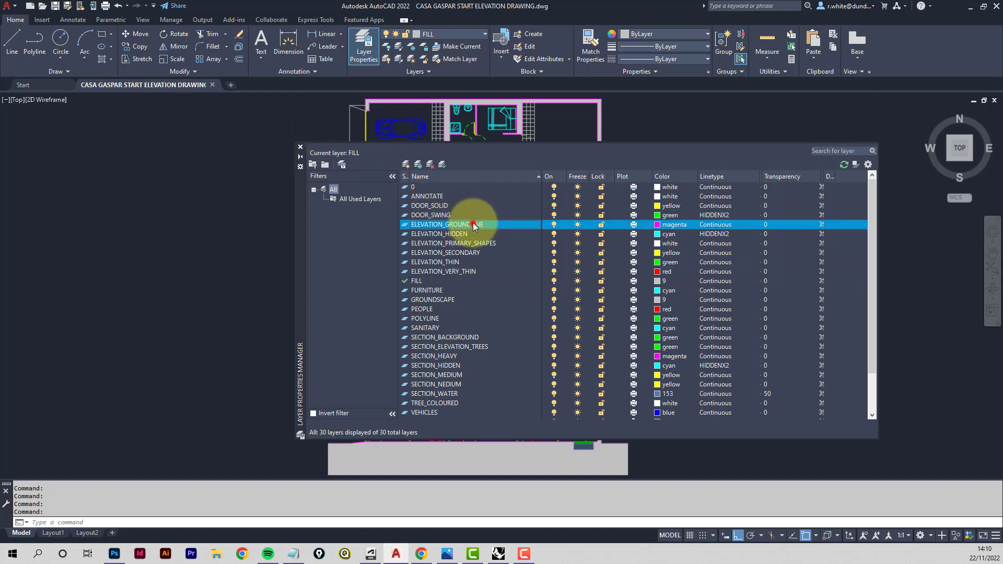
left_click(441, 165)
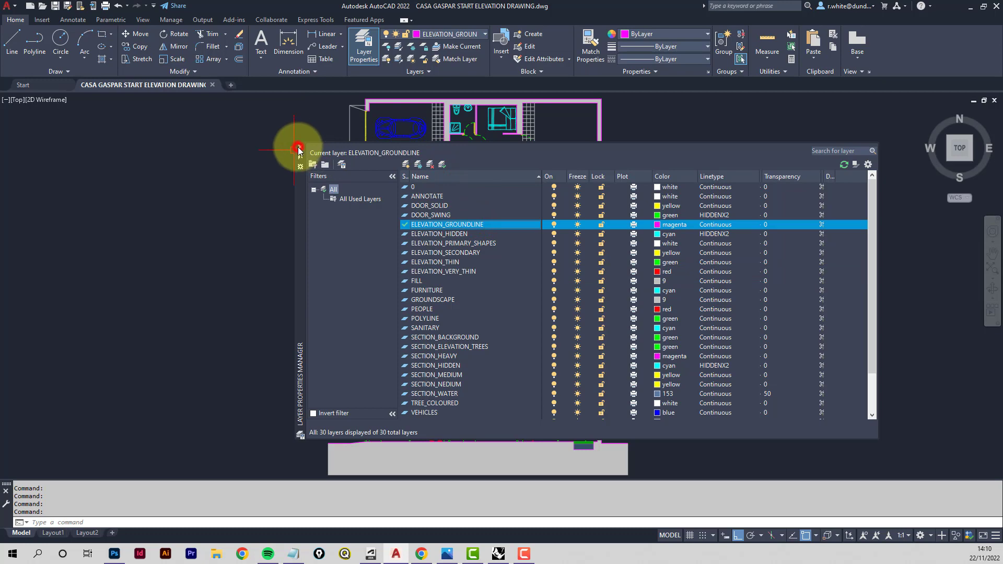
left_click(299, 151)
Draw a vertical line about 20600 long from the plan's upper-left outer corner down along the left wall to below the plan
middle_click_drag(313, 277, 399, 303)
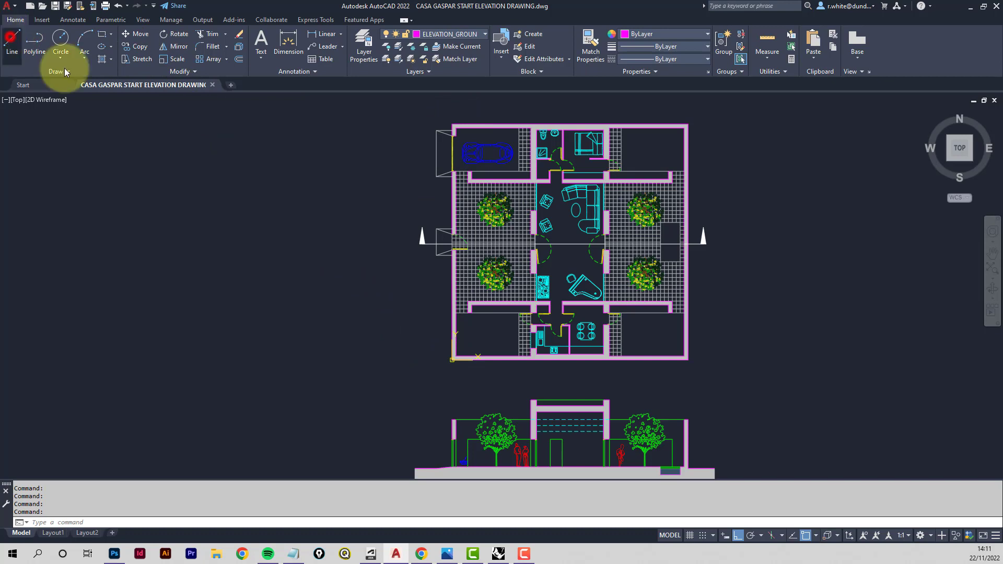
left_click(453, 124)
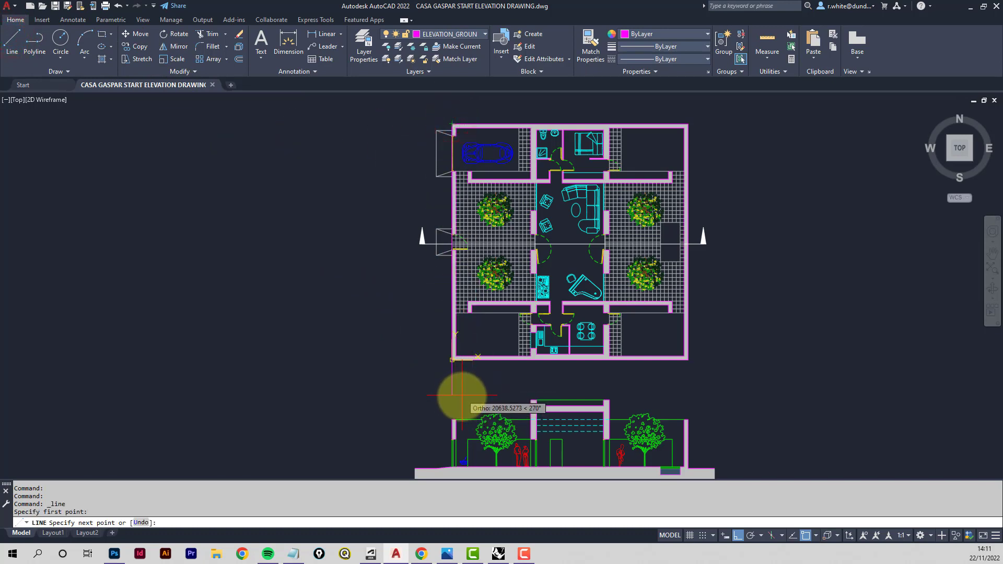
left_click(459, 397)
key("Escape")
Stretch the vertical line's upper end straight up beyond the plan's upper-left corner
left_click(453, 371)
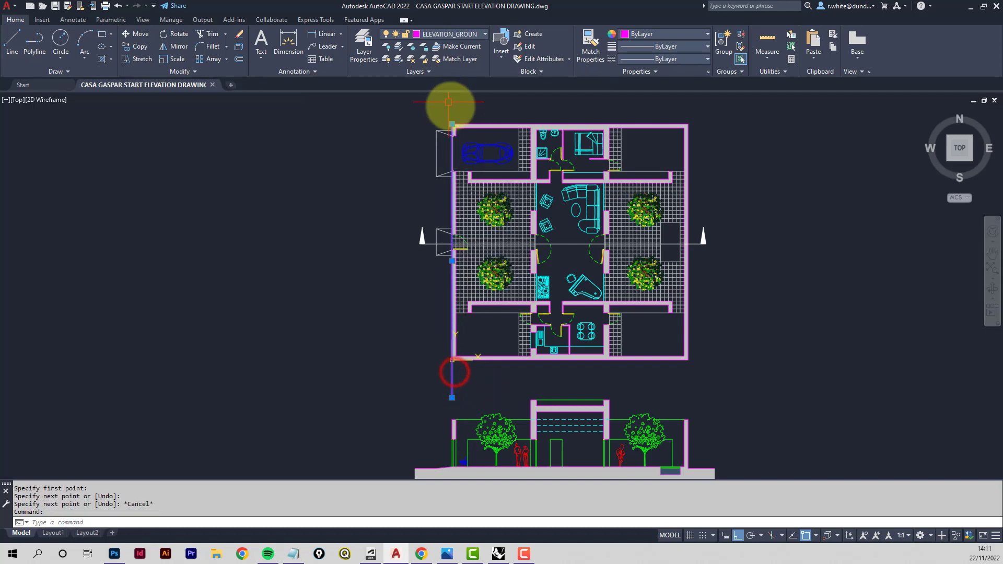
left_click(453, 124)
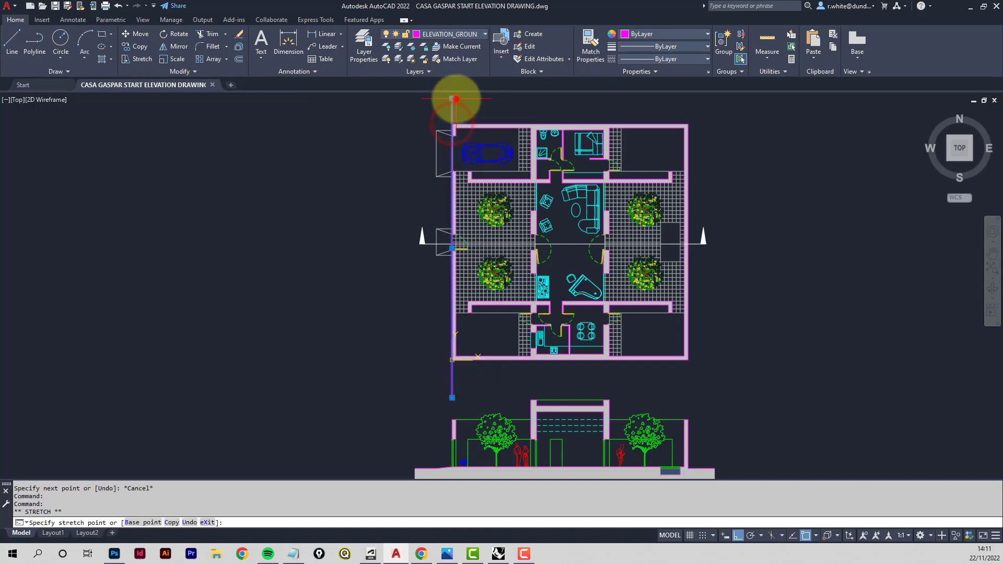
left_click(456, 99)
key("Escape")
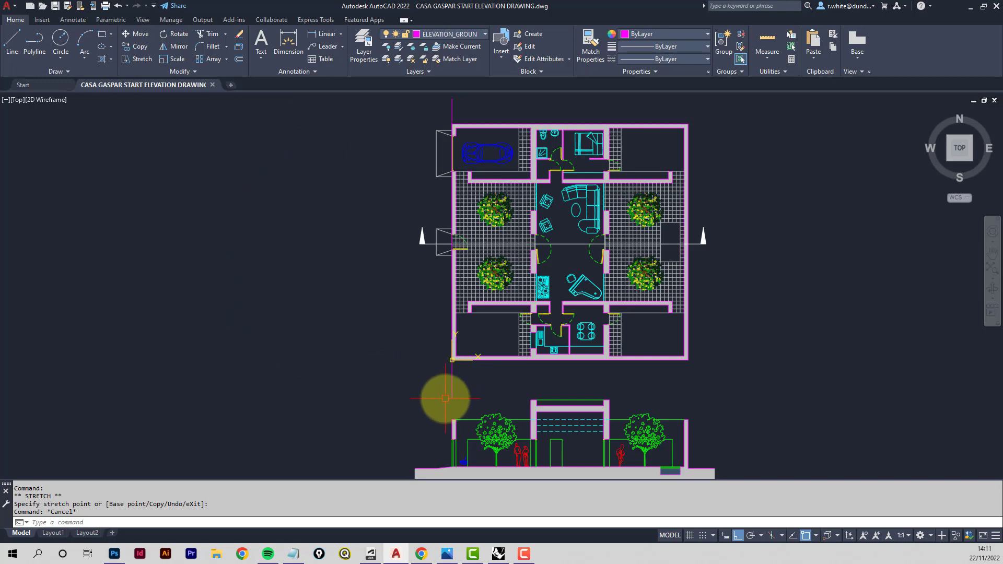
Offset the vertical line 20000 to the left of the plan and delete the original line
left_click(239, 61)
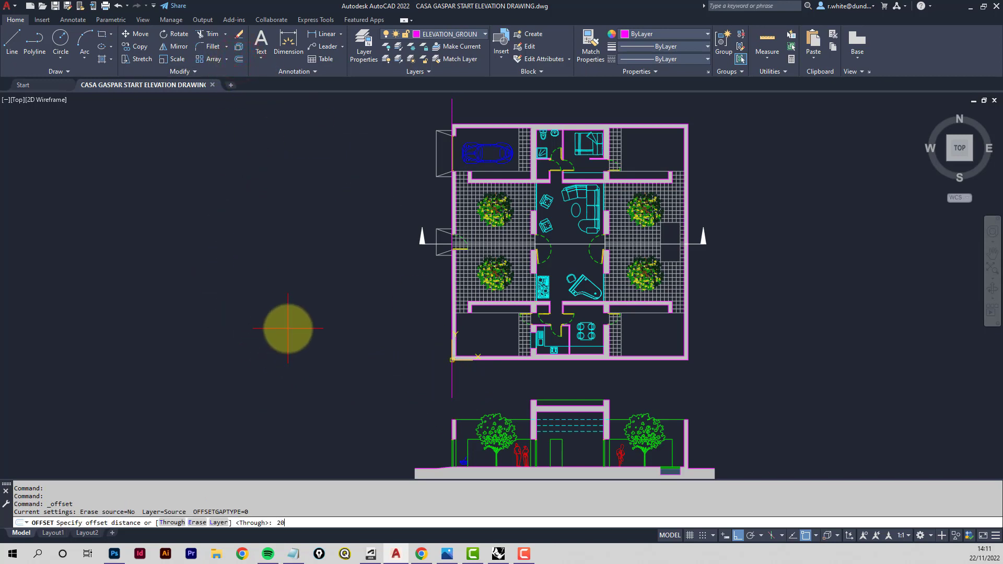
key("Return")
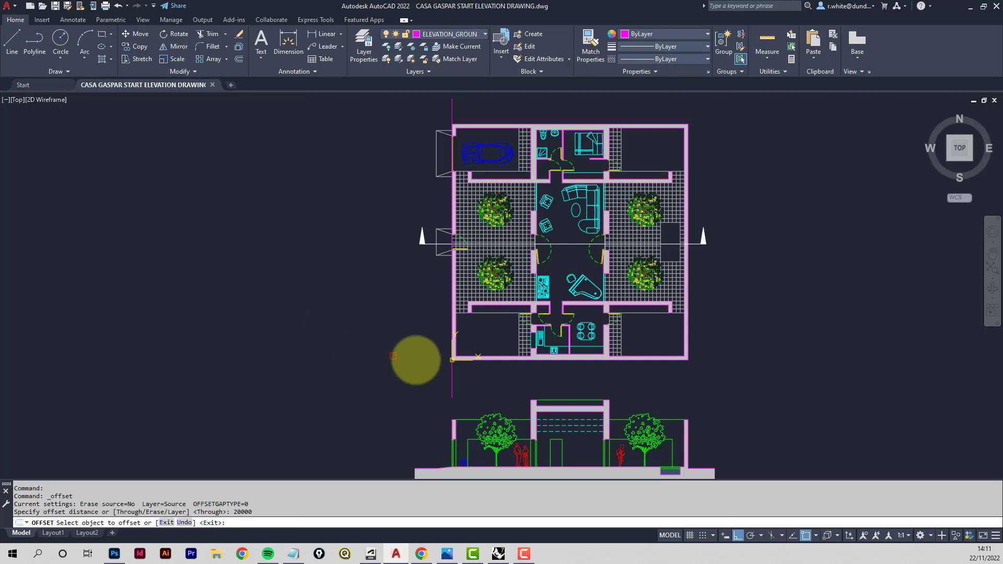
left_click(452, 378)
left_click(314, 377)
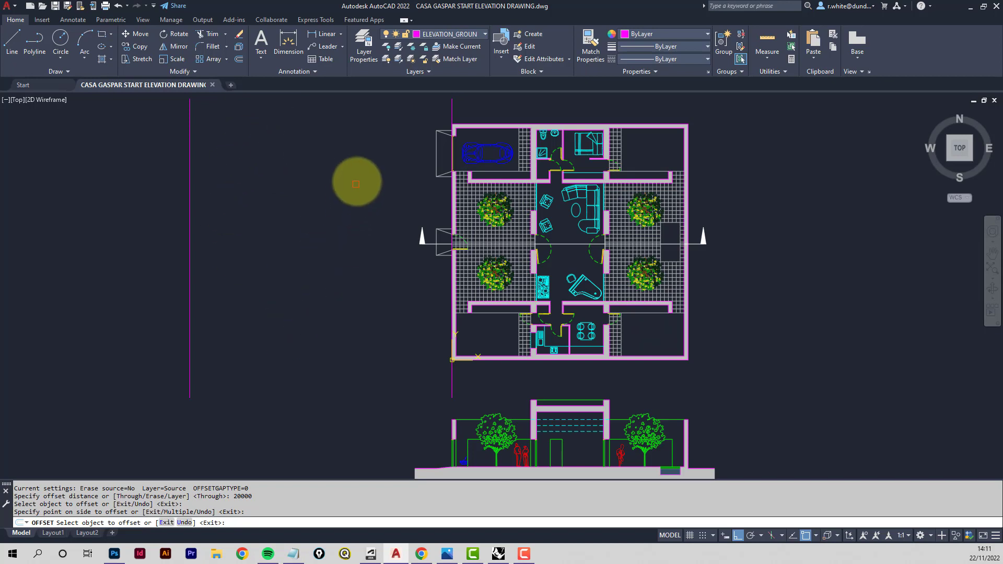
key("Escape")
left_click(453, 110)
key("Delete")
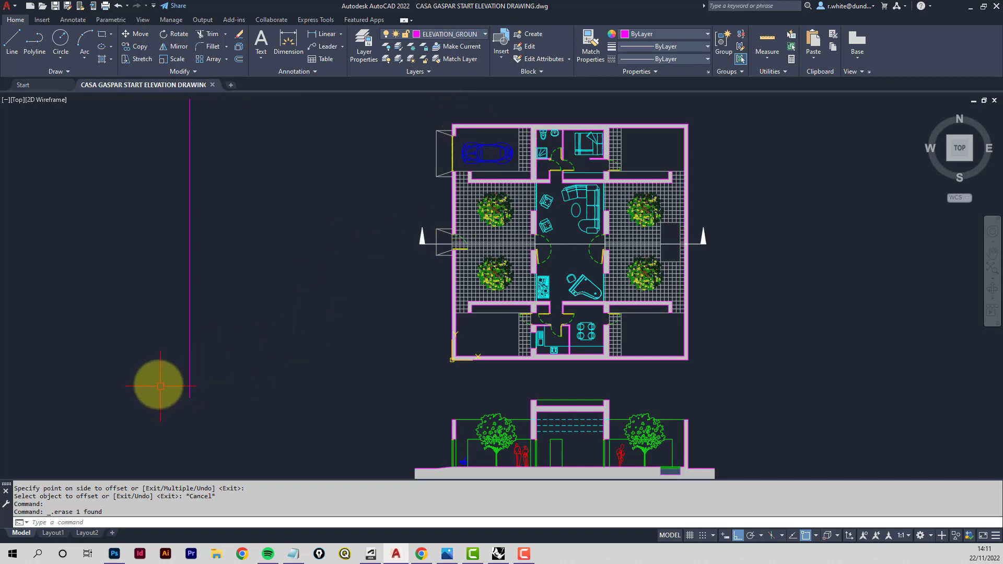
mouse_move(160, 387)
middle_mouse_down()
mouse_move(202, 358)
mouse_move(188, 374)
middle_mouse_up()
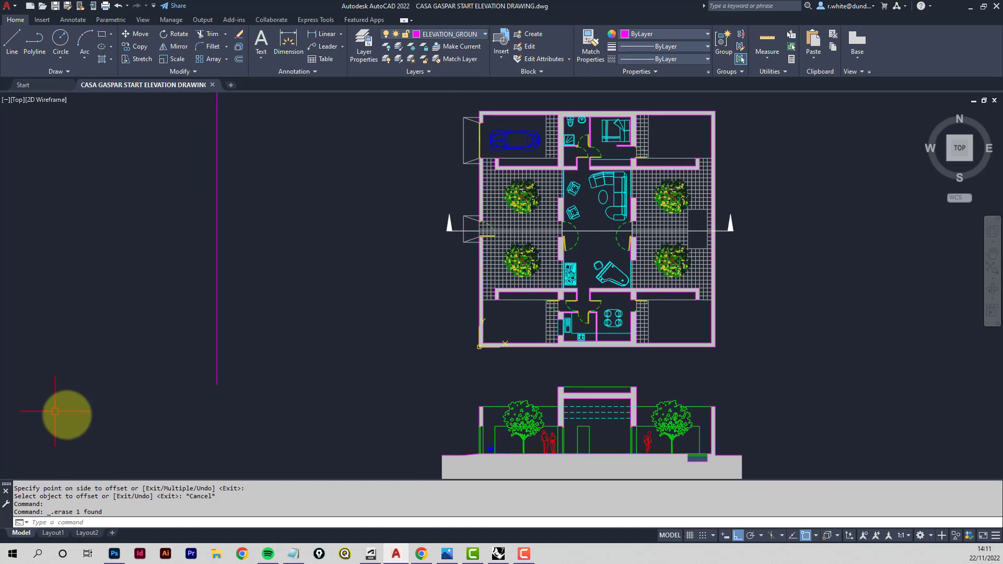
Align the UCS to the vertical groundline with the Object option, putting its origin at the line's upper end
middle_click_drag(112, 410, 74, 402)
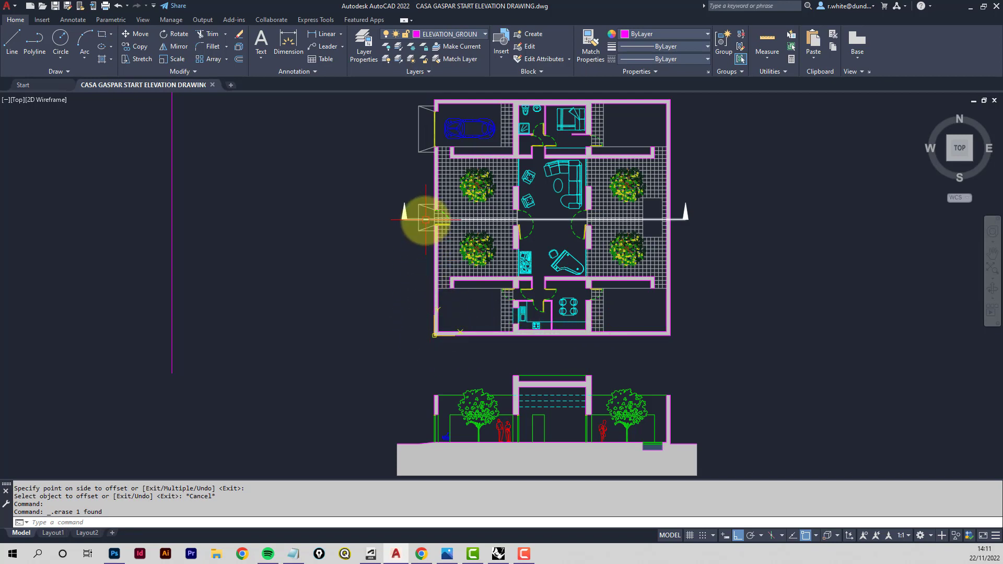
middle_click_drag(297, 263, 302, 291)
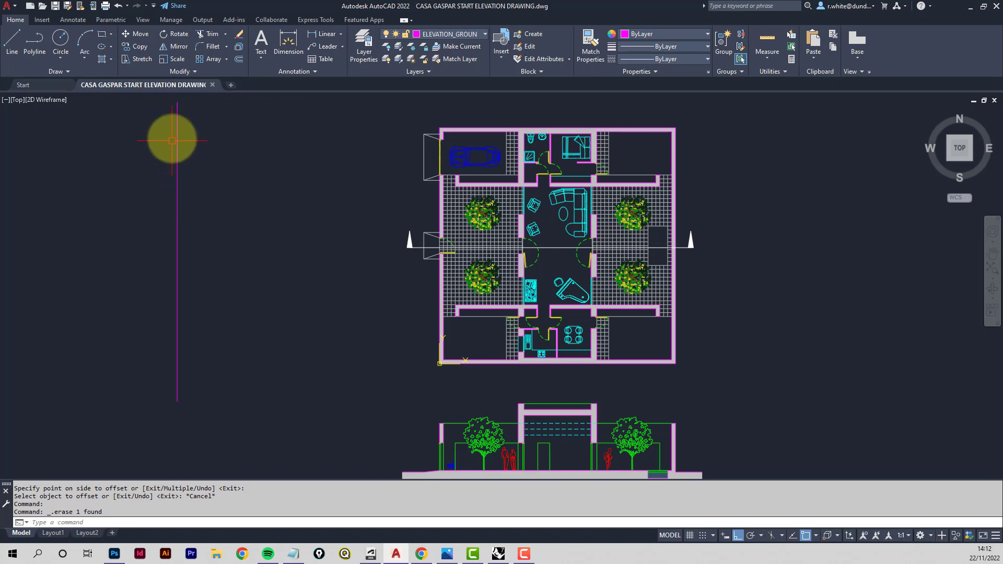
mouse_move(178, 127)
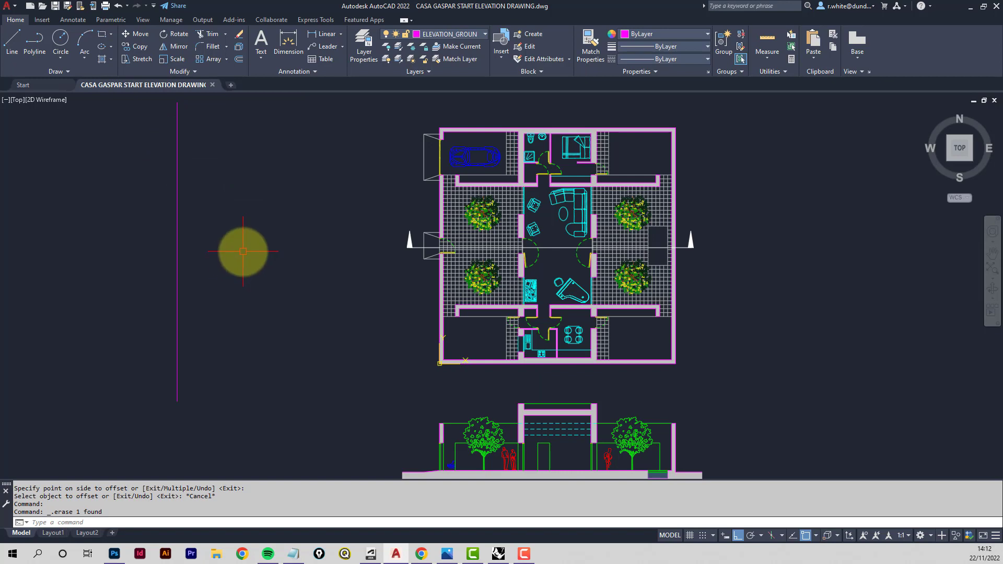
key("Return")
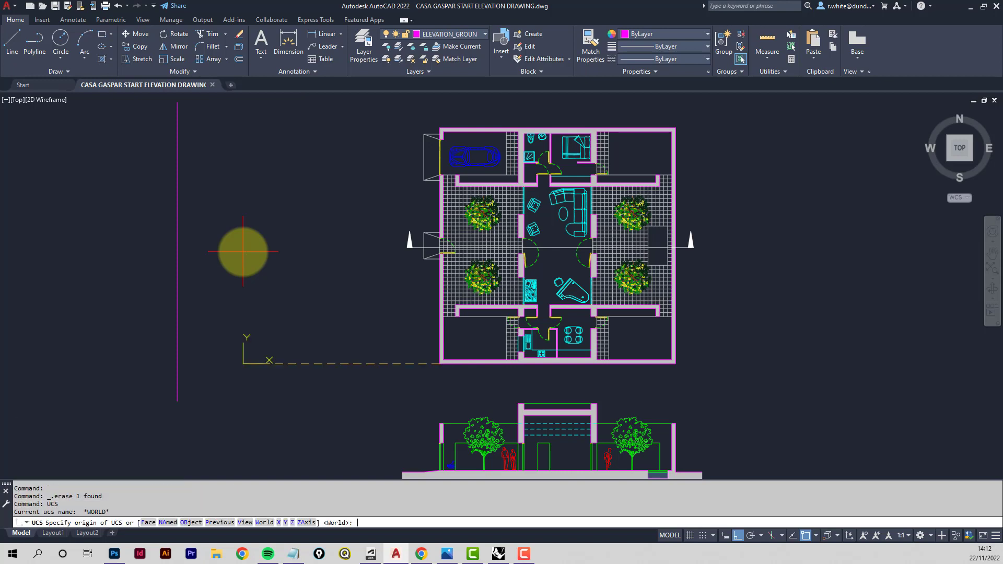
left_click(189, 523)
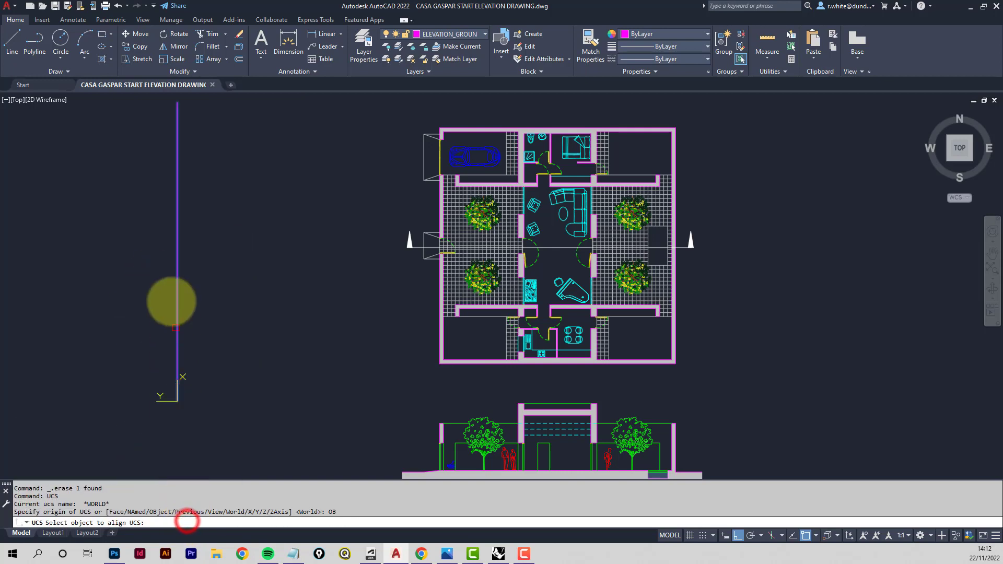
left_click(176, 135)
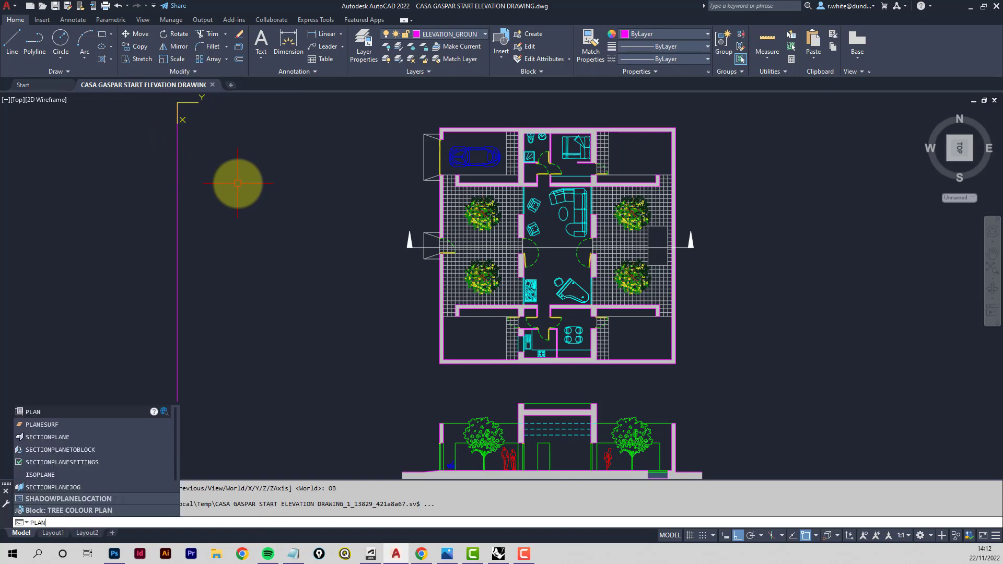
Set the plan view to the current UCS so the groundline lies horizontally below the plan
key("Return")
key("Return")
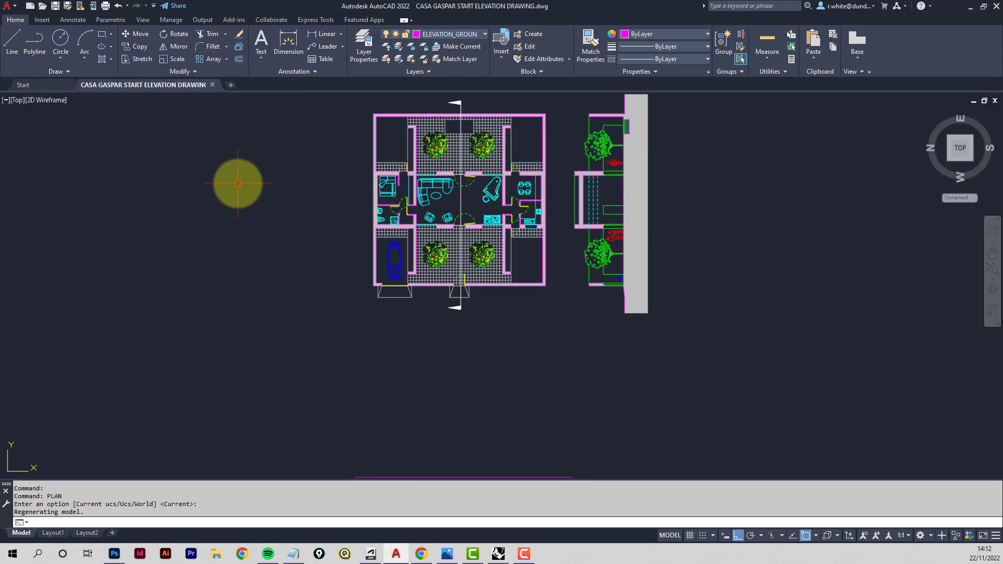
middle_click_drag(408, 280, 354, 240)
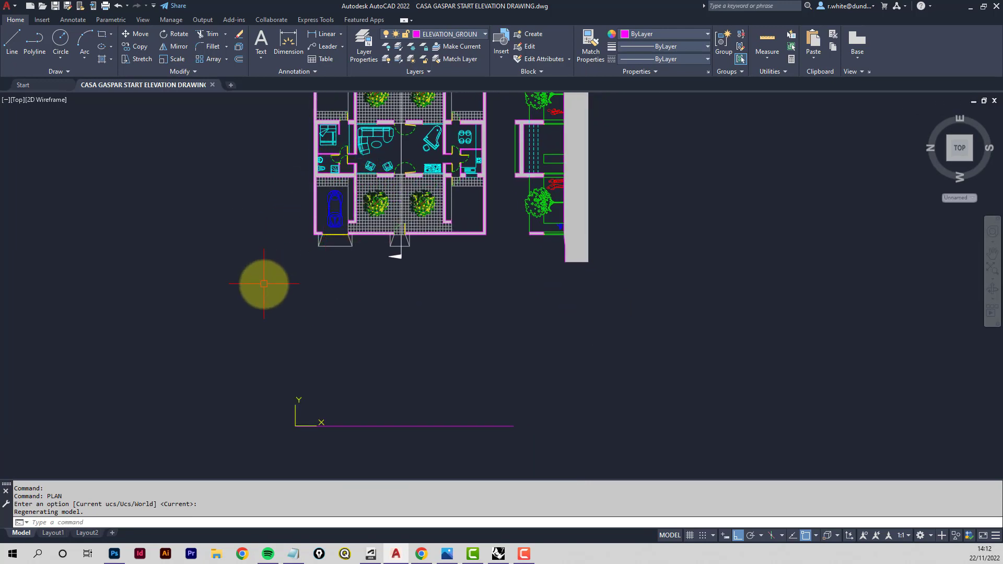
mouse_move(441, 275)
middle_mouse_down()
mouse_move(410, 284)
mouse_move(382, 314)
mouse_move(353, 318)
middle_mouse_up()
scroll(376, 316, "down", 2)
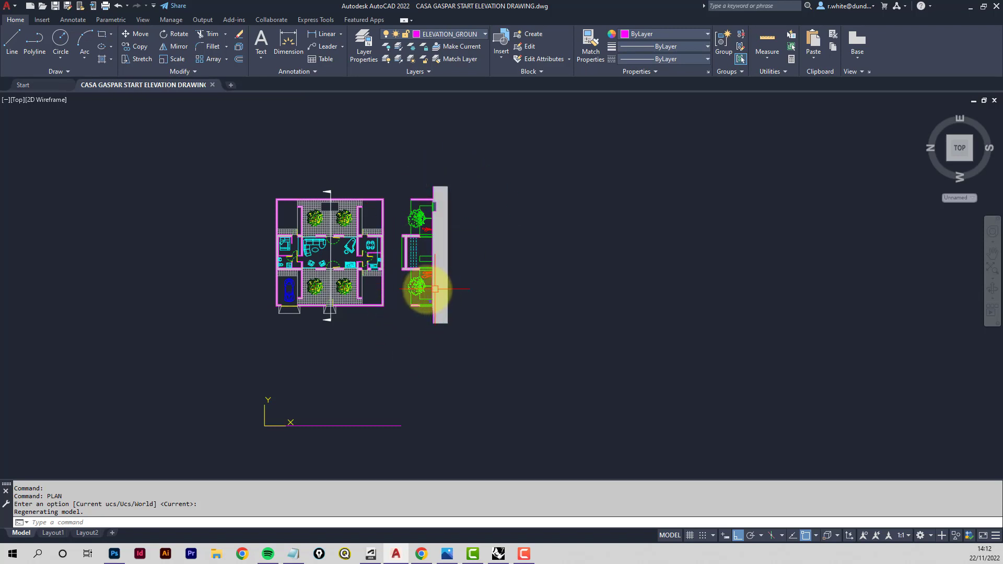
key("Return")
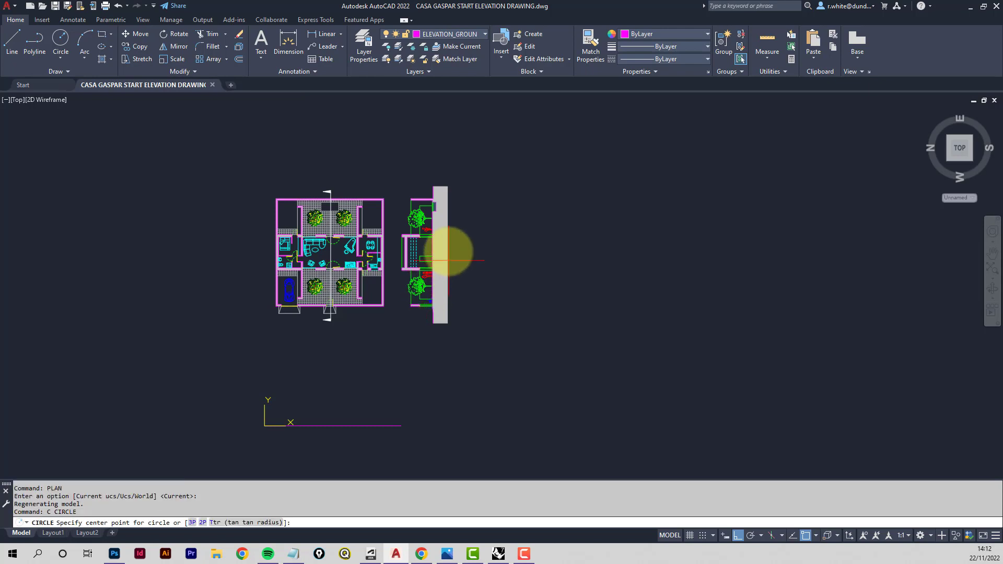
left_click(475, 160)
key("Escape")
key("Escape")
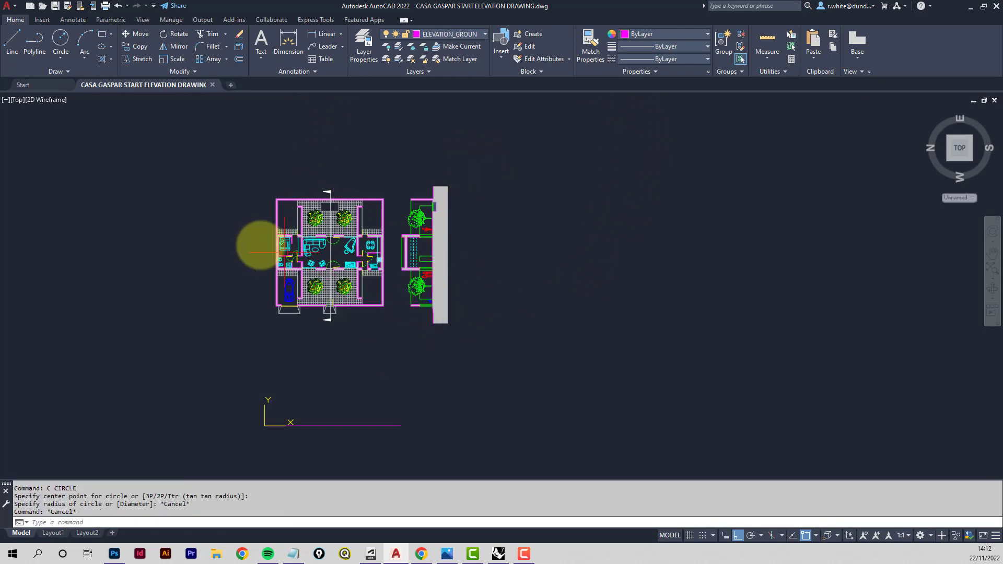
Copy the whole section drawing horizontally into the empty space to the right of the original
left_click(139, 46)
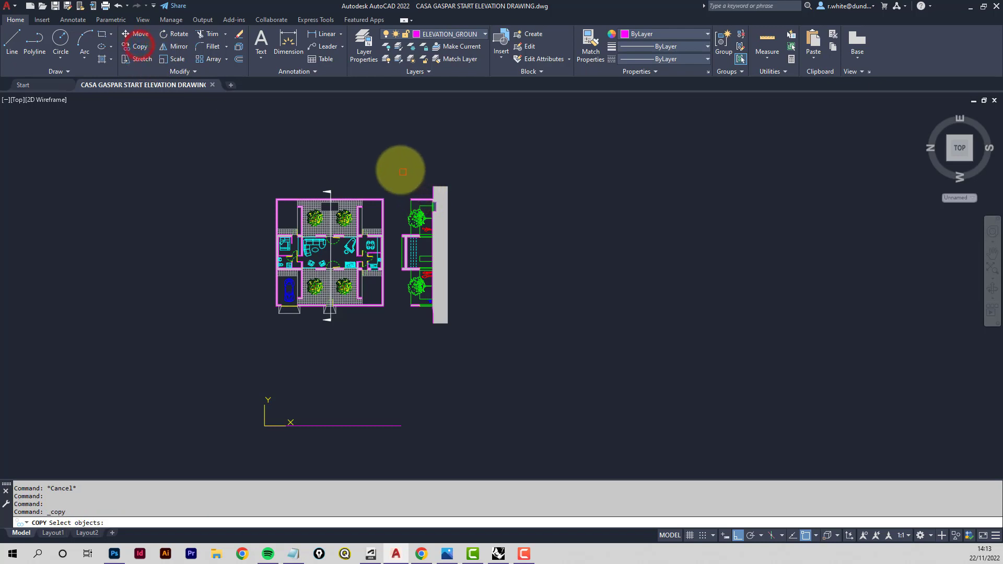
left_click(394, 161)
left_click(511, 367)
key("Return")
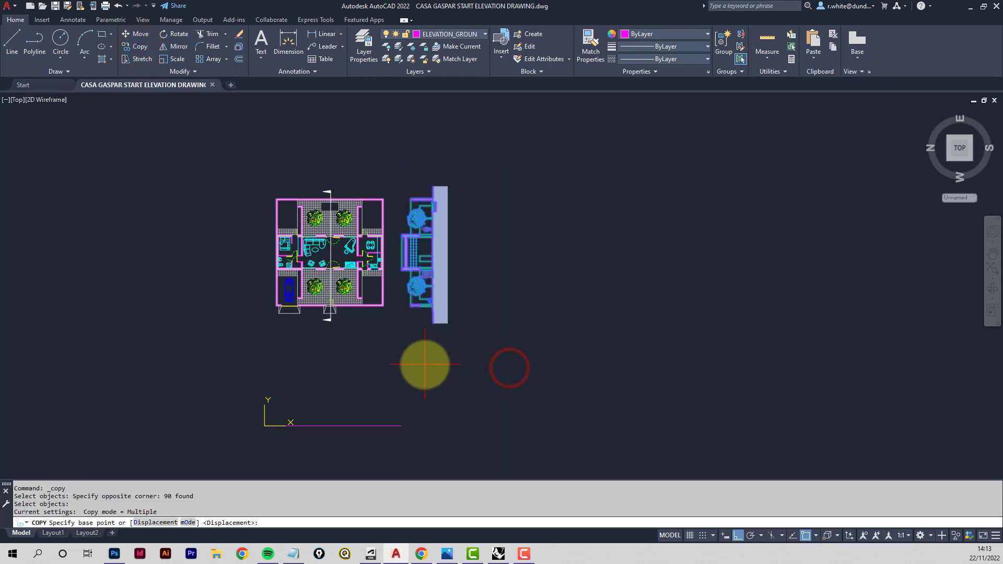
left_click(424, 365)
left_click(564, 367)
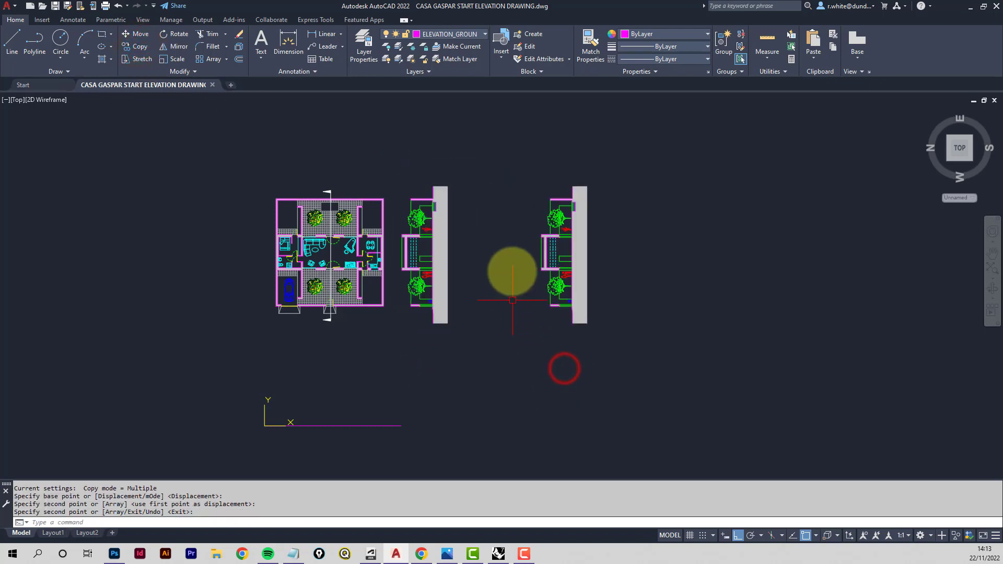
key("Return")
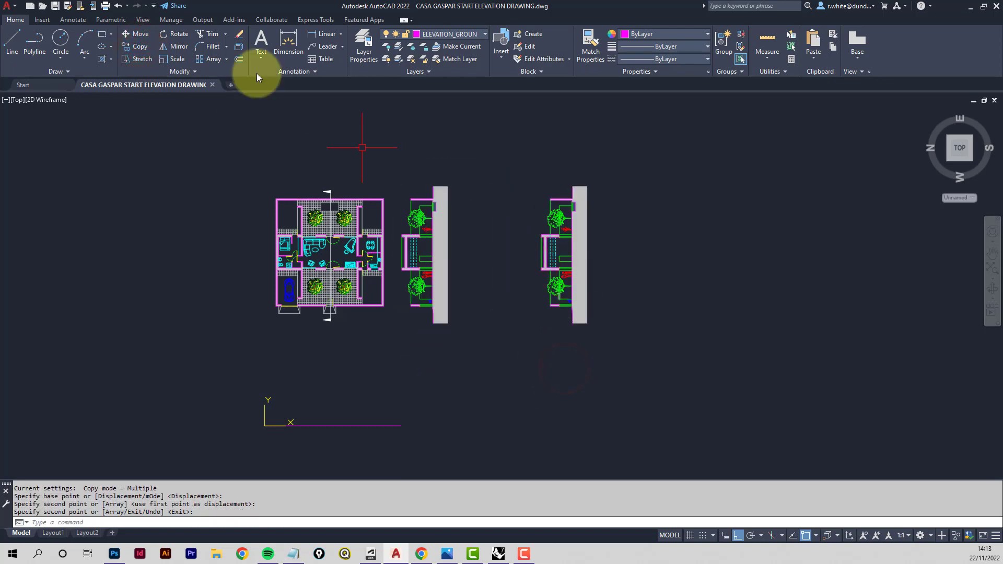
Rotate the copied section 90° clockwise about the lower end of its ground edge so it stands upright
left_click(173, 34)
left_click(519, 162)
left_click(649, 381)
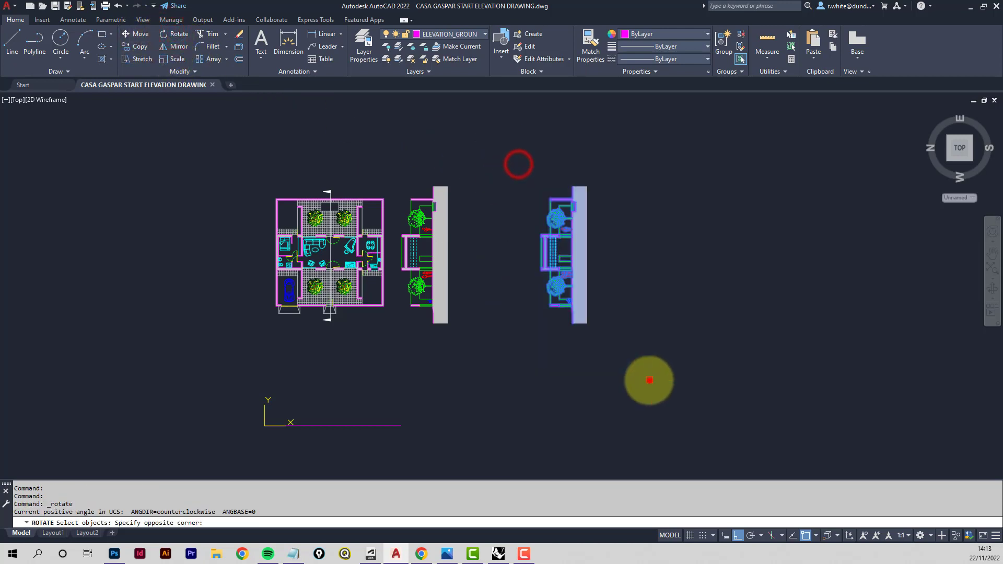
key("Return")
left_click(572, 323)
left_click(558, 362)
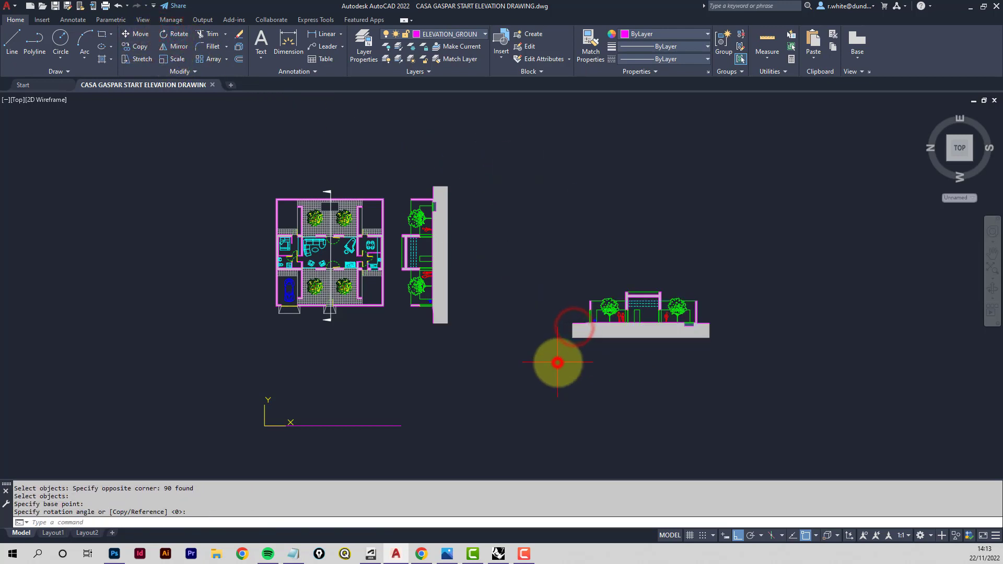
Delete the grey ground hatch and the solid hatch of the central roof and walls from the copied section
left_click(635, 337)
key("Delete")
scroll(653, 296, "up", 4)
scroll(674, 295, "up", 5)
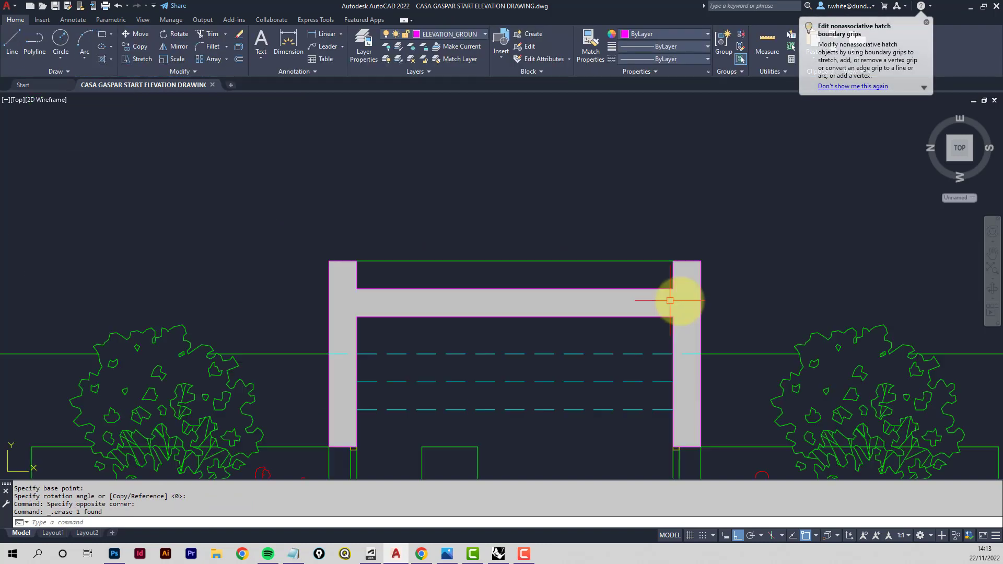
left_click(683, 295)
key("Delete")
scroll(376, 312, "down", 4)
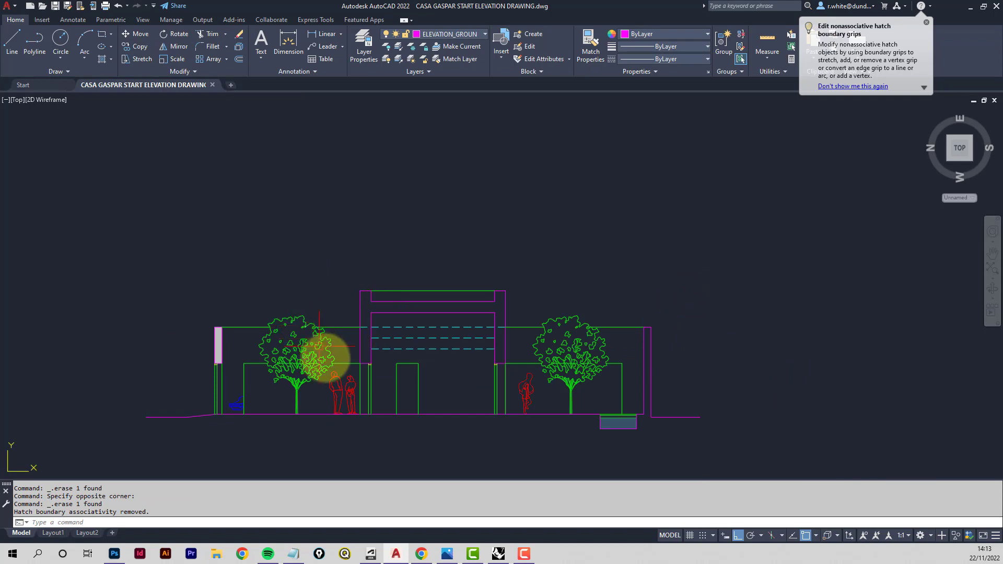
Delete both trees and the red human figures from the copied section
left_click(294, 348)
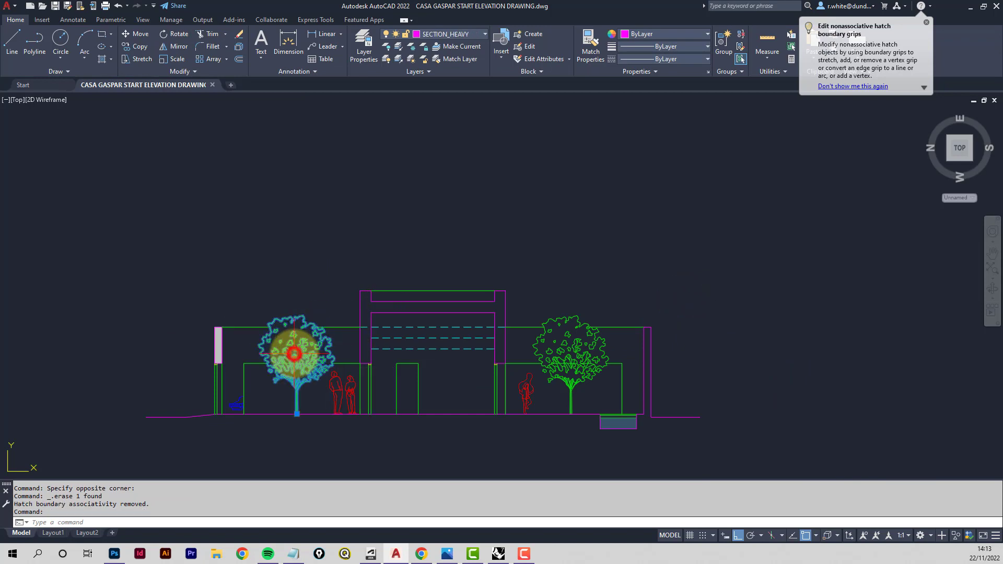
key("Delete")
left_click(580, 353)
key("Delete")
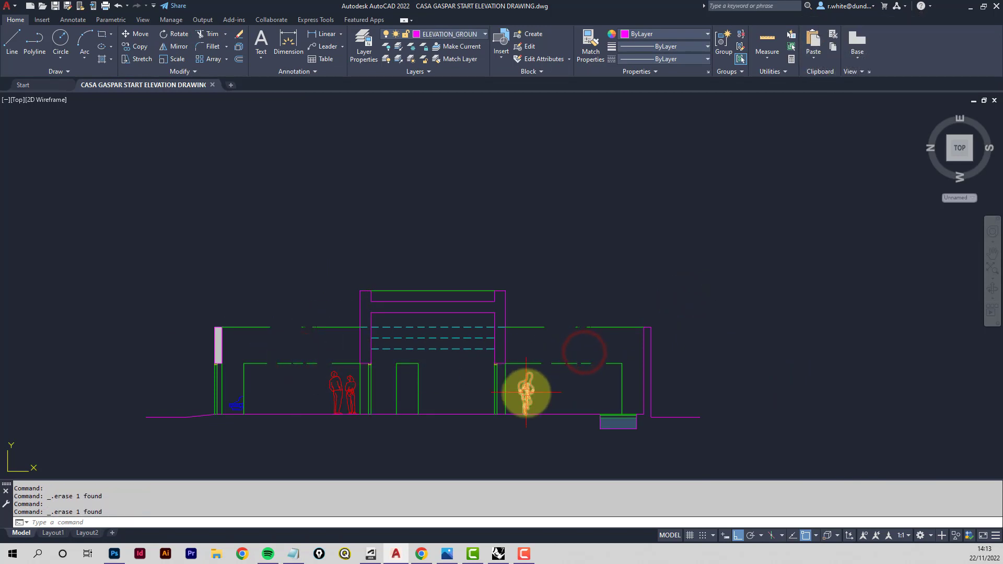
left_click(525, 393)
key("Delete")
left_click(347, 395)
key("Delete")
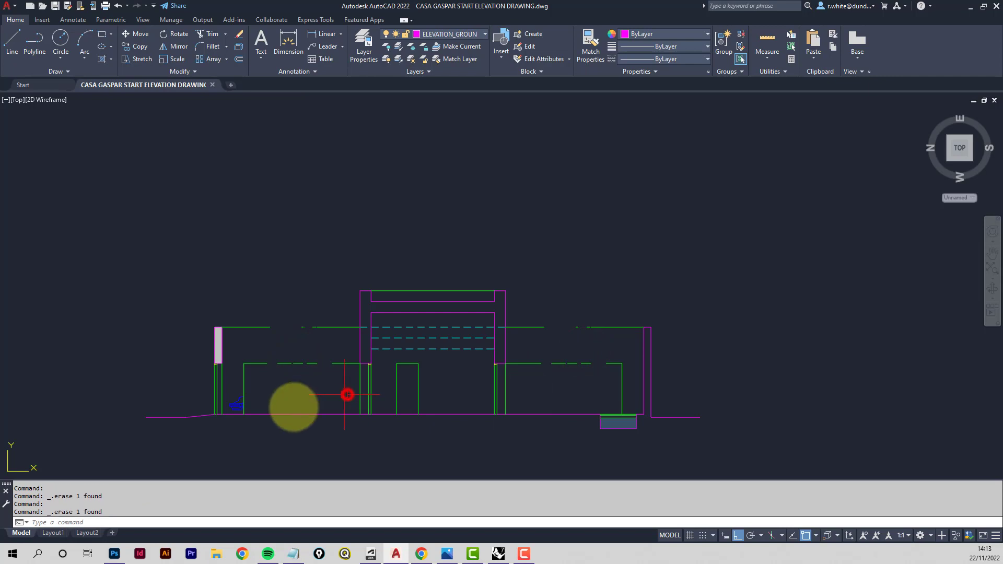
Delete the blue car linework beside the left outer wall of the copied section
scroll(223, 418, "up", 4)
left_click(224, 423)
left_click(304, 351)
key("Delete")
scroll(313, 350, "down", 4)
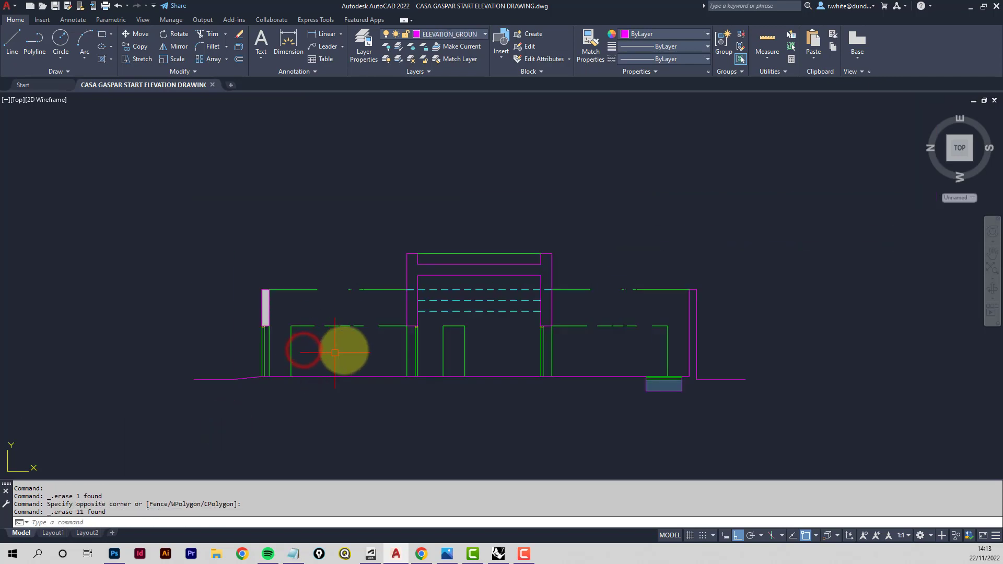
Delete the pool's water hatch, its outlines and the adjoining ground line segment from the copied section
scroll(471, 363, "up", 5)
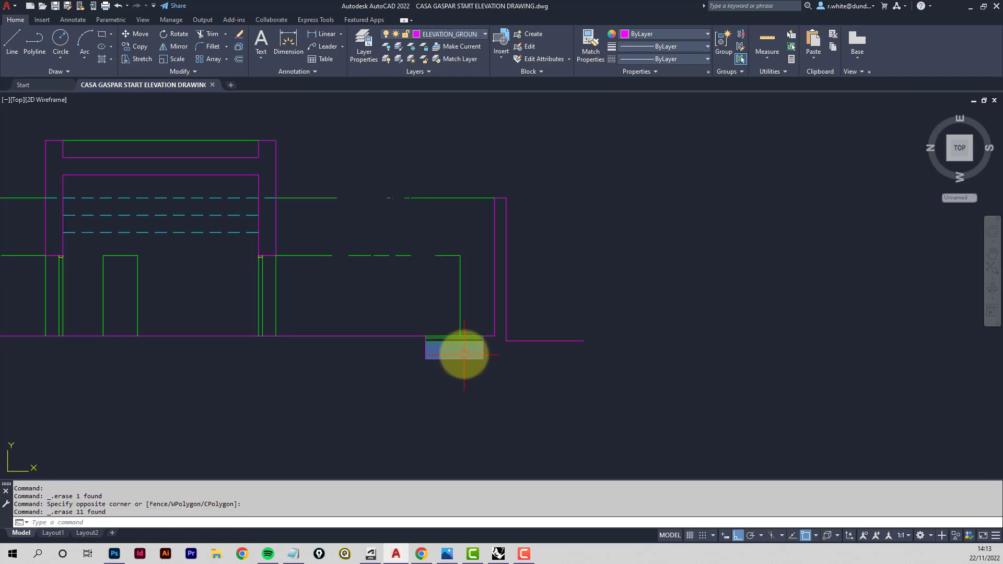
left_click(464, 355)
key("Delete")
left_click(401, 384)
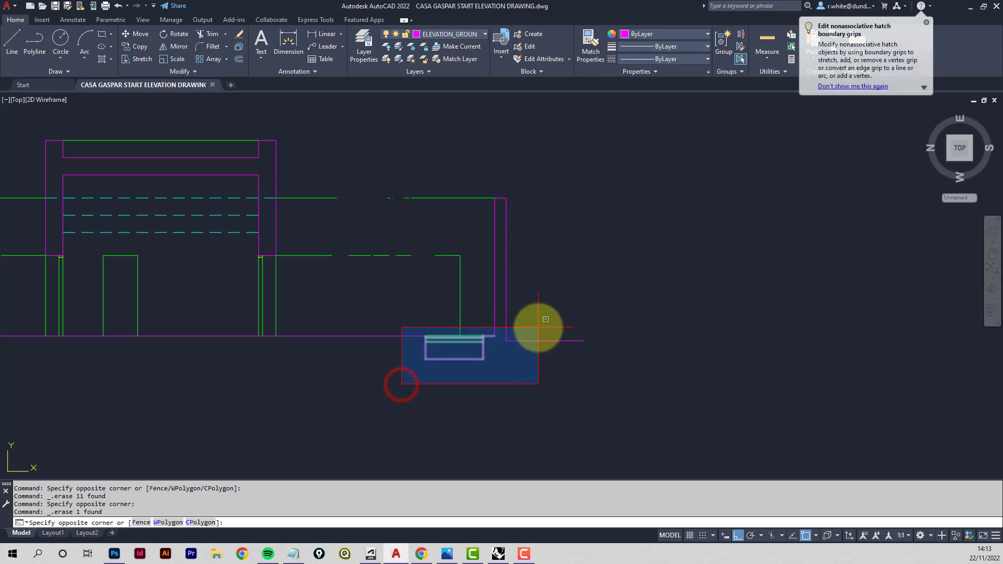
left_click(539, 328)
key("Delete")
Delete the remaining solid hatch from the left outer wall of the copied section
scroll(538, 328, "down", 3)
scroll(378, 338, "down", 1)
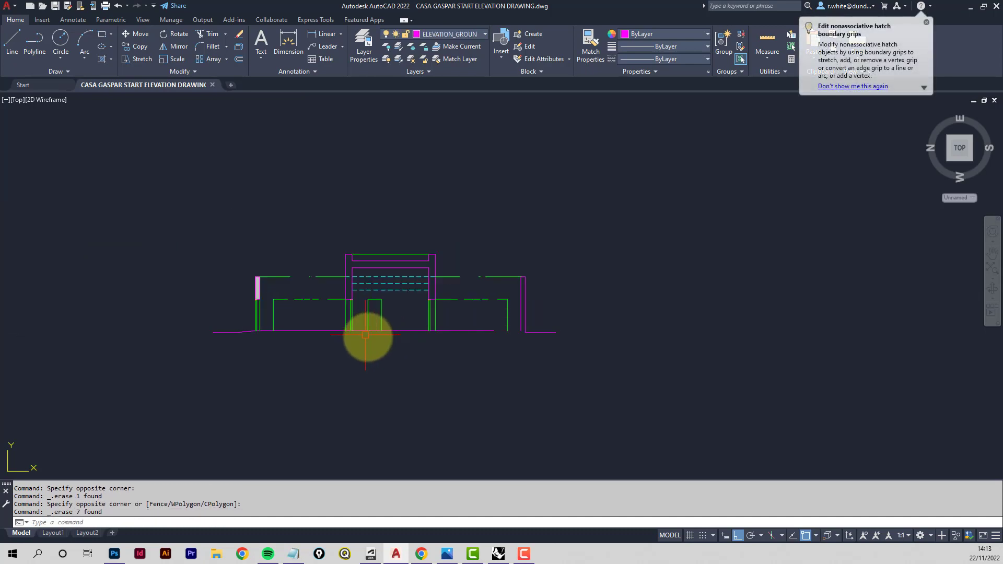
scroll(314, 350, "down", 2)
middle_click_drag(297, 350, 558, 302)
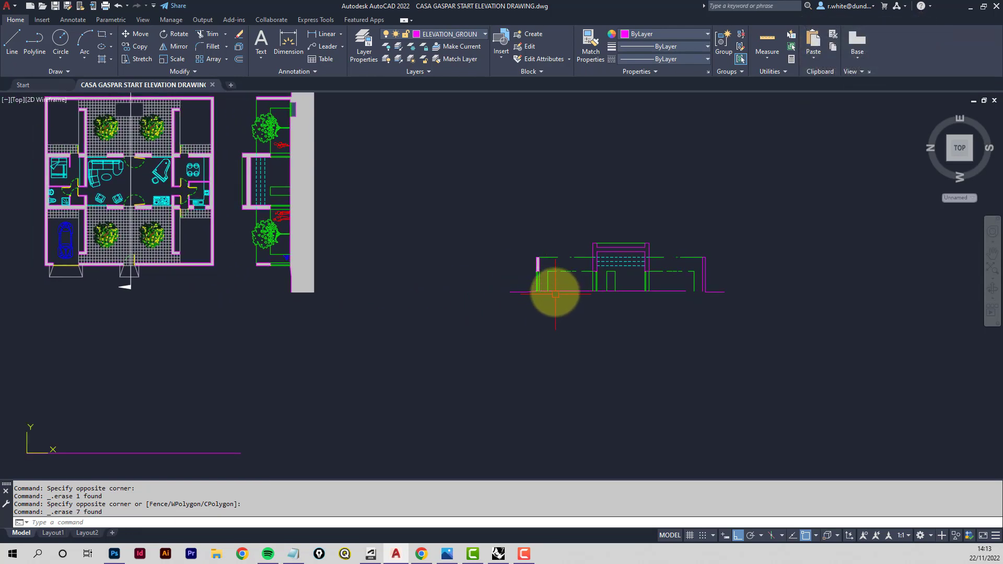
scroll(555, 294, "up", 6)
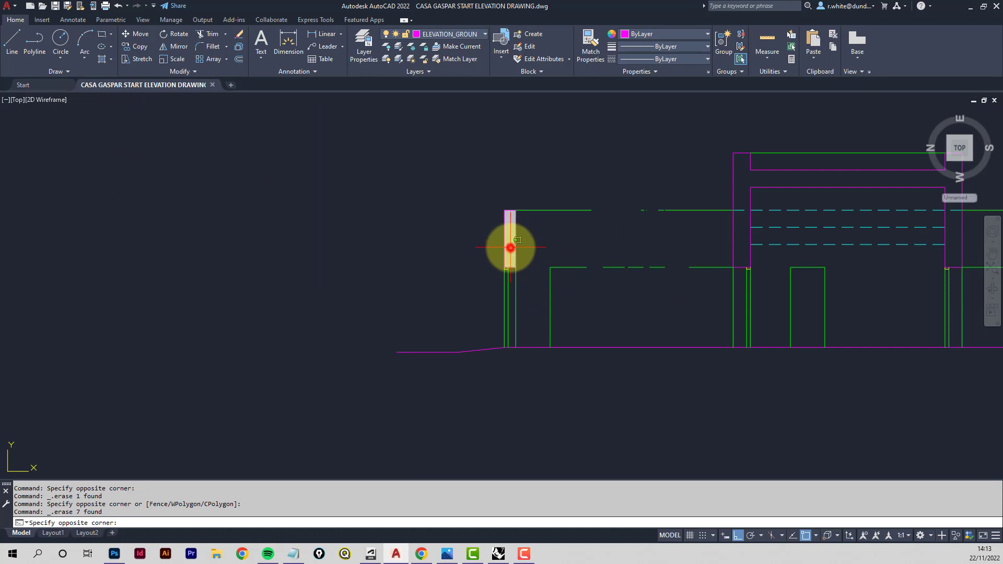
left_click(511, 247)
key("Delete")
Delete the small yellow frame pieces beneath the left outer wall and the two central walls
scroll(523, 277, "up", 5)
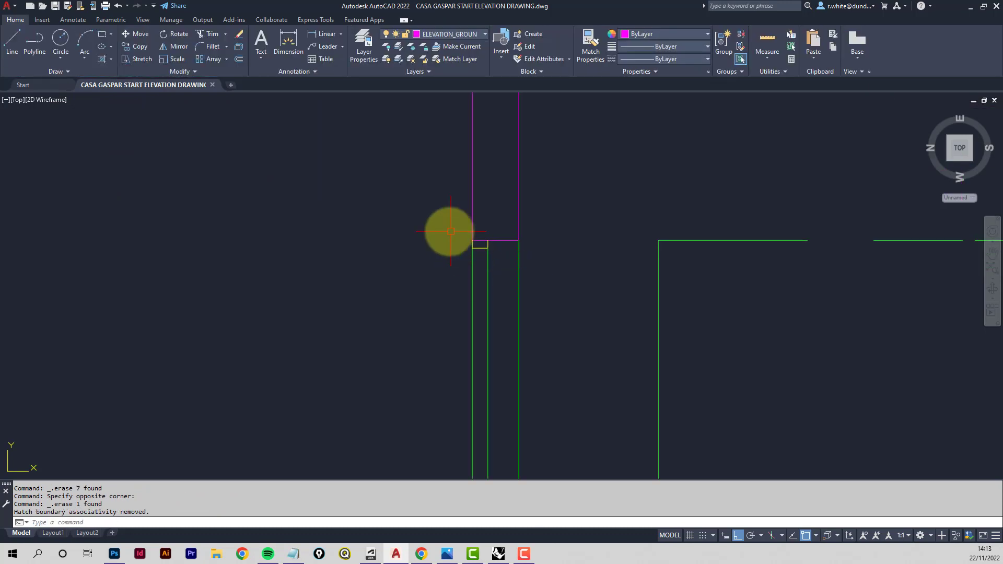
left_click(446, 231)
left_click(495, 270)
key("Delete")
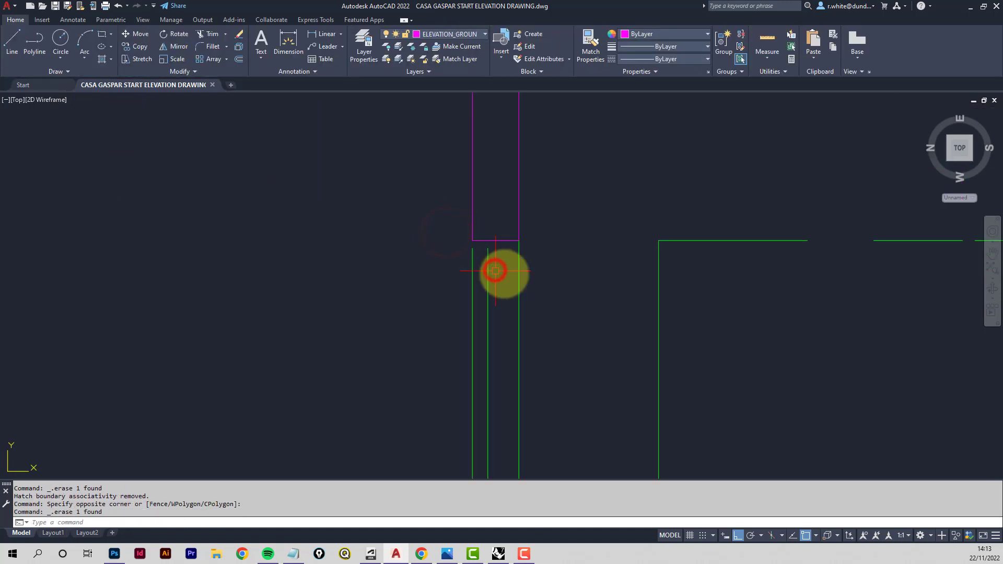
scroll(497, 271, "down", 3)
left_click(478, 253)
left_click(515, 277)
key("Delete")
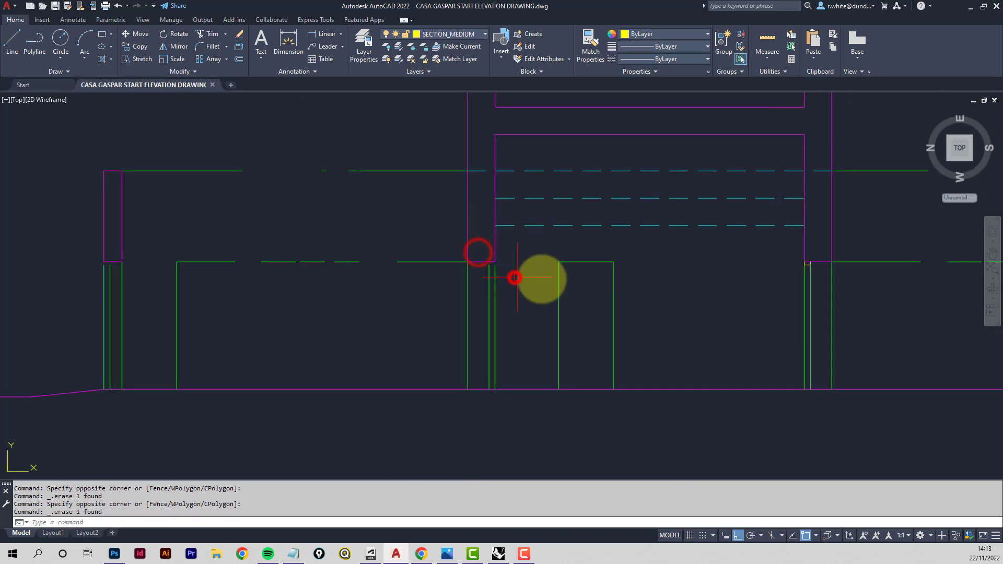
middle_click_drag(774, 283, 636, 290)
left_click(650, 258)
left_click(680, 286)
key("Delete")
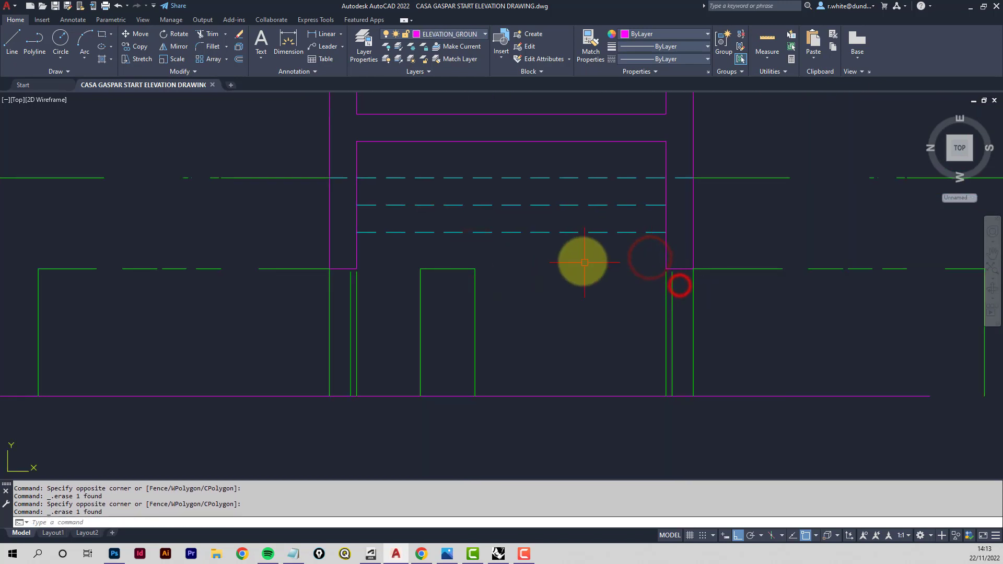
Delete the three dashed hidden lines across the central hall of the copied section
scroll(582, 256, "down", 2)
left_click(583, 256)
left_click(538, 207)
key("Delete")
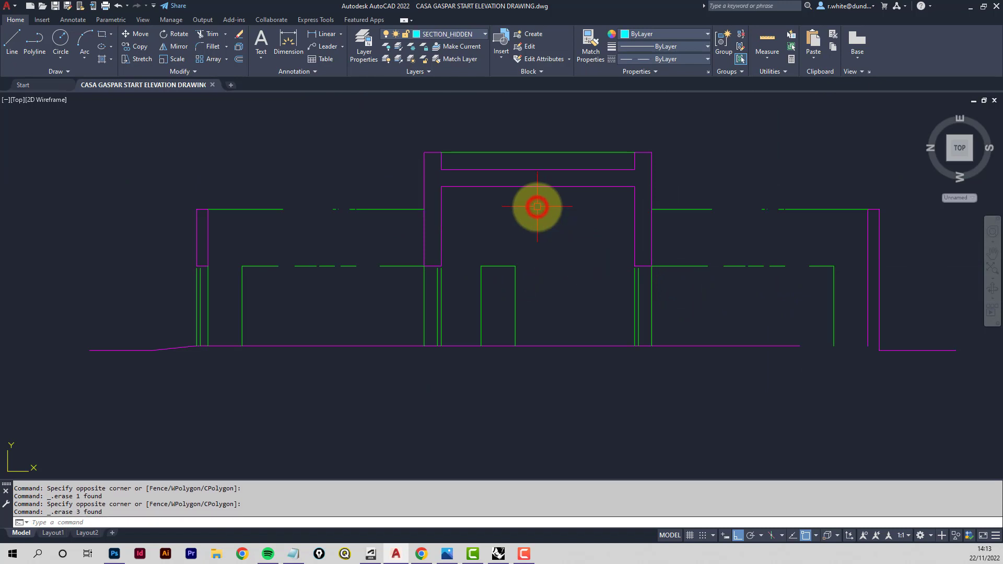
Delete the short green line fragments left in the gaps of the left courtyard's two horizontal lines
scroll(537, 207, "down", 2)
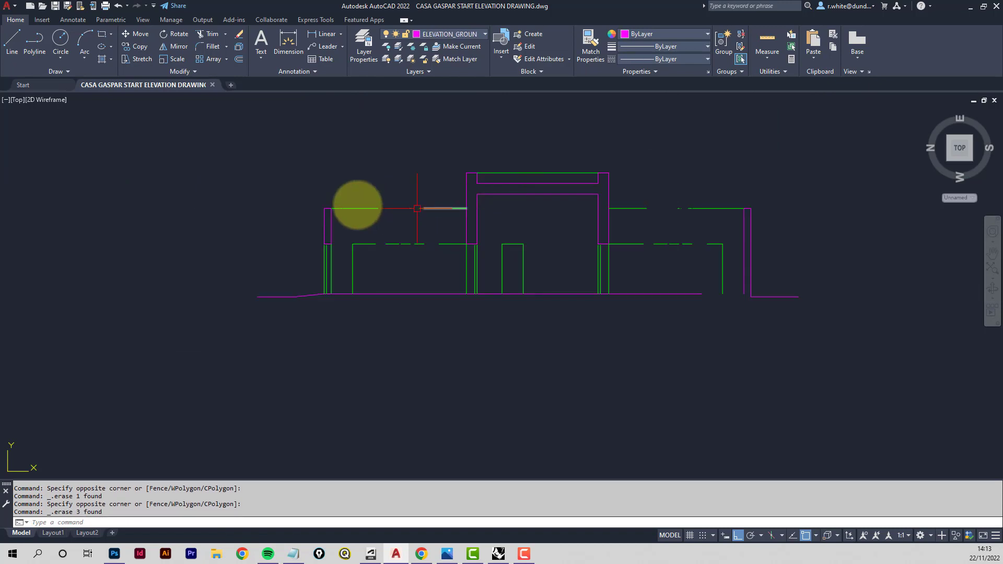
left_click(360, 191)
left_click(456, 264)
key("Delete")
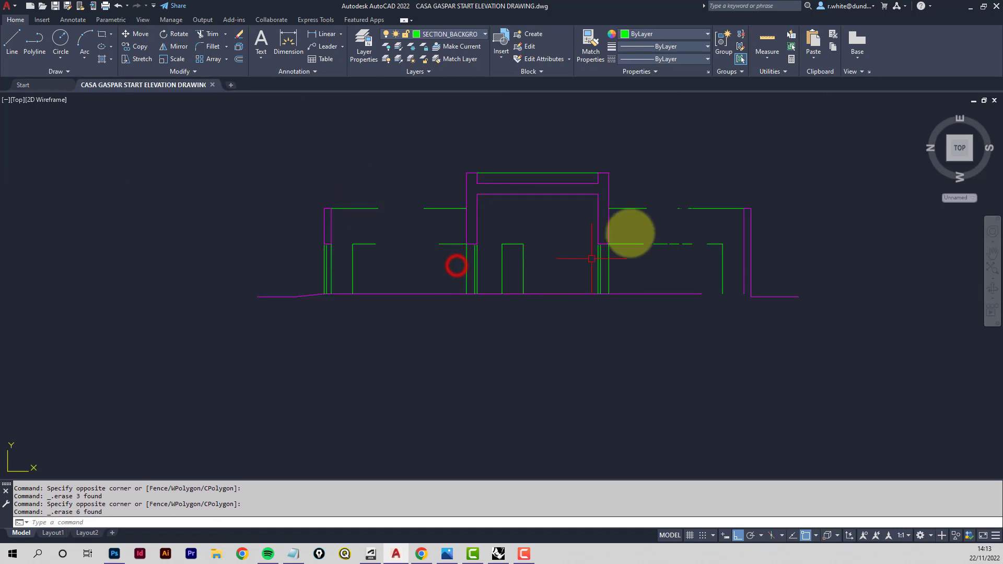
Delete the short green line fragments left in the gaps of the right courtyard's two horizontal lines
left_click(630, 194)
left_click(713, 261)
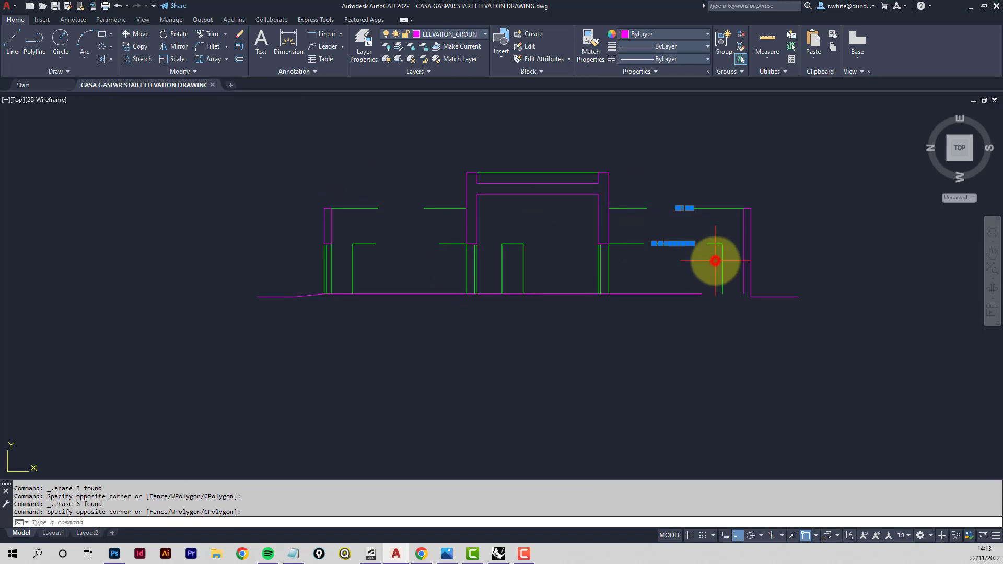
key("Delete")
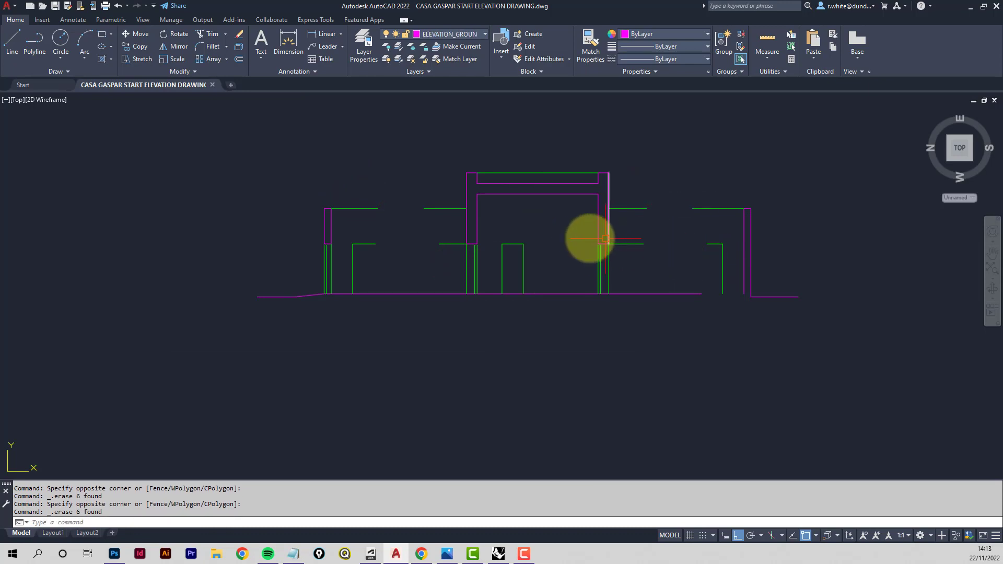
Draw a vertical guide line from the plan's lower-left outer wall corner down to the groundline
scroll(584, 238, "down", 5)
middle_click_drag(475, 238, 558, 229)
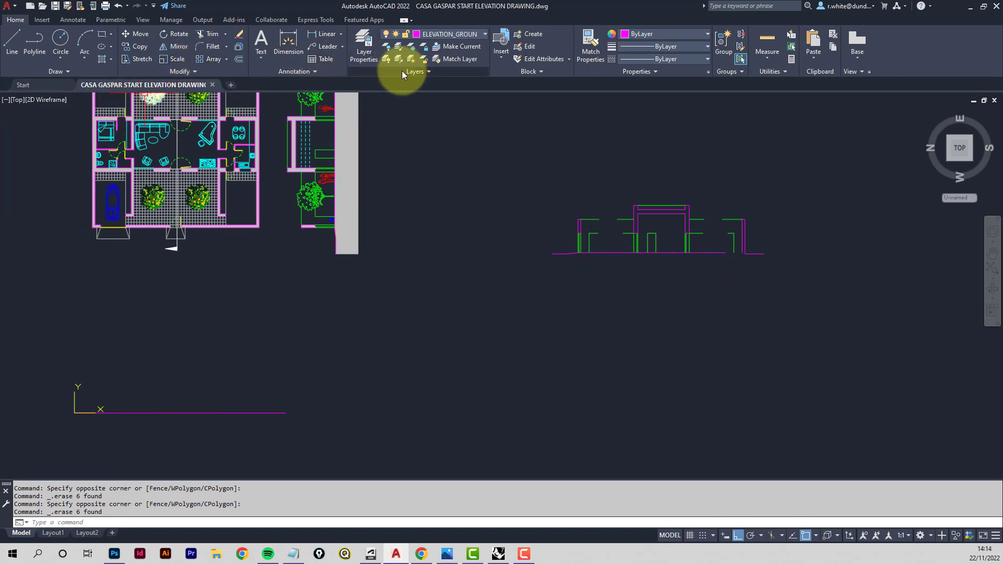
left_click(139, 35)
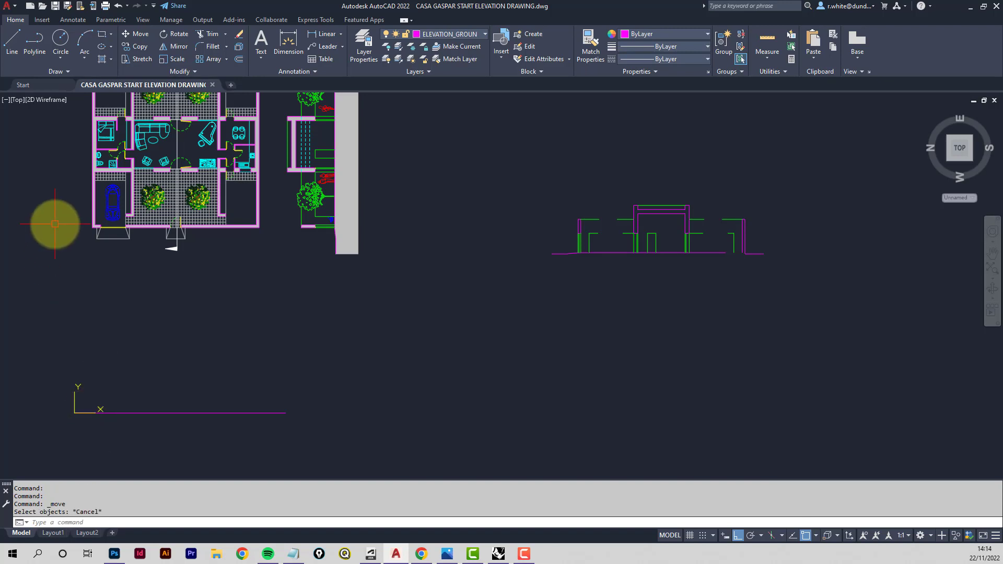
key("Escape")
left_click(10, 41)
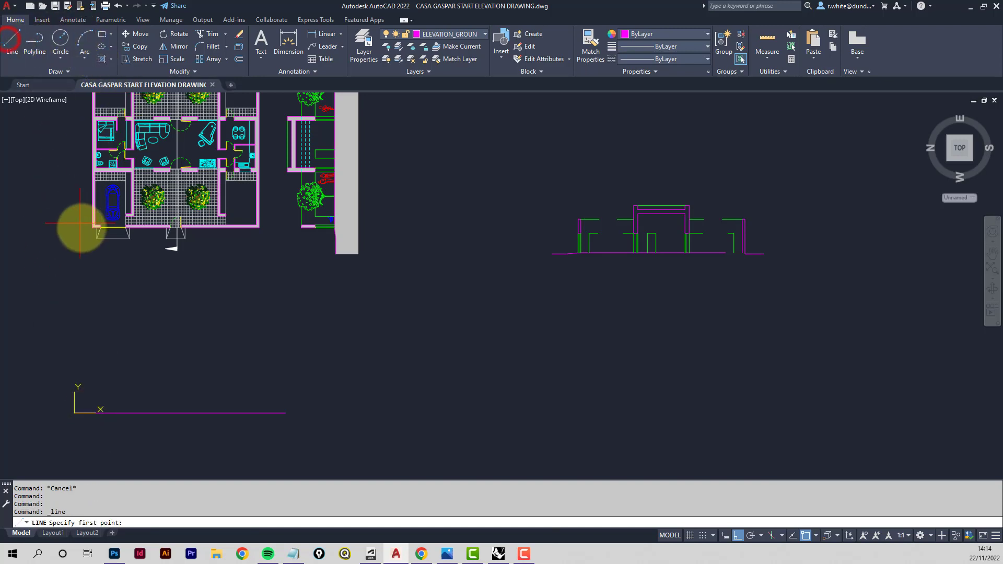
left_click(88, 227)
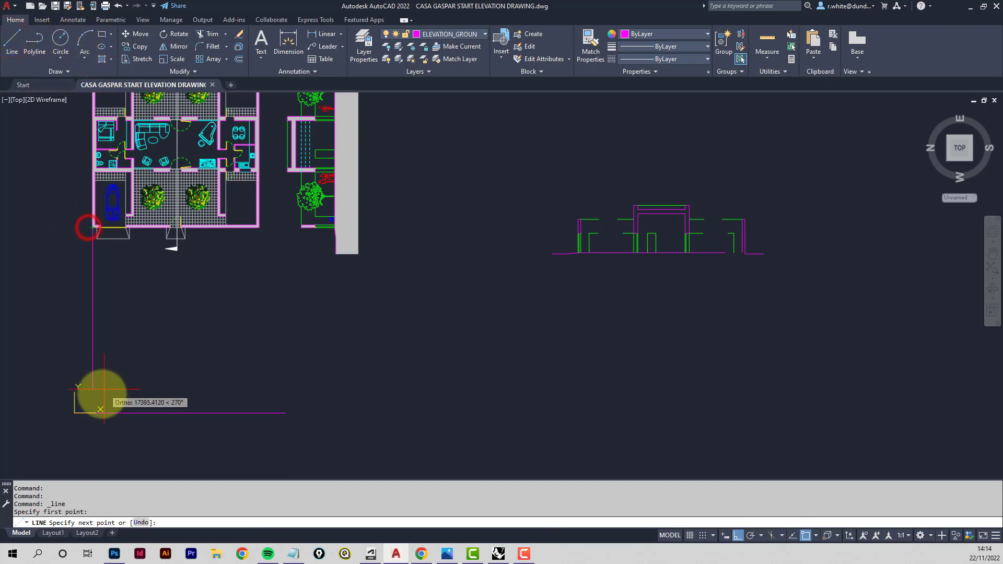
scroll(98, 402, "up", 6)
left_click(87, 387)
scroll(127, 403, "down", 4)
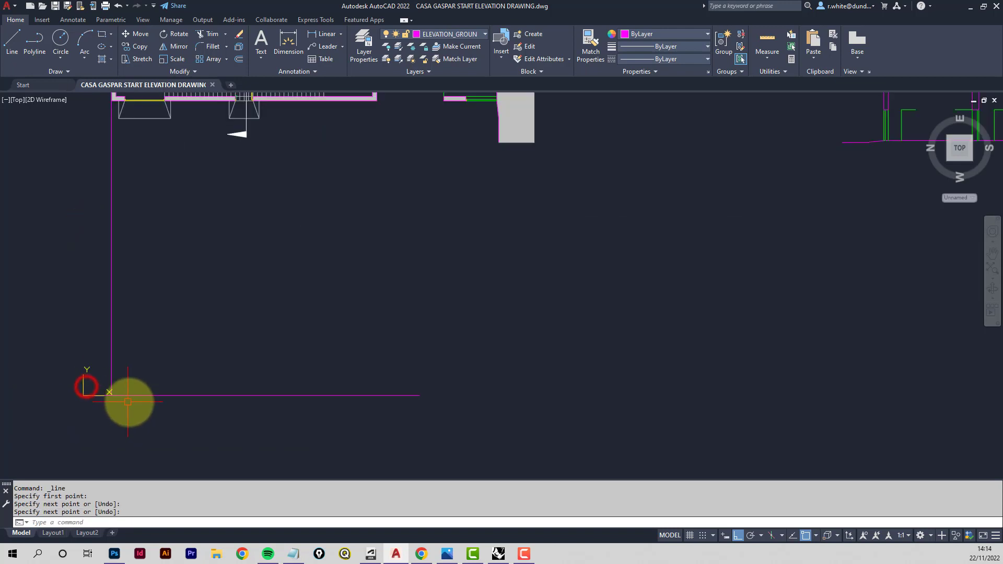
key("Return")
Move the cleaned-up section from its left outer wall's base corner to the intersection of the guide line and groundline
scroll(342, 346, "down", 2)
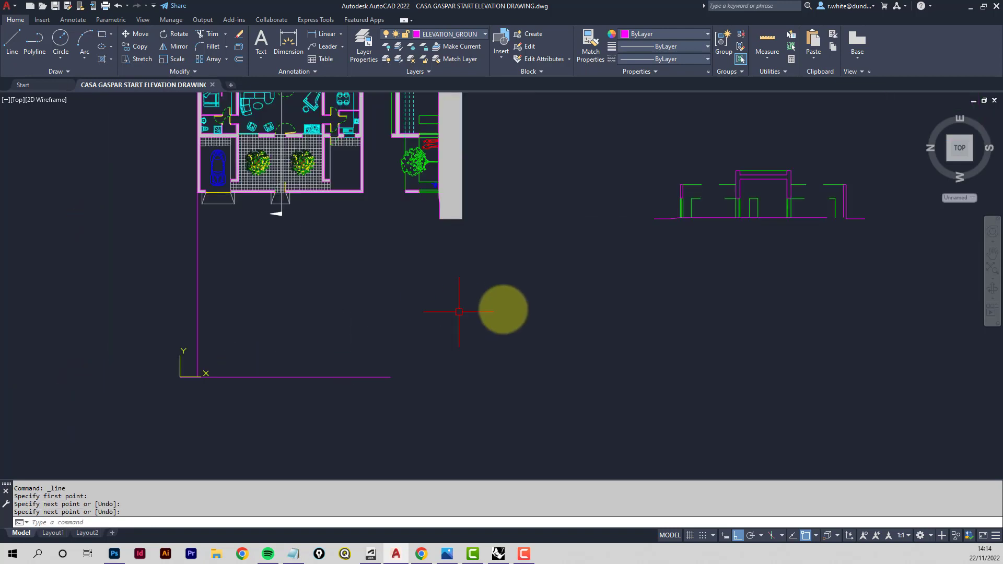
middle_click_drag(490, 312, 377, 310)
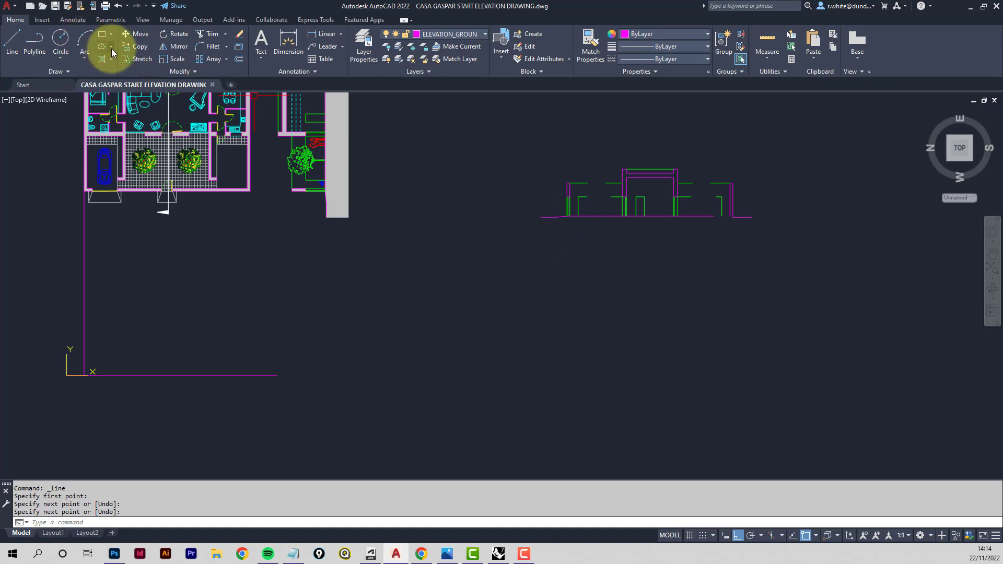
left_click(139, 34)
left_click(506, 244)
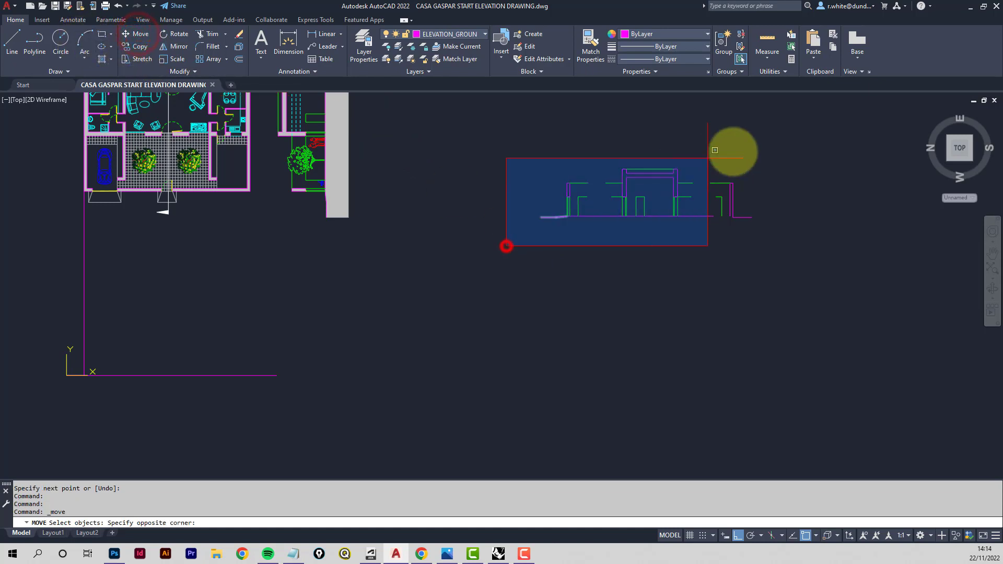
left_click(788, 137)
key("Return")
scroll(572, 218, "up", 5)
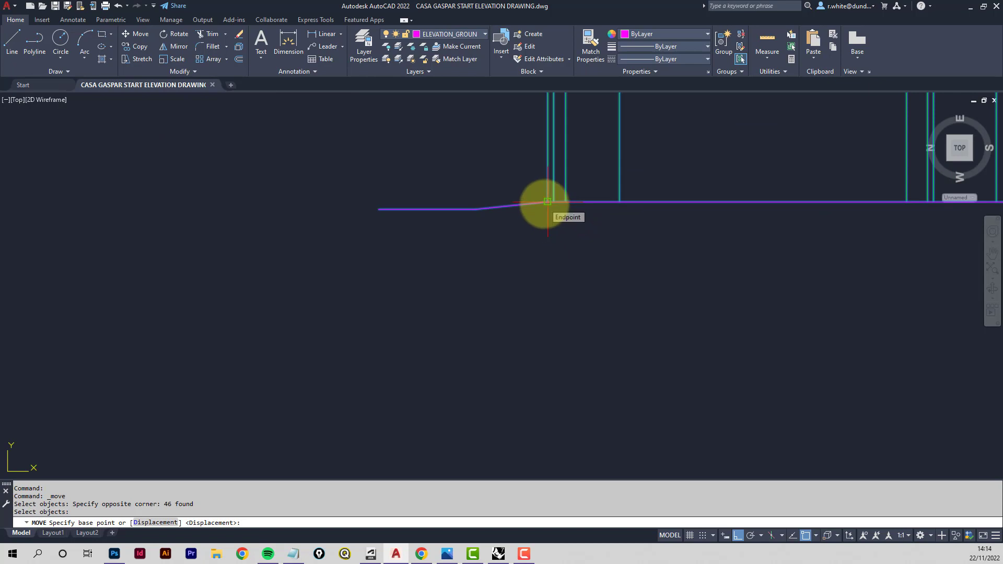
left_click(547, 201)
scroll(545, 204, "down", 4)
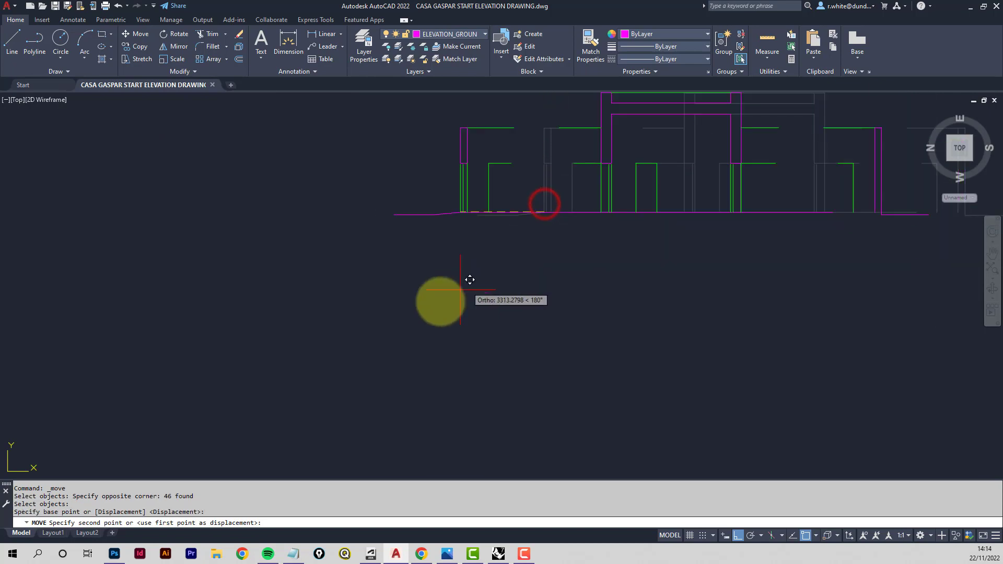
scroll(320, 336, "down", 3)
scroll(307, 323, "up", 4)
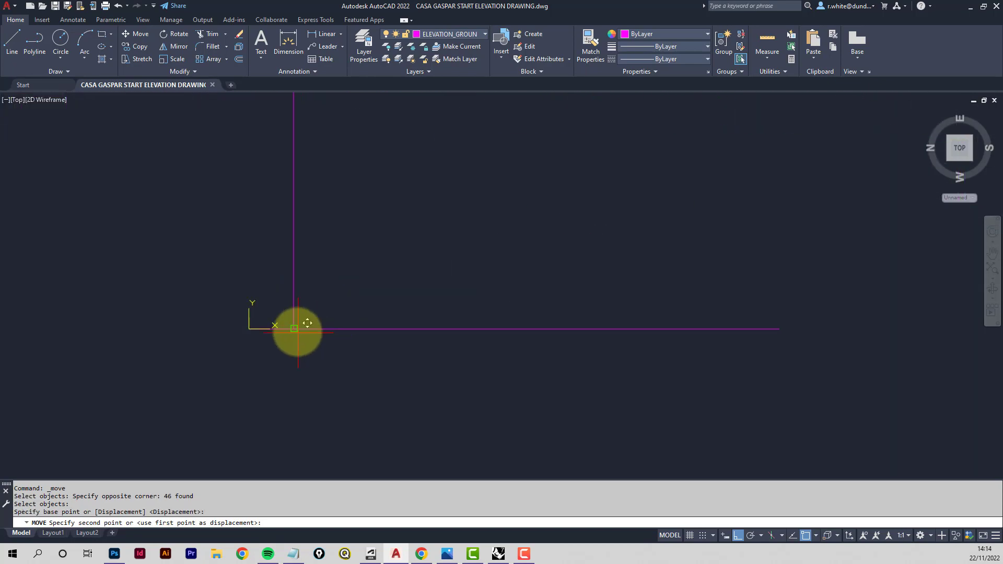
left_click(295, 329)
key("Escape")
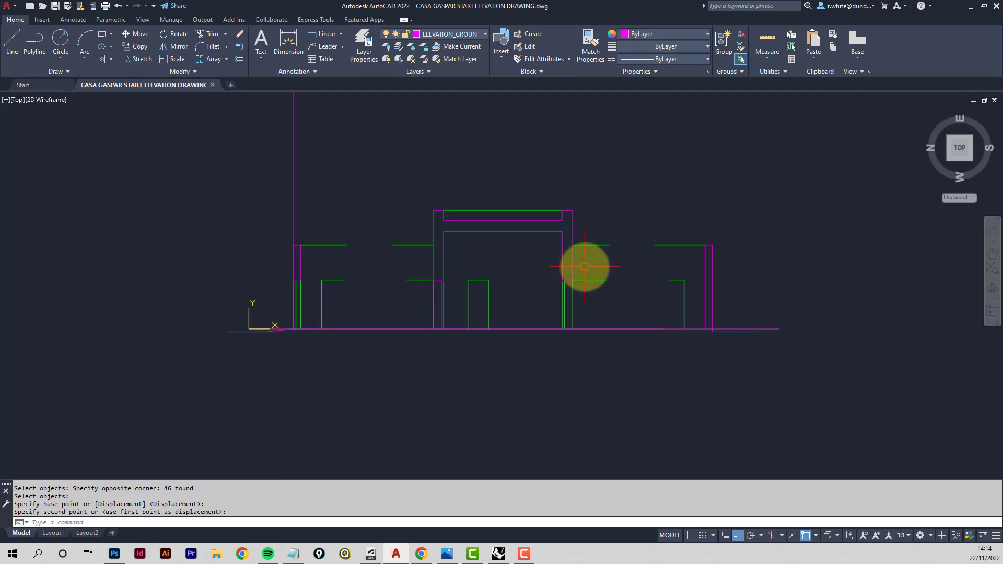
key("Escape")
Delete the previously drawn groundline and the vertical guide line dropped from the plan
scroll(661, 330, "up", 3)
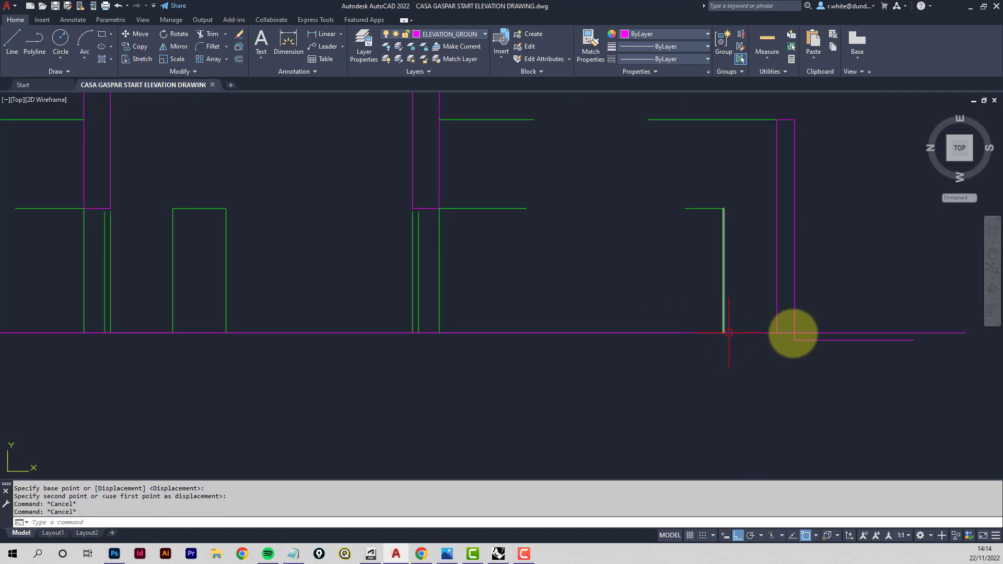
scroll(795, 336, "up", 1)
scroll(762, 298, "down", 1)
scroll(781, 297, "down", 1)
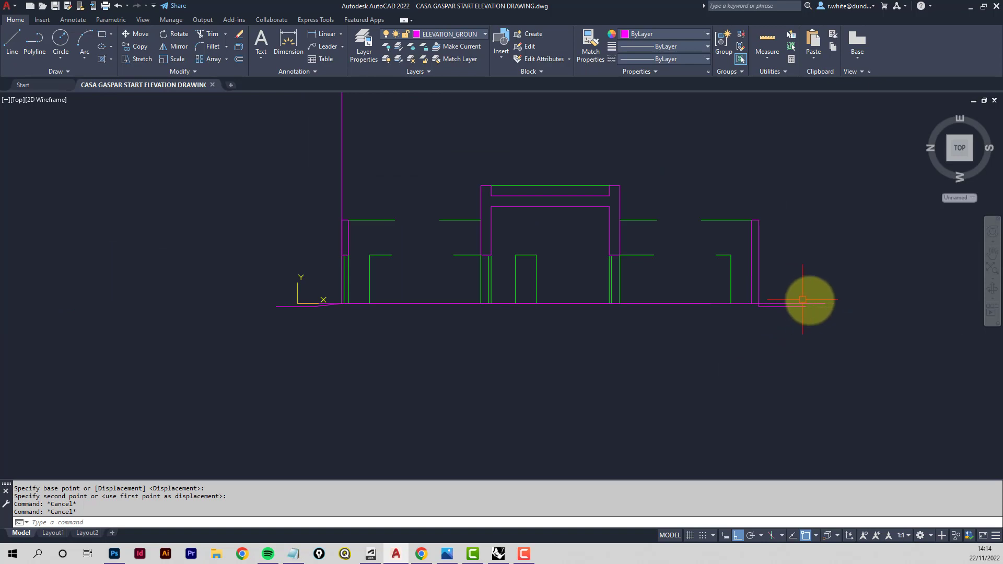
scroll(818, 301, "up", 1)
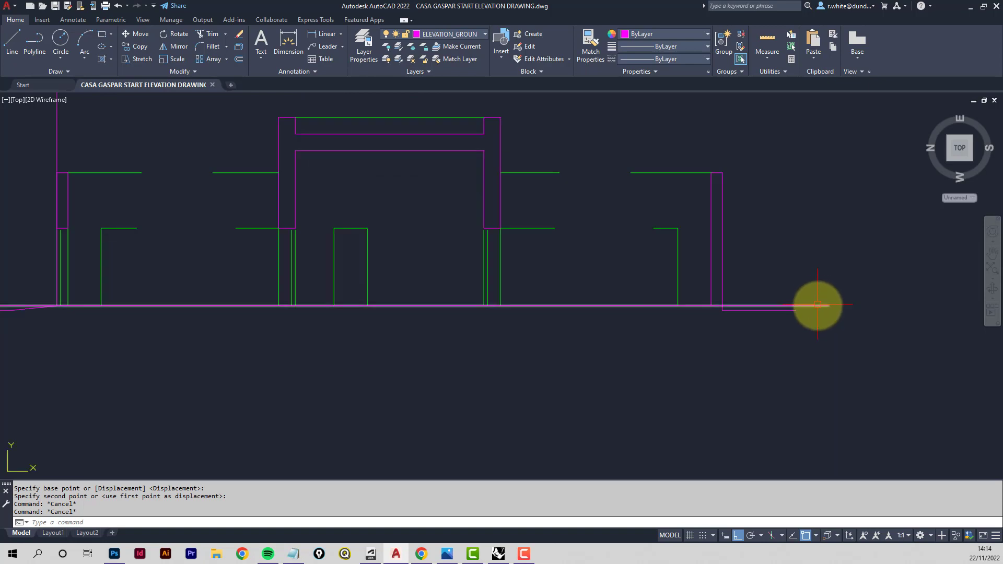
left_click(817, 303)
key("Delete")
middle_click_drag(477, 309, 618, 319)
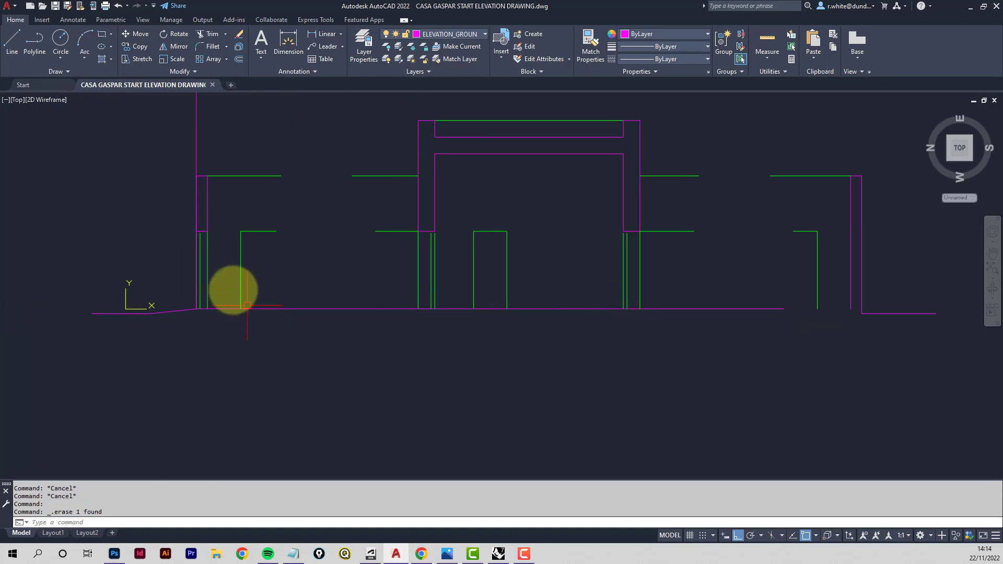
middle_click_drag(231, 287, 200, 361)
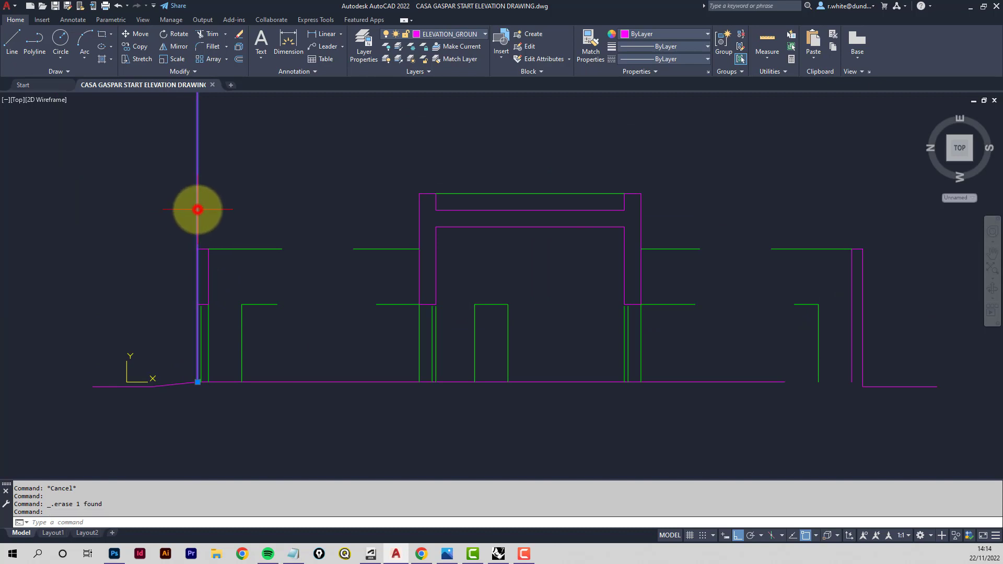
key("Delete")
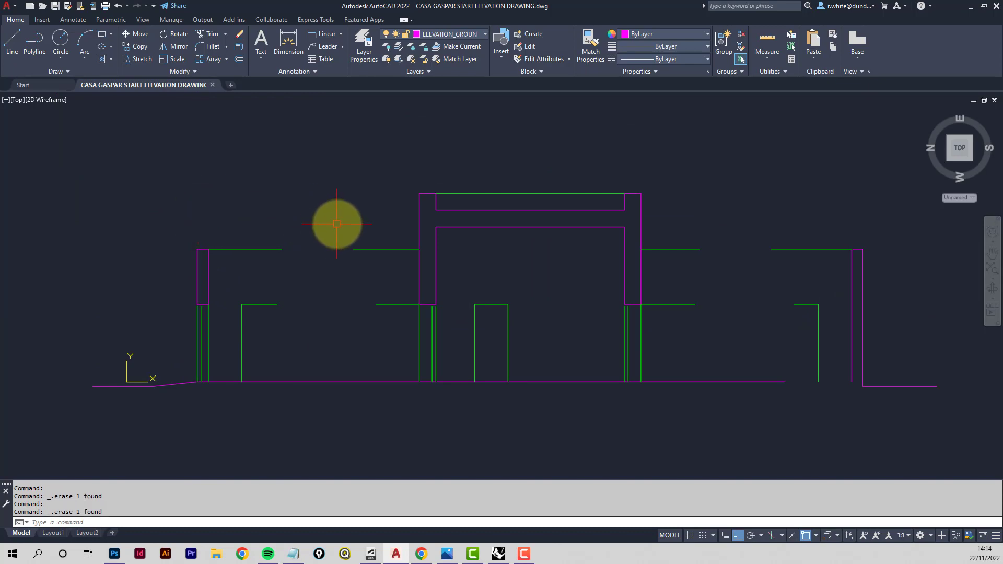
Delete the sloping ground segment beside the left outer wall and the ground line outside the right outer wall
middle_click_drag(336, 219, 300, 180)
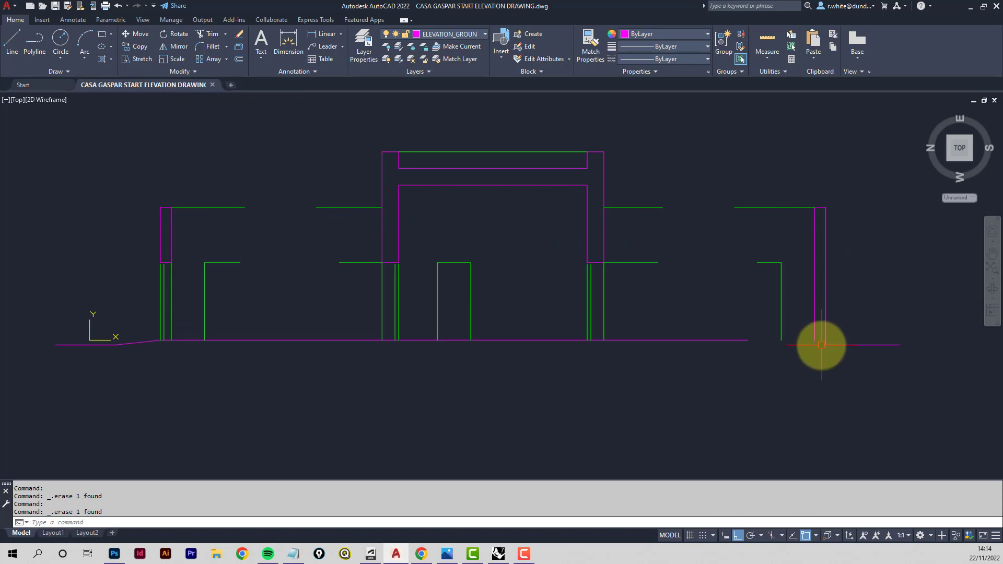
left_click(142, 342)
key("Delete")
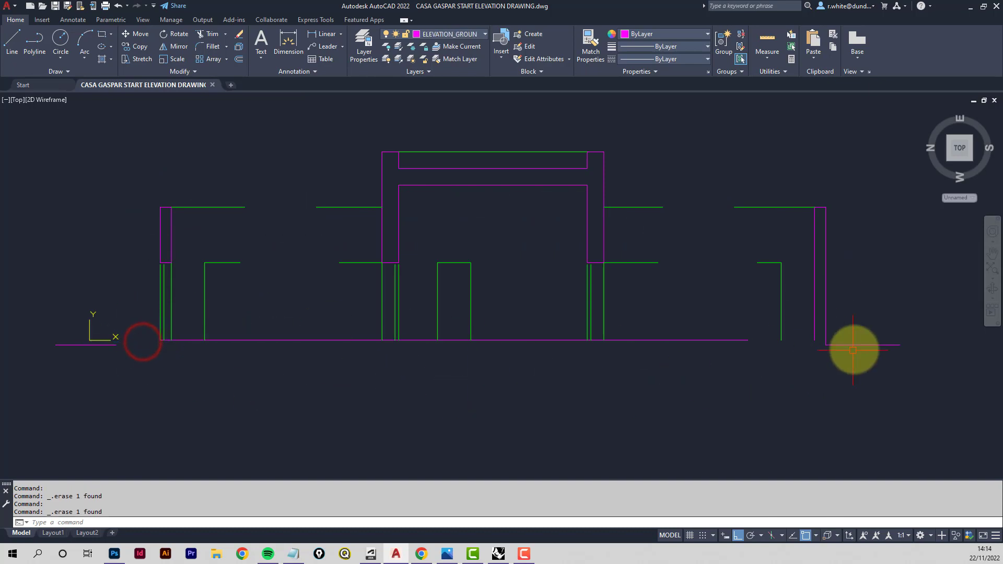
left_click(868, 343)
key("Delete")
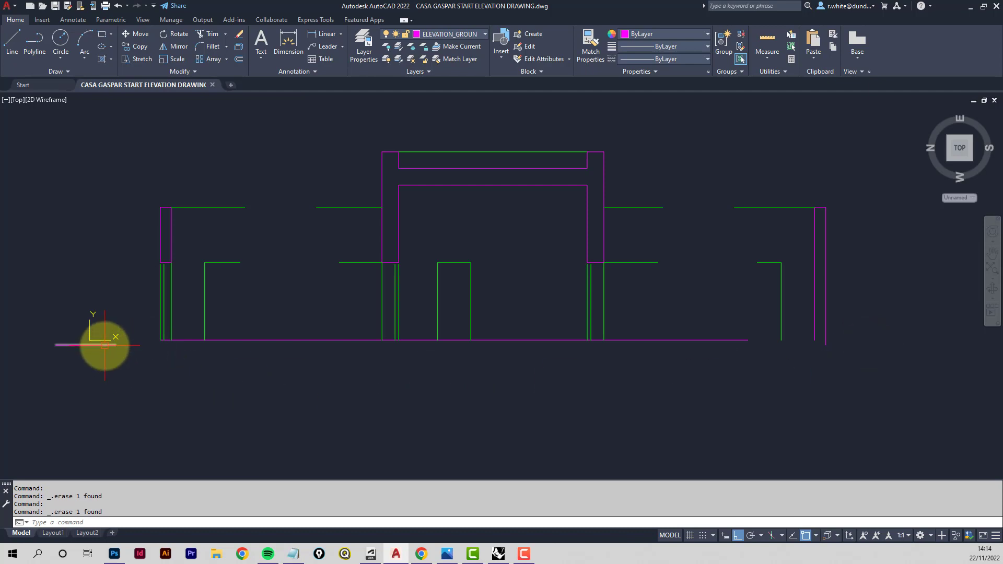
Stretch the remaining left ground line horizontally beneath the whole section until it extends past the right outer wall
left_click(116, 344)
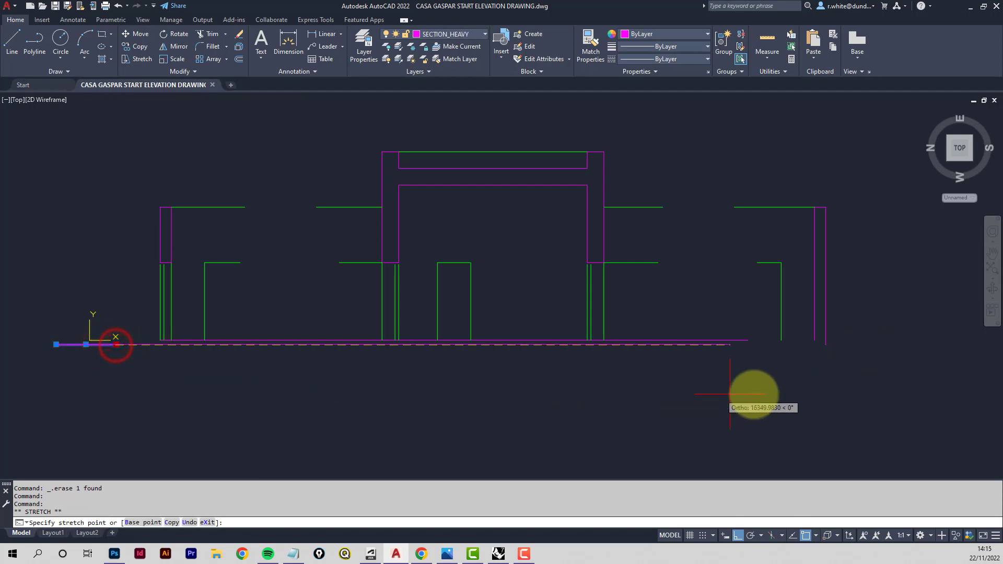
left_click(936, 380)
middle_click_drag(822, 380, 761, 374)
key("Escape")
key("Escape")
left_click(798, 355)
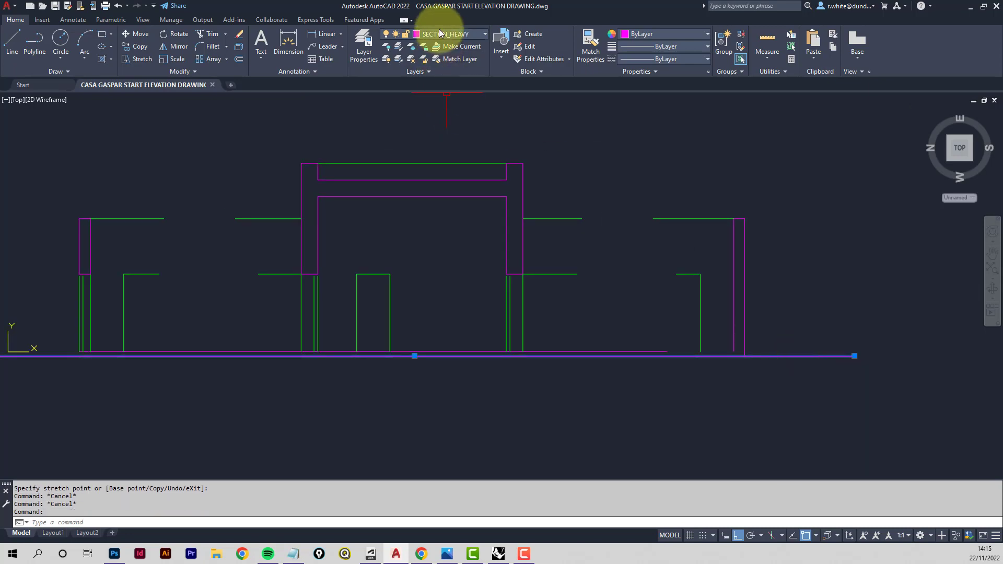
key("Escape")
key("Escape")
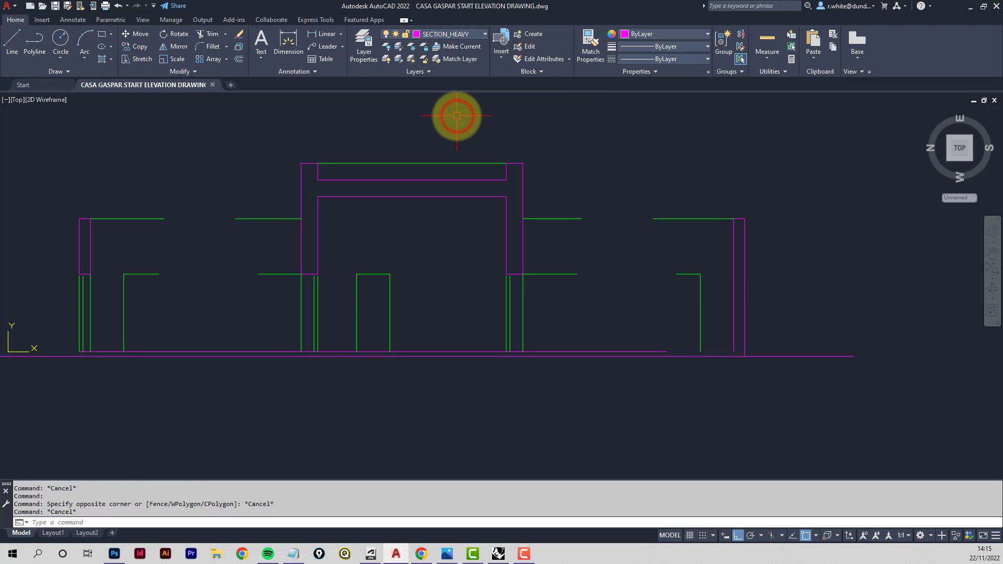
Change the stretched ground line to the ELEVATION_GROUNDLINE layer
middle_click_drag(446, 121, 474, 135)
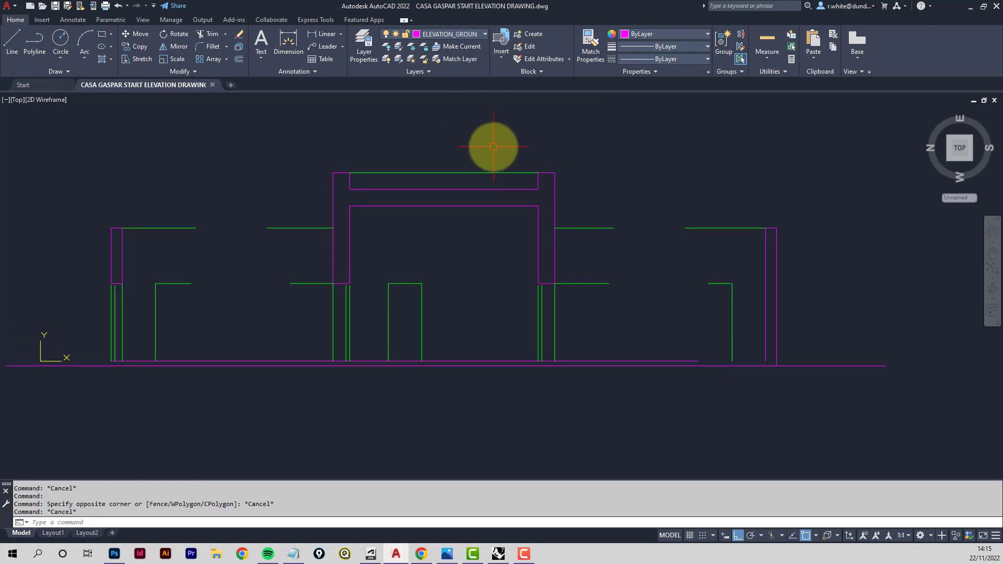
left_click(808, 365)
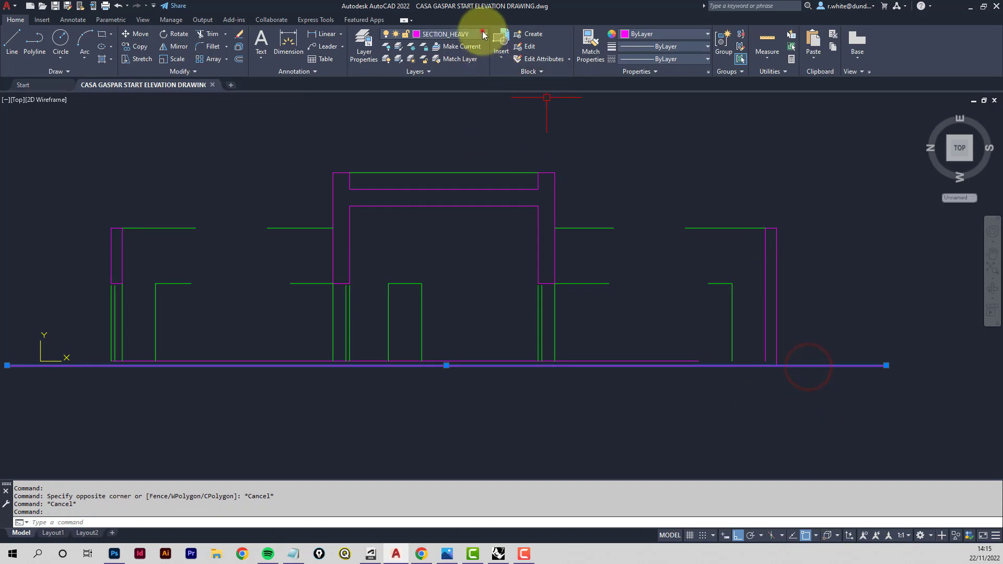
left_click(484, 34)
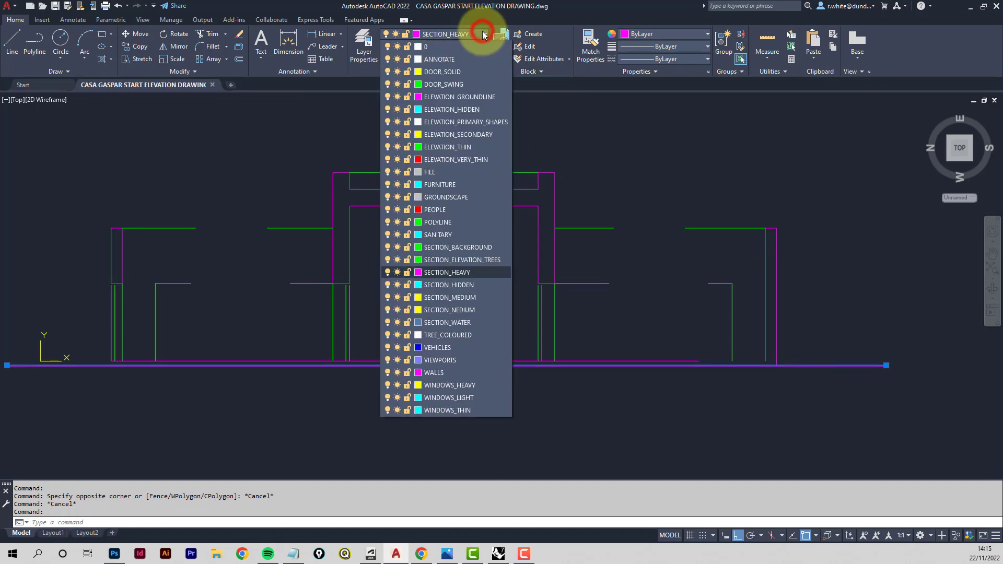
left_click(456, 98)
key("Escape")
key("Escape")
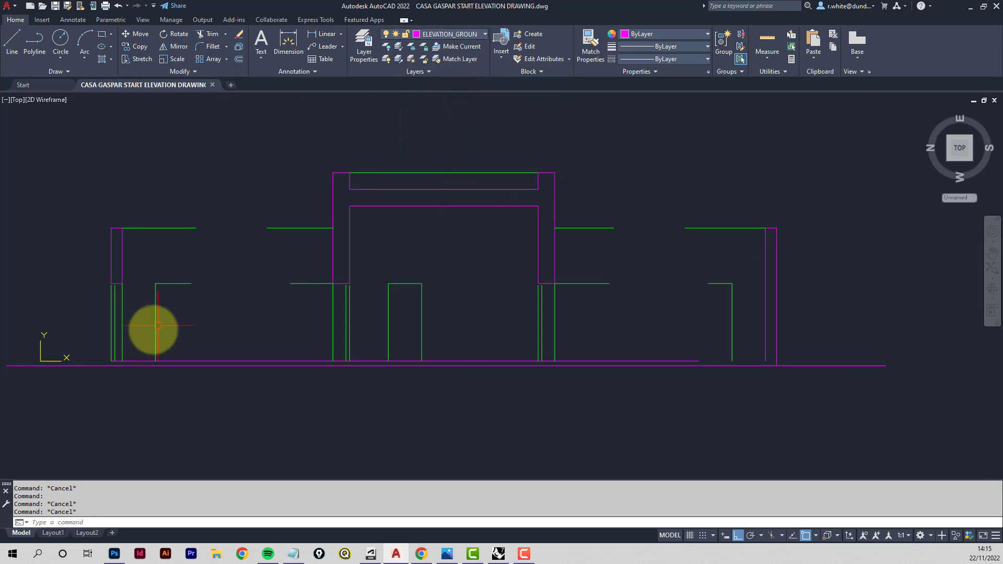
Delete the three green vertical lines beneath the left outer wall of the section
mouse_move(140, 361)
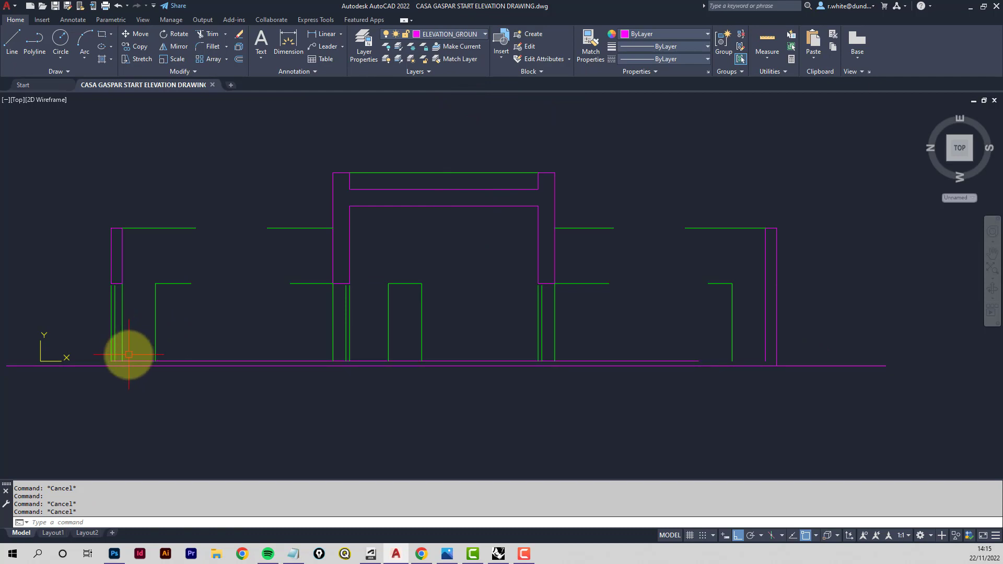
scroll(104, 335, "up", 4)
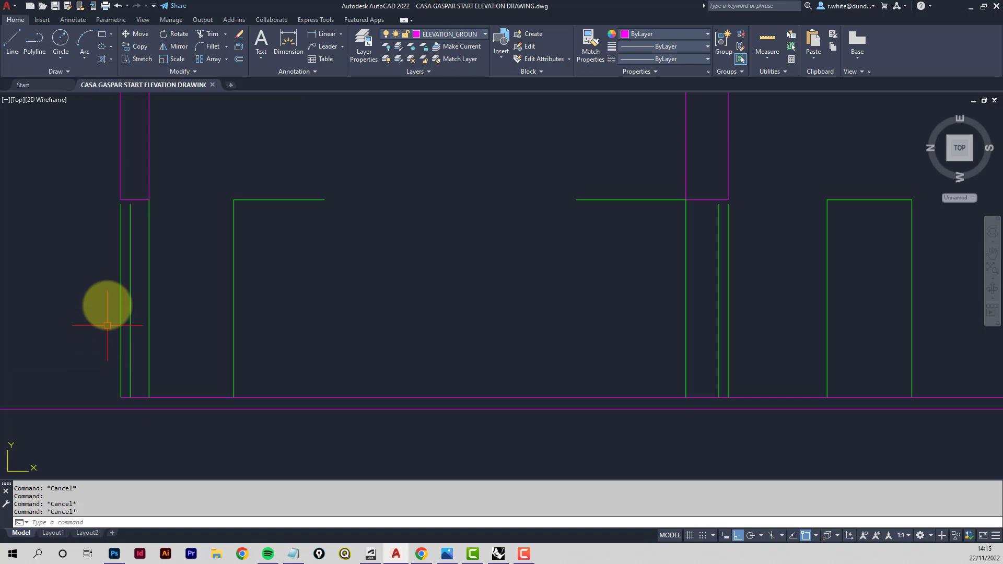
left_click(164, 245)
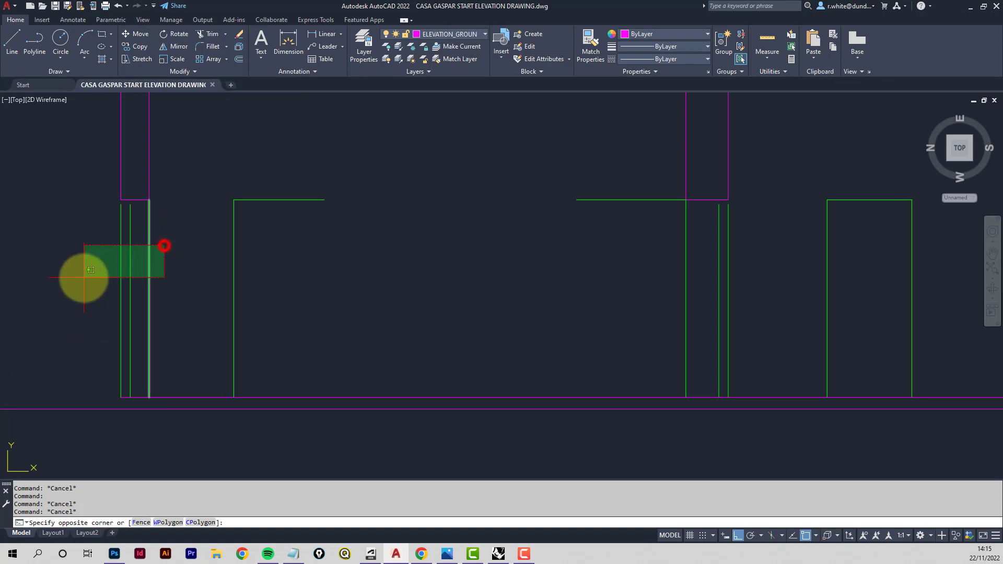
left_click(84, 278)
key("Delete")
Delete the green vertical lines beneath both walls of the central hall
scroll(84, 278, "down", 2)
middle_click_drag(487, 283, 353, 301)
left_click(374, 287)
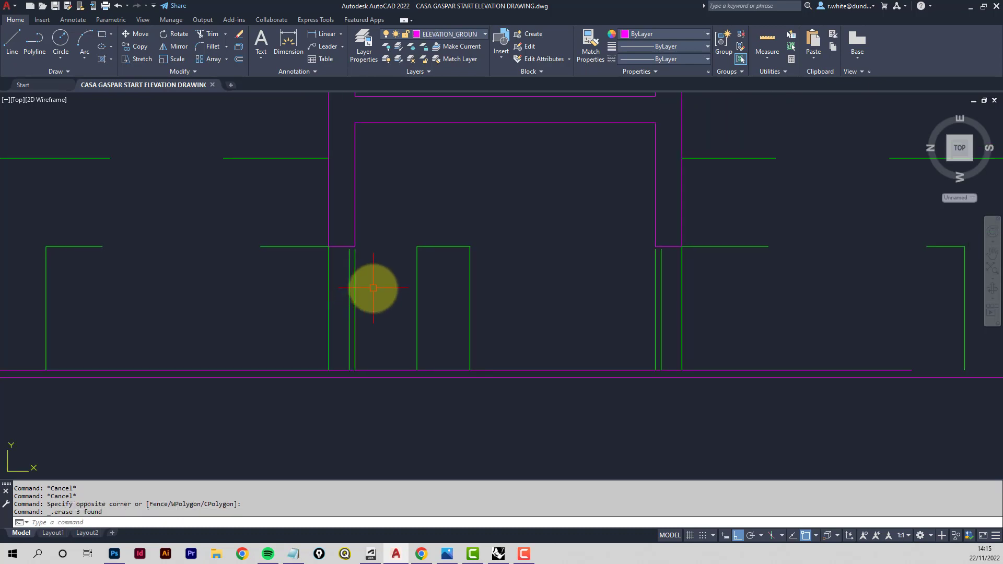
left_click(298, 304)
key("Delete")
left_click(700, 291)
left_click(629, 306)
key("Delete")
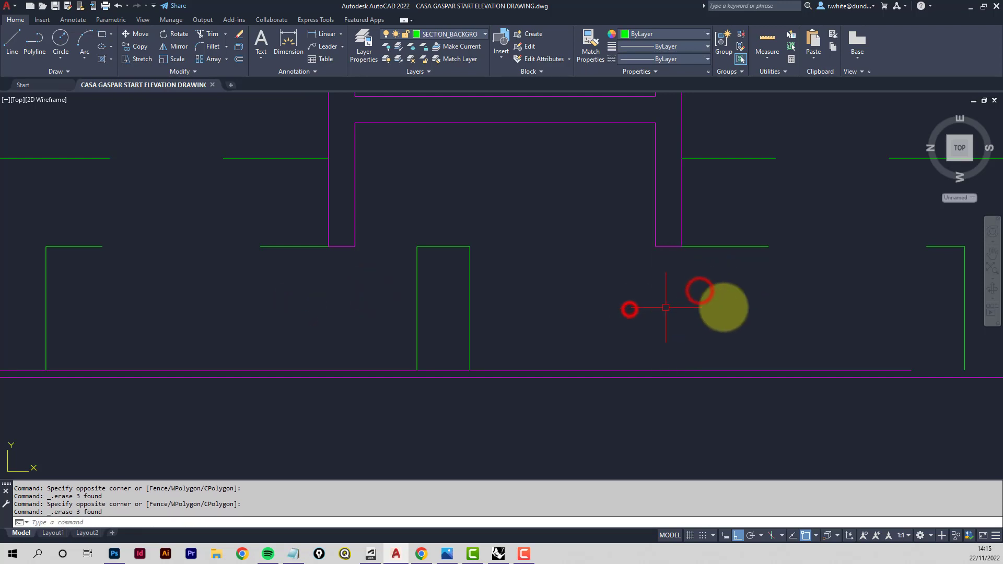
Delete the short horizontal line closing the underside of the cut left outer wall
middle_click_drag(732, 307, 491, 307)
scroll(653, 298, "down", 2)
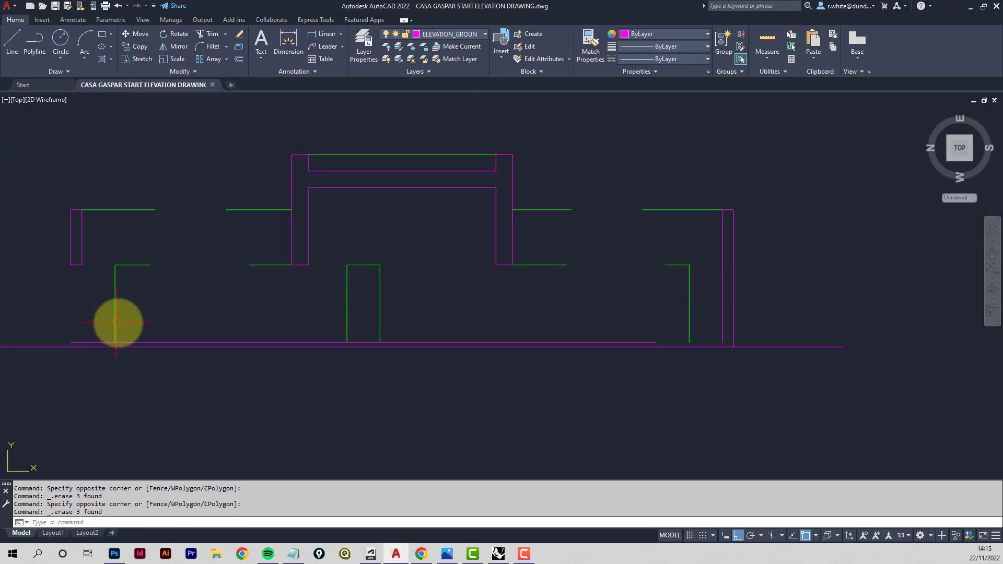
scroll(63, 278, "up", 3)
left_click(91, 243)
key("Delete")
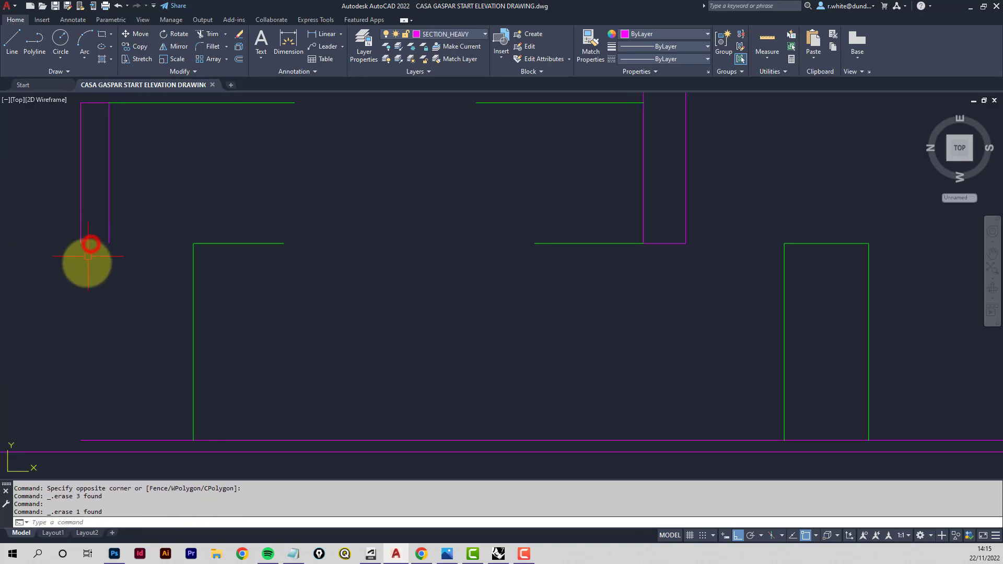
Stretch the left outer wall's outer line down to the ground line and its inner line down to the floor line
scroll(88, 256, "down", 2)
mouse_move(85, 265)
middle_mouse_down()
mouse_move(180, 251)
mouse_move(184, 233)
middle_mouse_up()
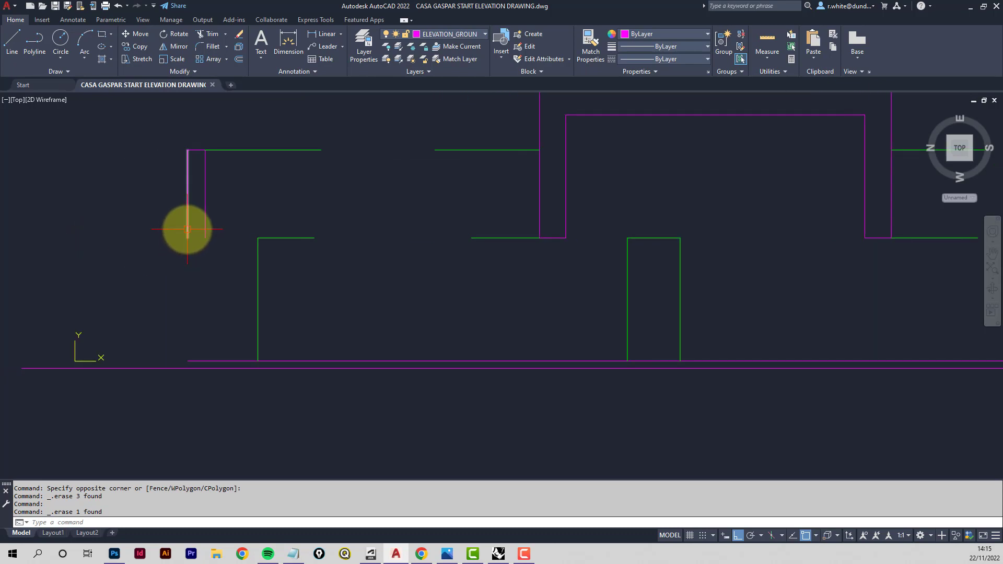
left_click(187, 229)
left_click(187, 239)
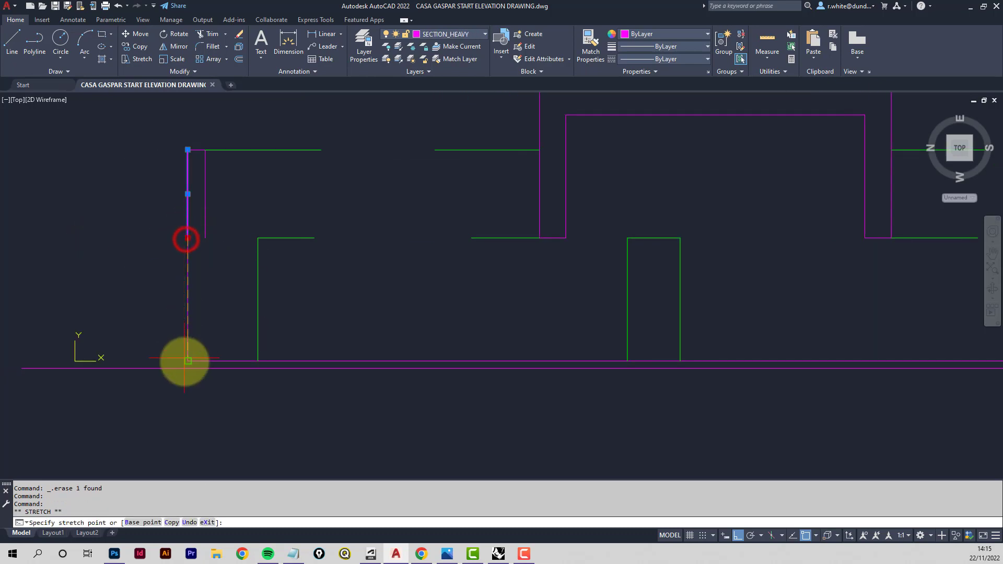
left_click(187, 369)
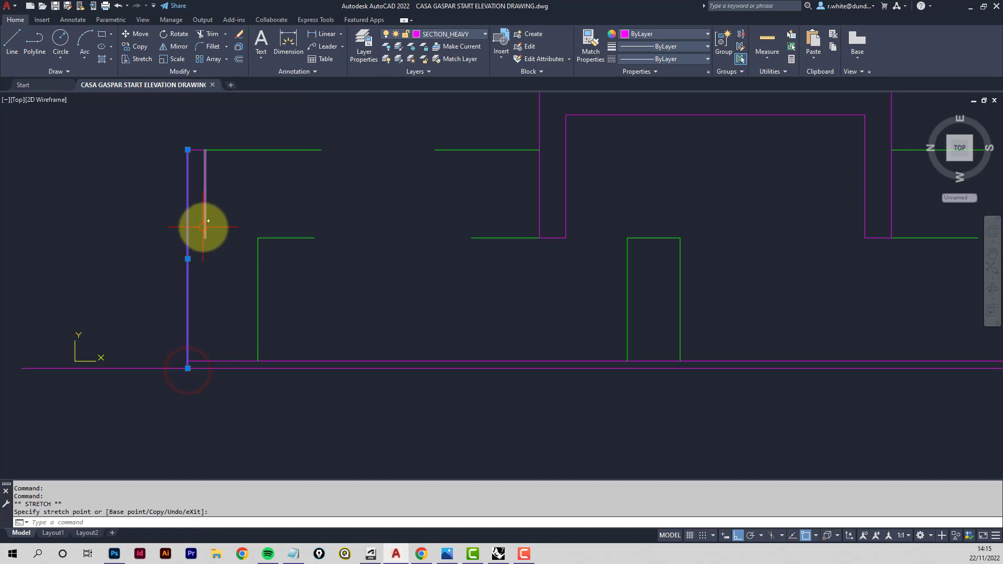
left_click(203, 228)
left_click(205, 238)
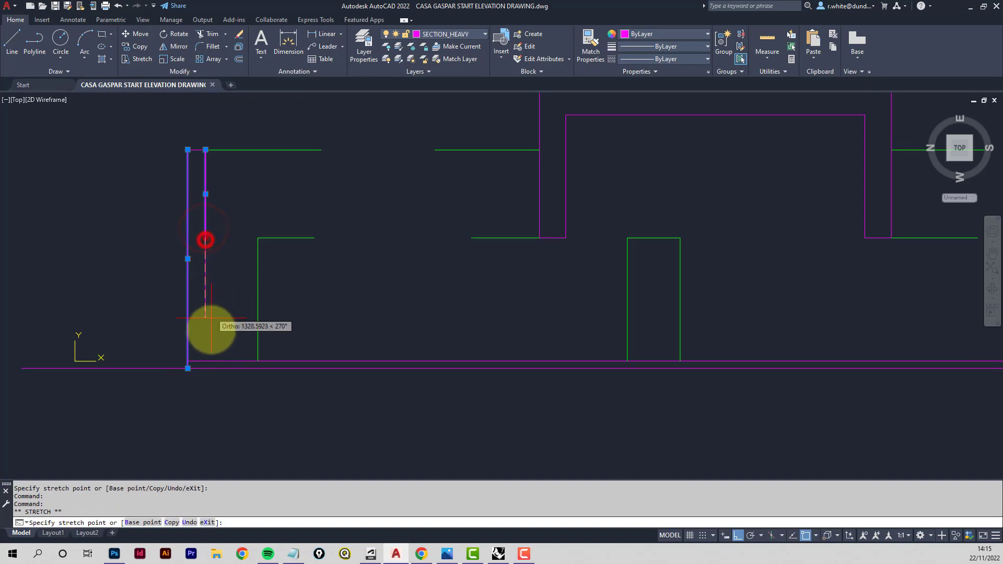
left_click(211, 359)
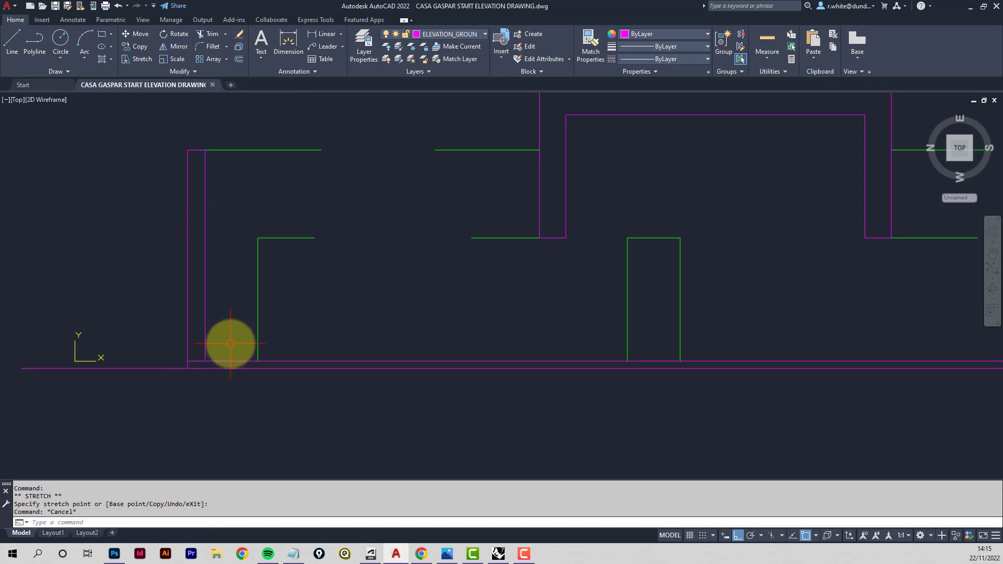
Stretch the right end of the floor line to the inner face of the right outer wall
middle_click_drag(700, 336, 204, 332)
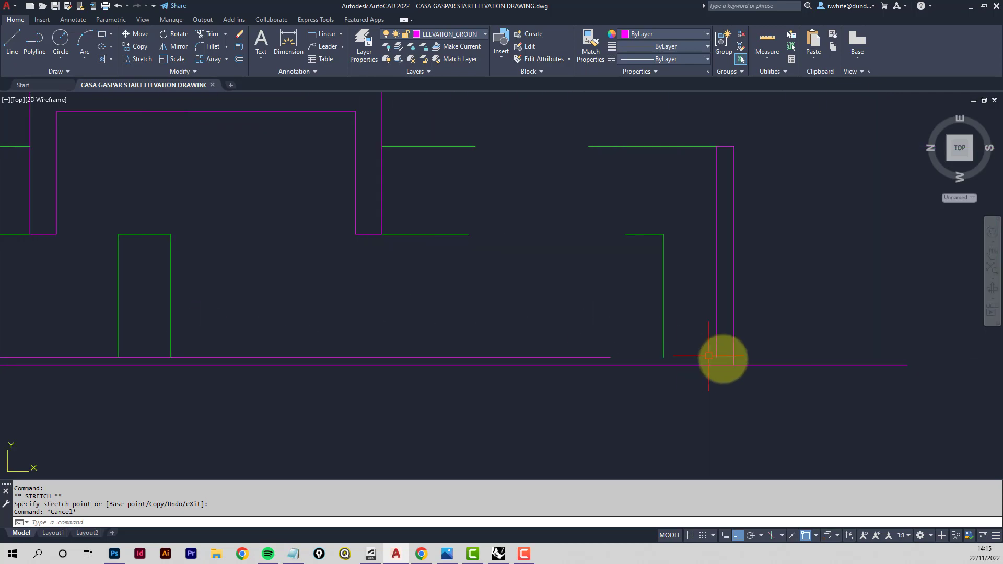
middle_click_drag(709, 357, 645, 359)
scroll(644, 358, "up", 2)
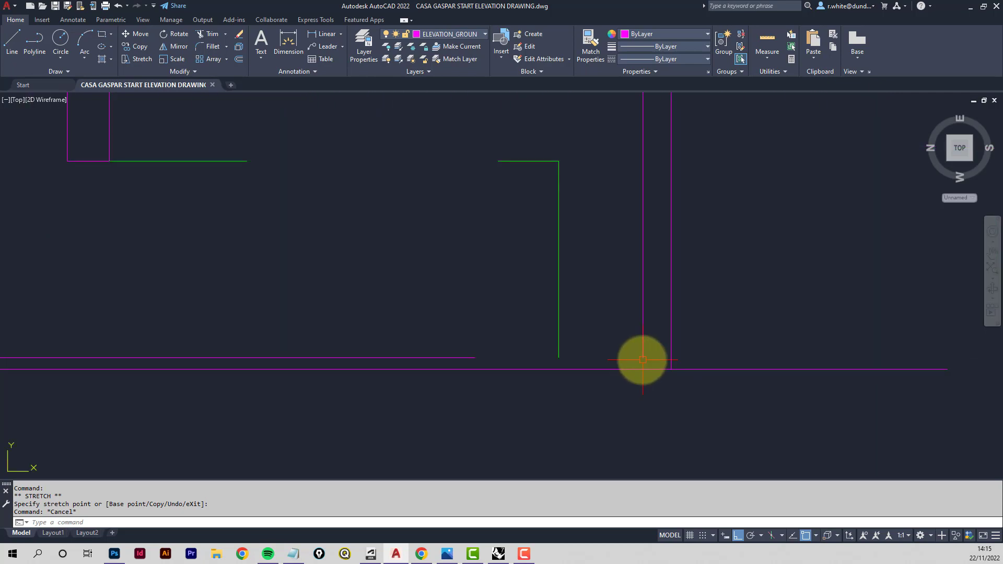
left_click(463, 359)
left_click(474, 358)
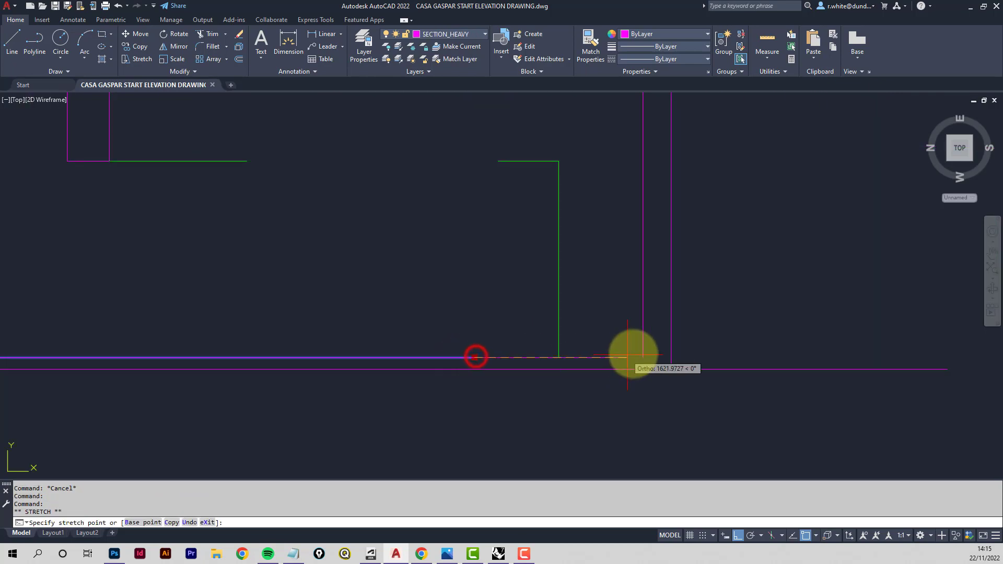
key("Escape")
scroll(322, 352, "down", 2)
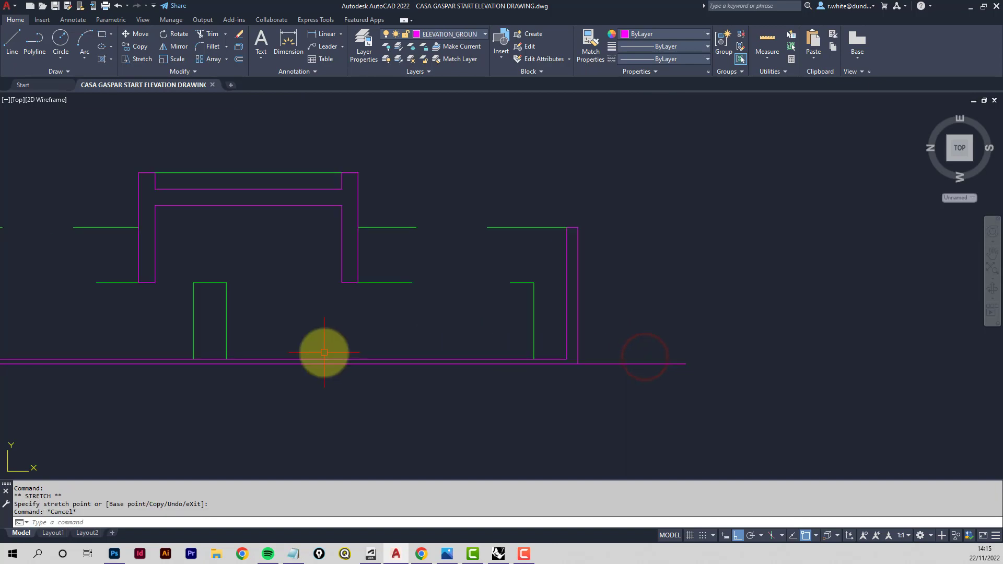
Shorten the left end of the floor line to the inner face of the left outer wall
middle_click_drag(323, 352, 715, 352)
scroll(340, 356, "up", 4)
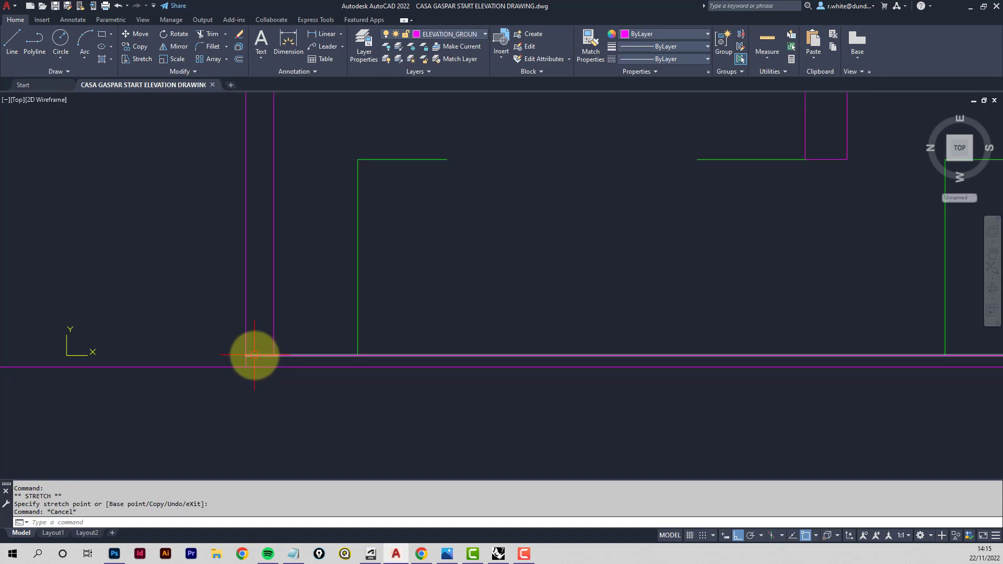
left_click(255, 356)
left_click(246, 355)
left_click(273, 355)
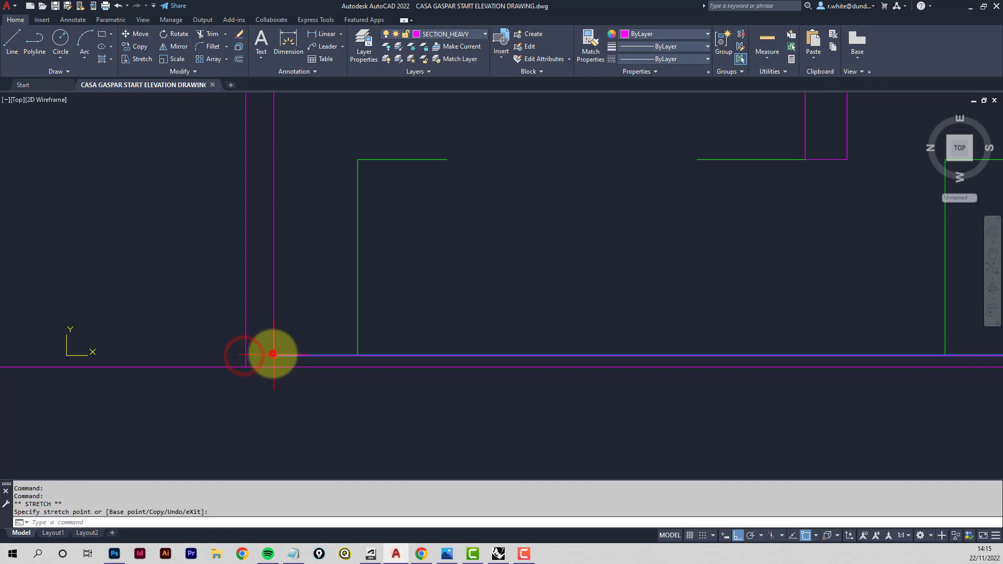
key("Escape")
scroll(293, 346, "down", 2)
middle_click_drag(420, 316, 264, 327)
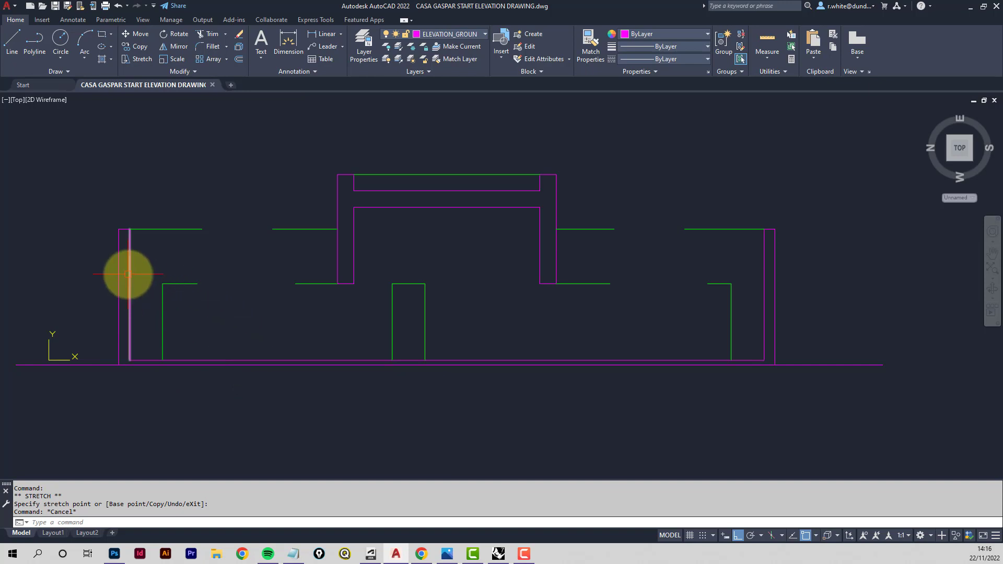
Change the inner lines of both outer walls and the floor line to the ELEVATION_HIDDEN layer
left_click(129, 277)
left_click(261, 360)
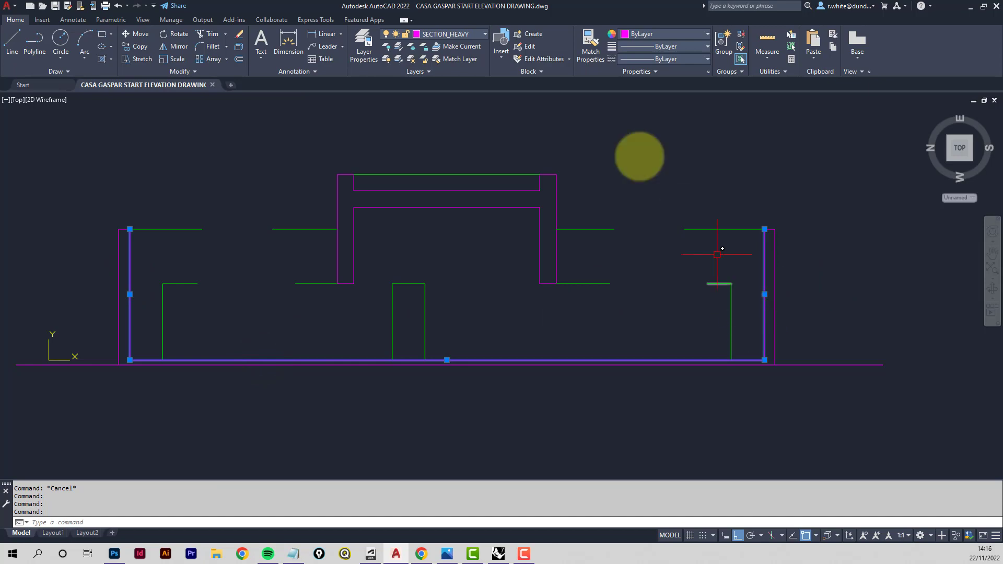
left_click(483, 35)
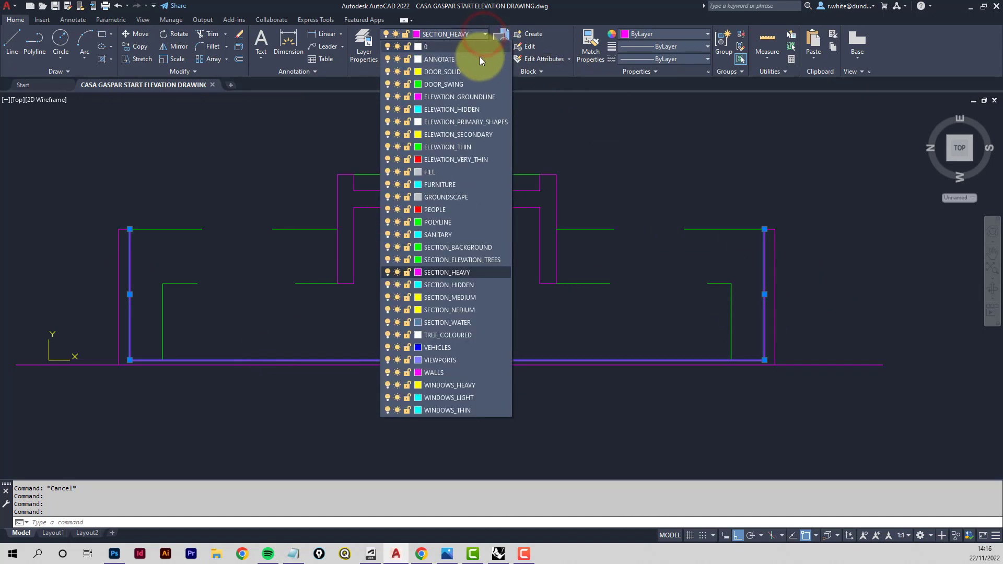
left_click(463, 109)
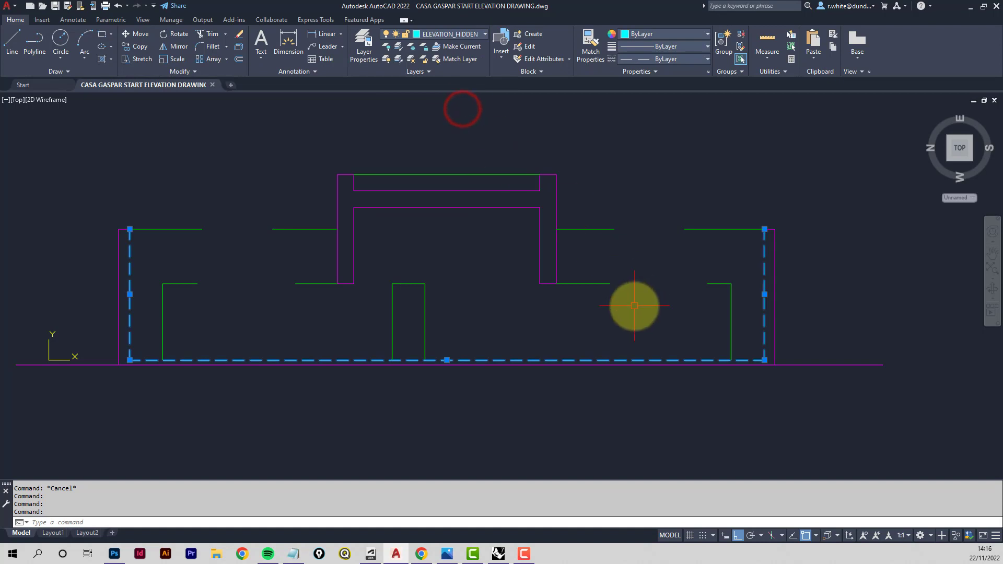
key("Escape")
key("Escape")
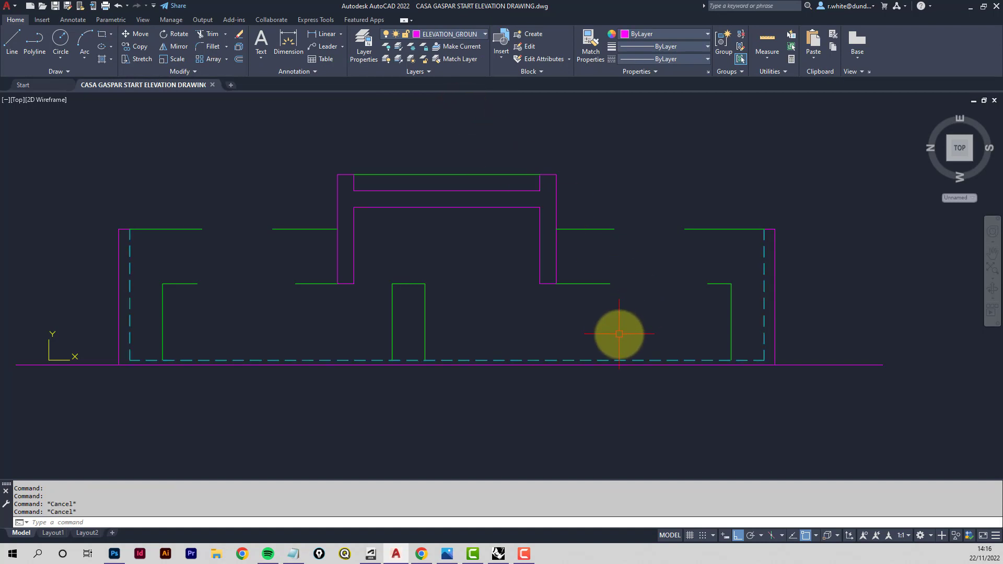
left_click(540, 360)
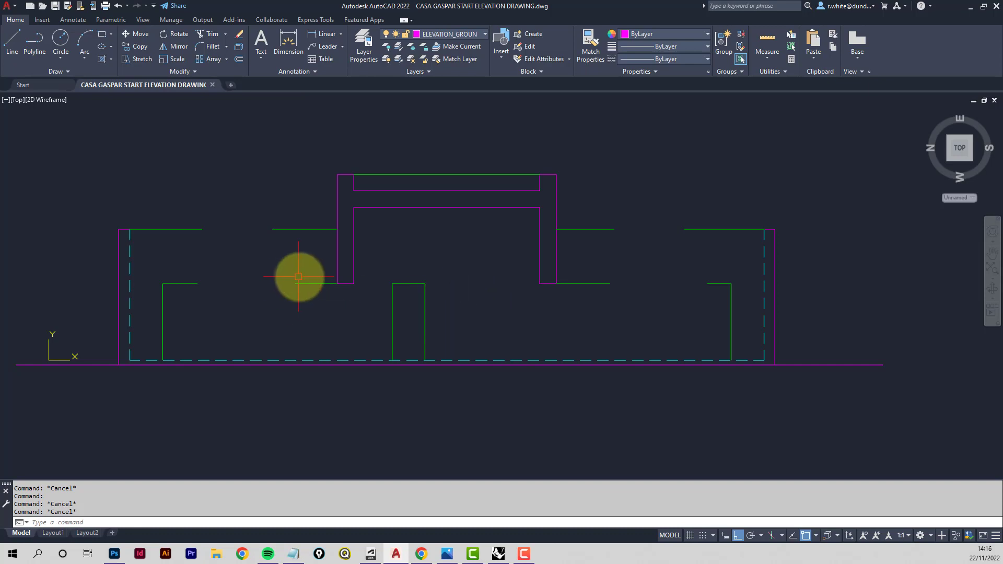
Delete the left outer wall's top line and the four green horizontal lines at the same height
scroll(122, 229, "up", 2)
scroll(123, 229, "up", 1)
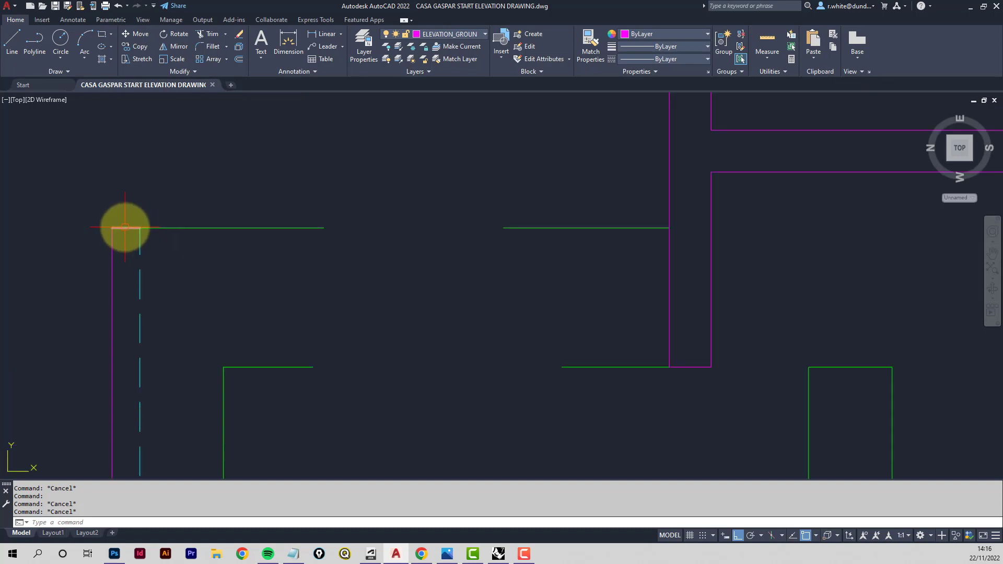
left_click(125, 227)
left_click(222, 227)
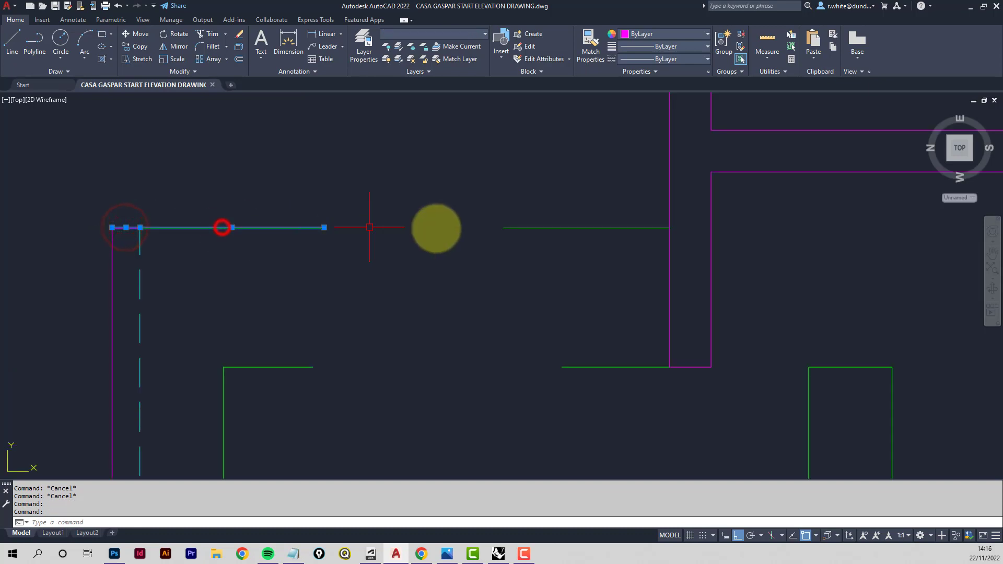
left_click(557, 228)
scroll(563, 230, "down", 3)
middle_click_drag(618, 237, 410, 251)
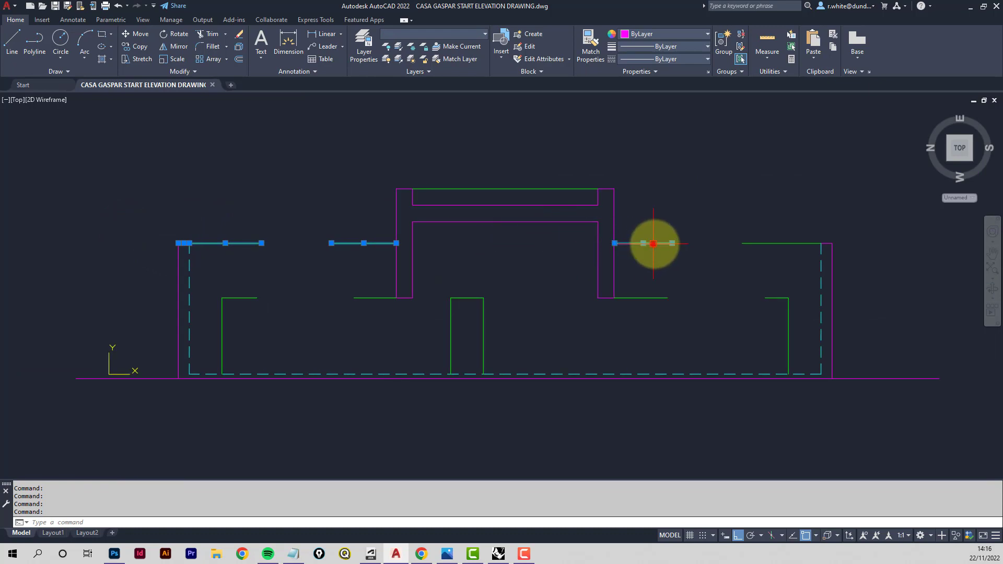
left_click(654, 243)
left_click(777, 243)
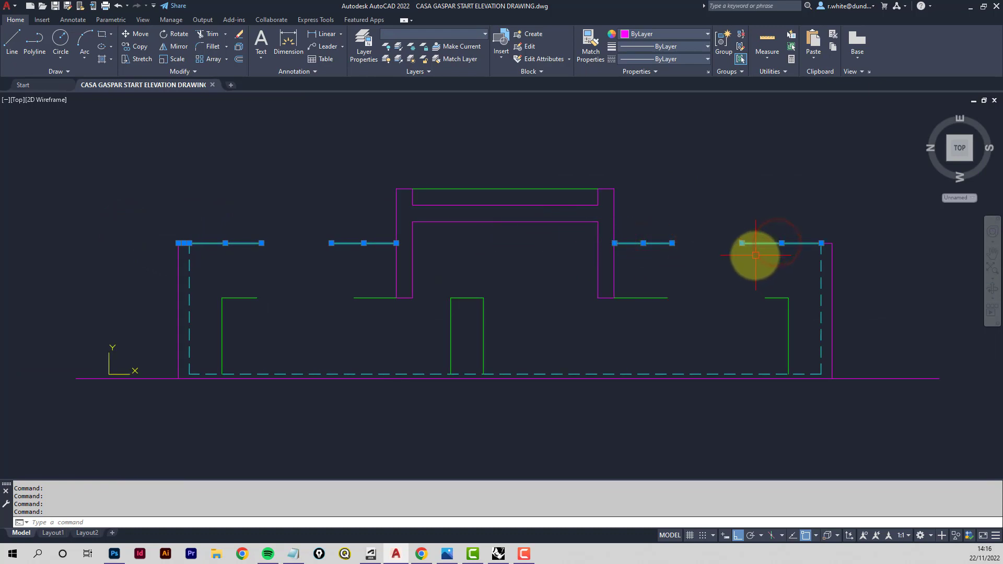
key("Delete")
Stretch the right outer wall's top line horizontally across to the outer top corner of the left wall
scroll(831, 232, "up", 2)
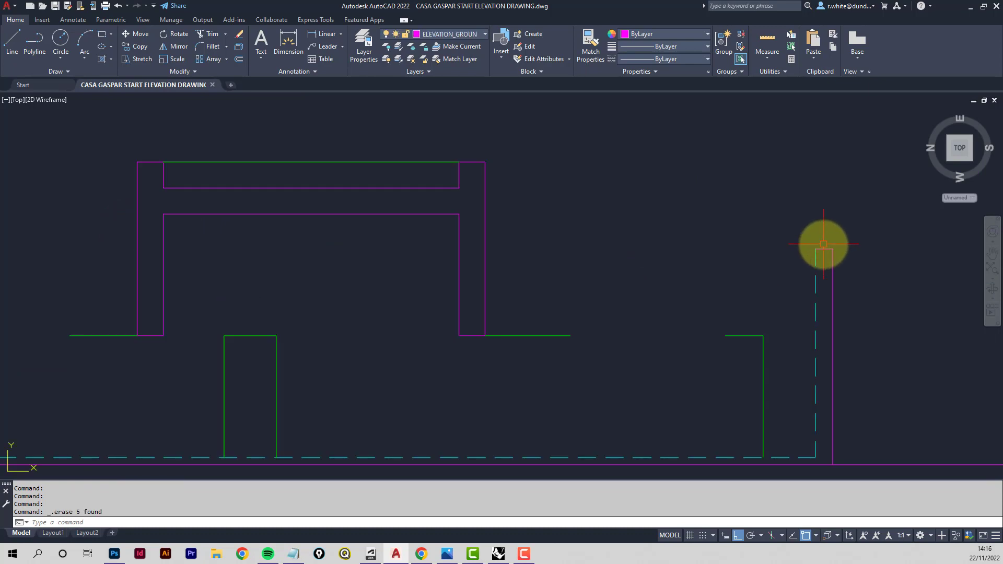
left_click(824, 249)
left_click(816, 249)
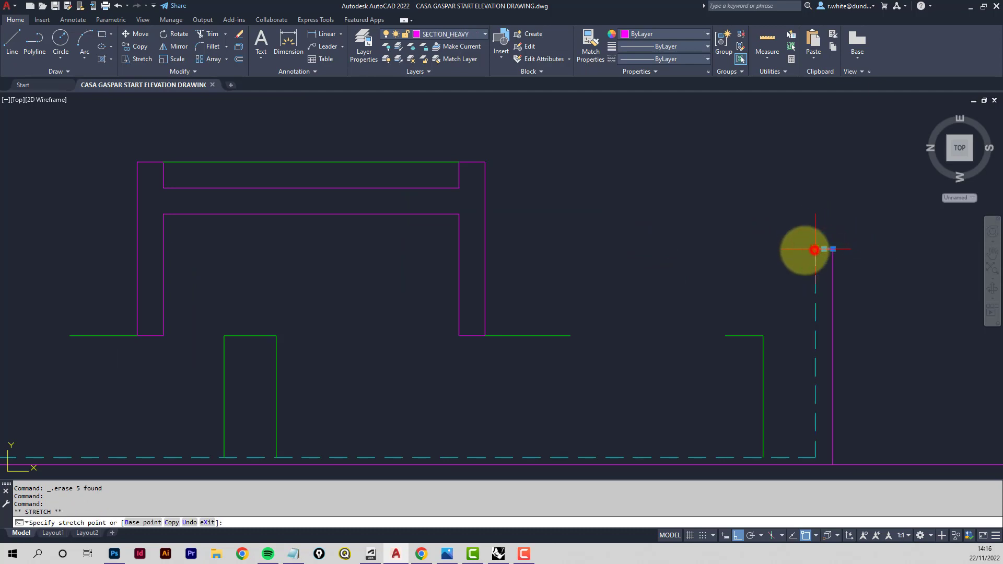
middle_click_drag(320, 249, 695, 241)
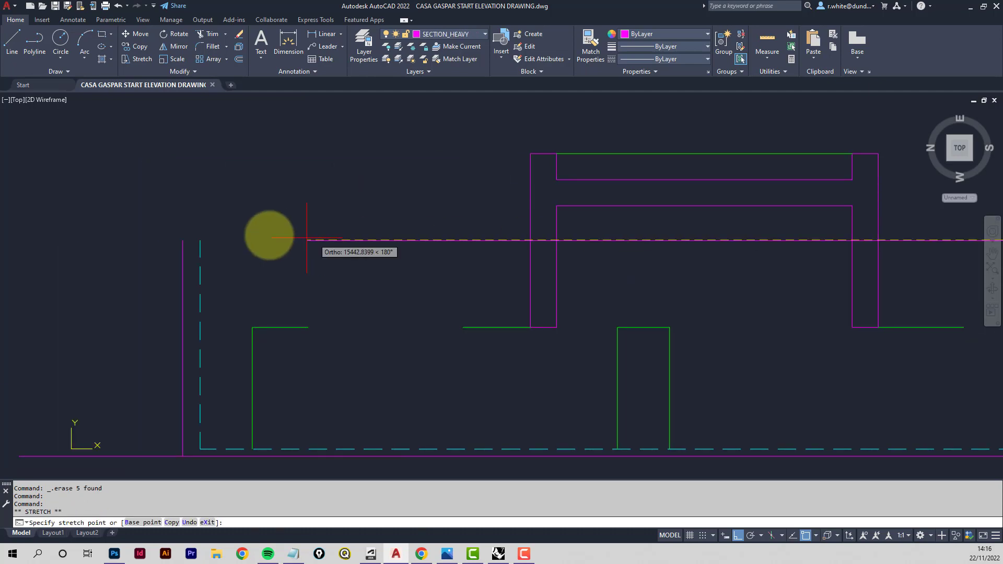
left_click(183, 240)
key("Escape")
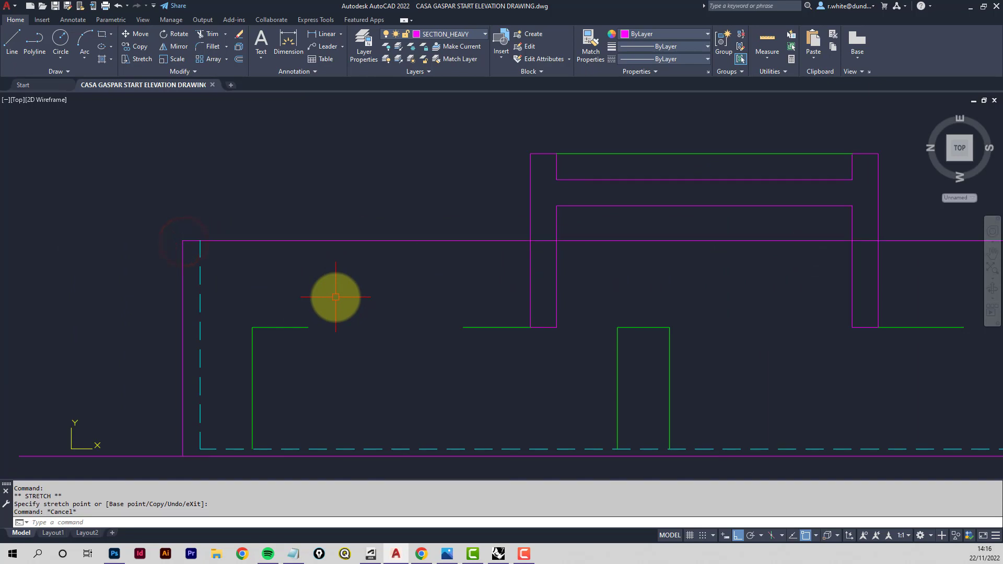
Change the top line and both outer vertical lines of the perimeter wall to the ELEVATION_PRIMARY_SHAPES layer
scroll(336, 293, "down", 2)
scroll(449, 293, "down", 2)
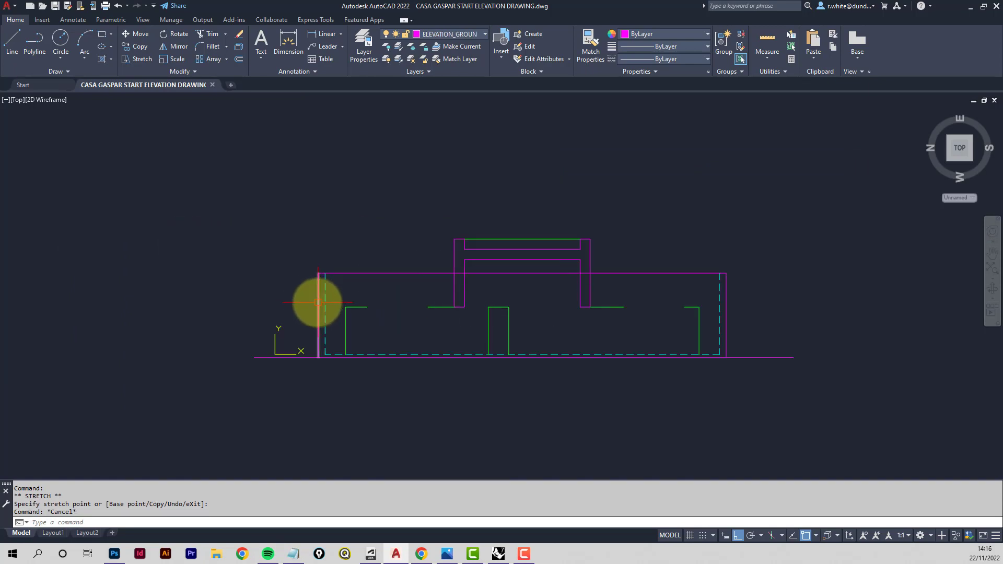
left_click(362, 272)
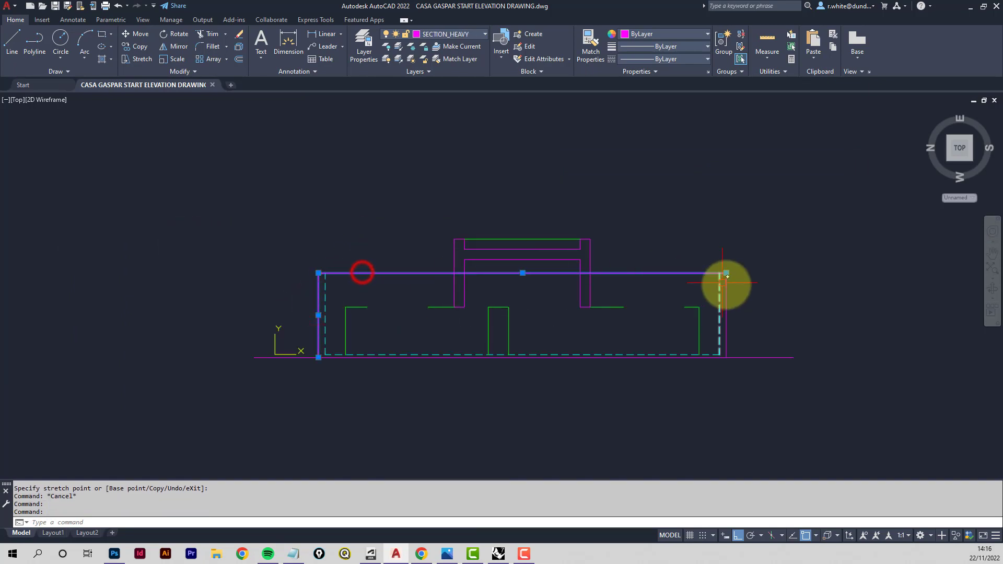
left_click(729, 291)
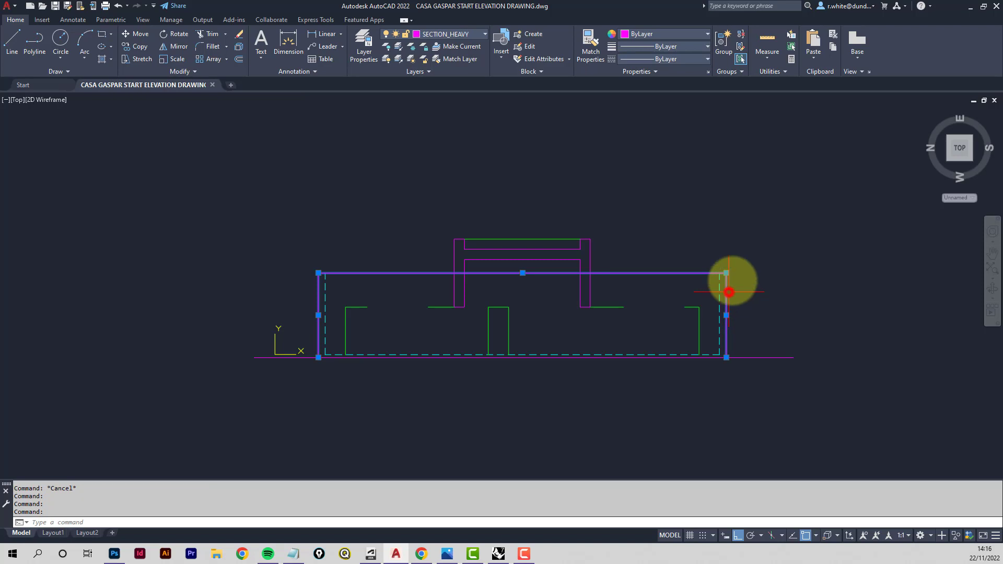
left_click(480, 34)
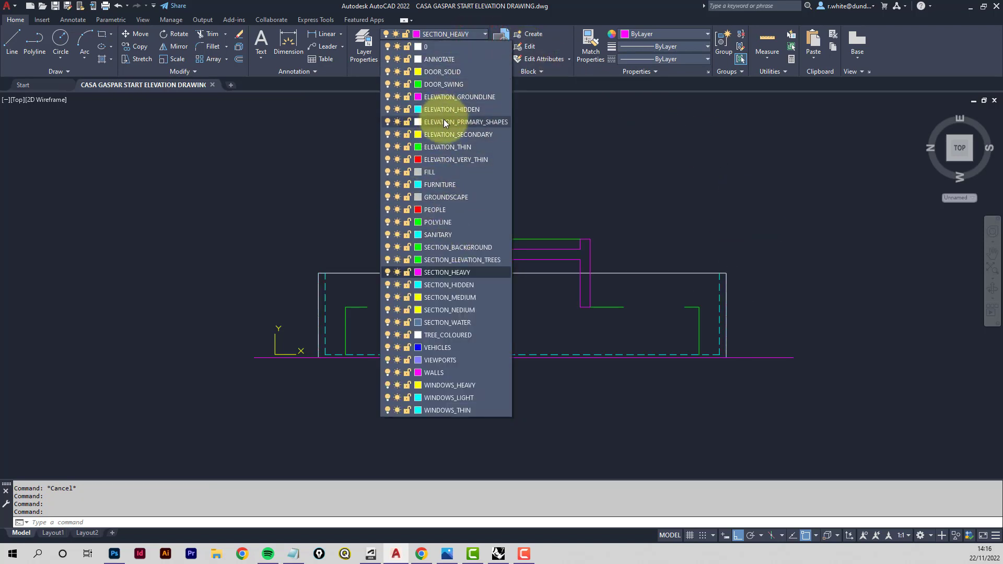
left_click(443, 97)
key("Escape")
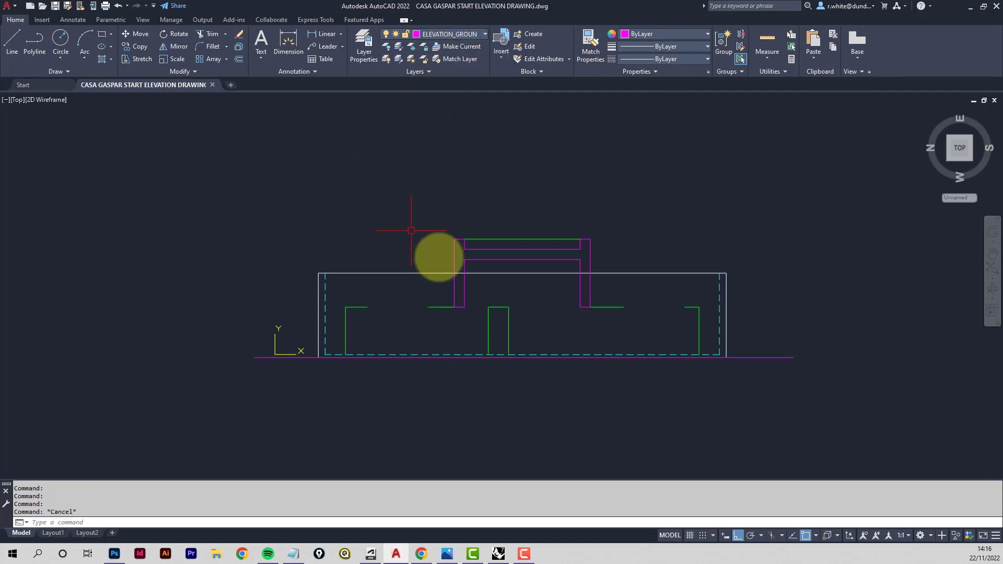
scroll(517, 267, "up", 4)
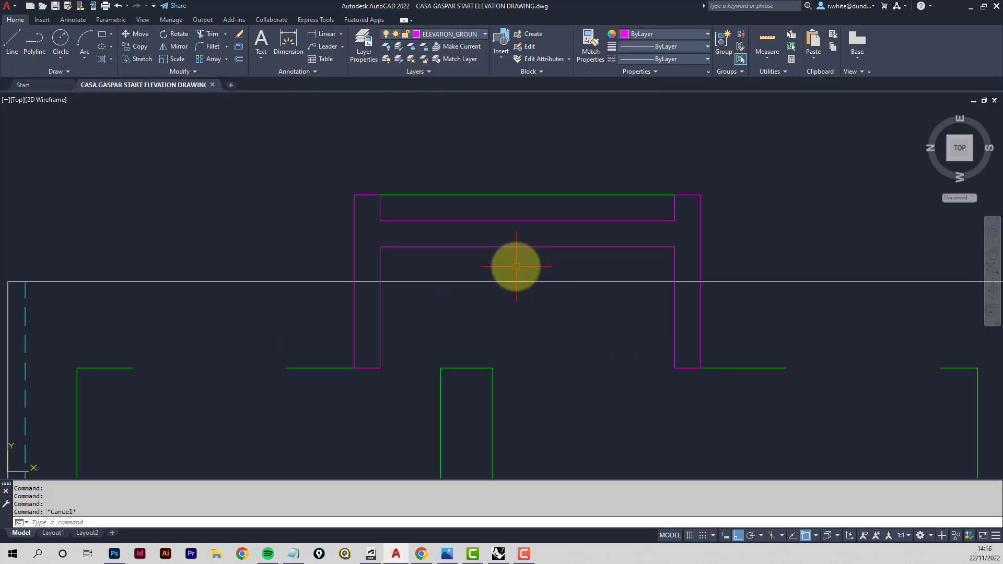
scroll(496, 258, "down", 2)
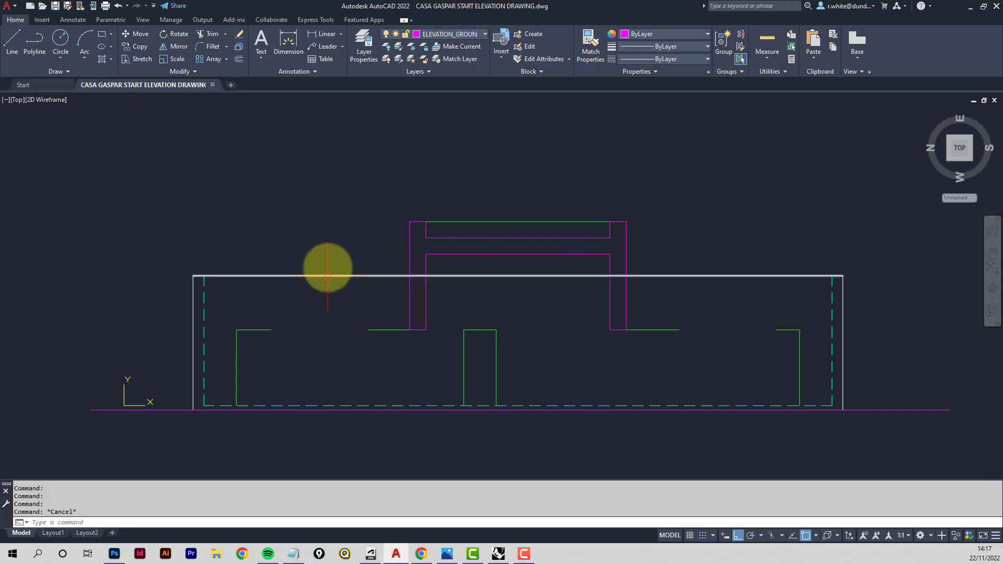
scroll(356, 159, "down", 4)
middle_click_drag(365, 152, 362, 298)
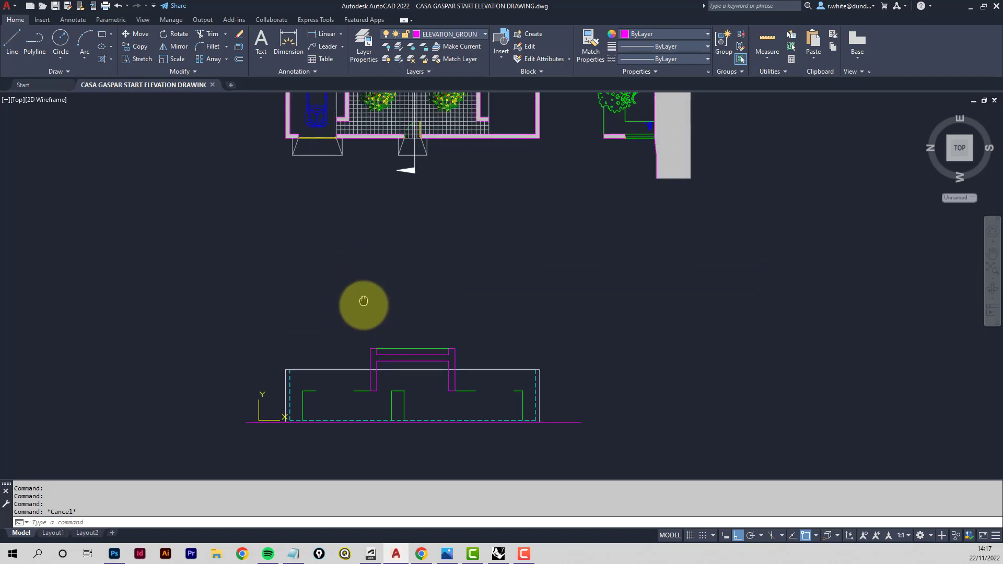
Turn off the FILL layer by picking the solid wall fill in the floor plan
middle_click_drag(388, 169, 380, 241)
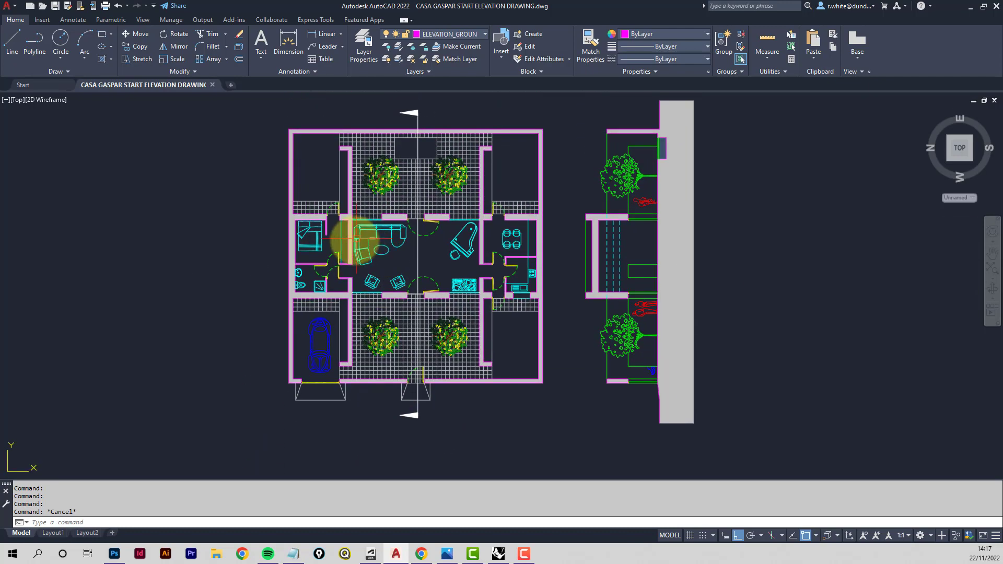
scroll(353, 250, "up", 3)
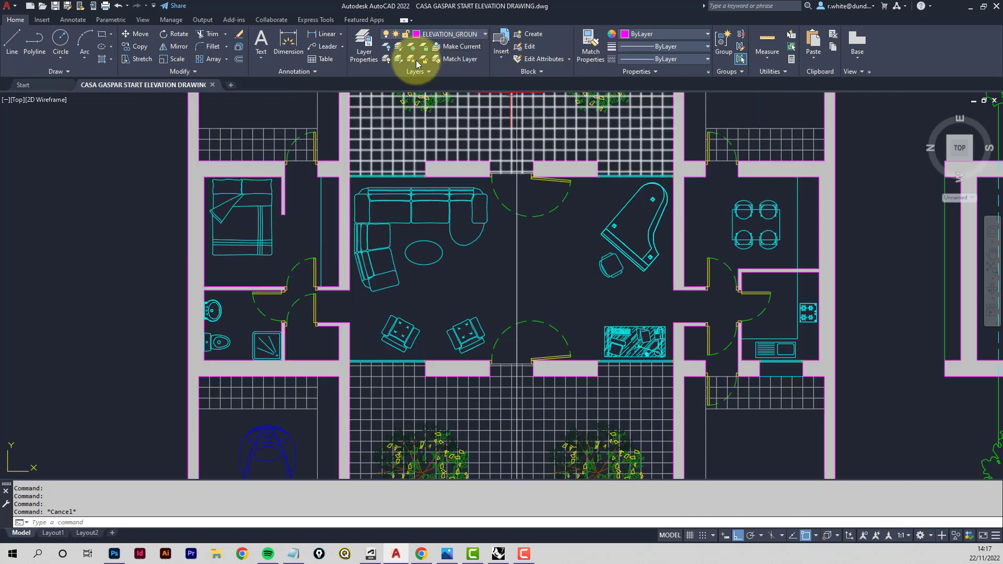
left_click(388, 48)
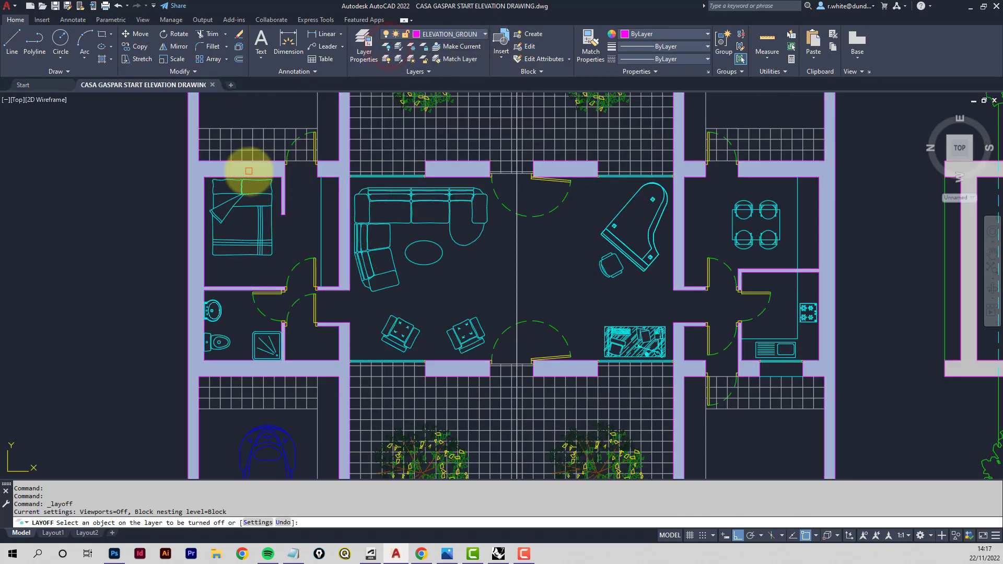
left_click(248, 168)
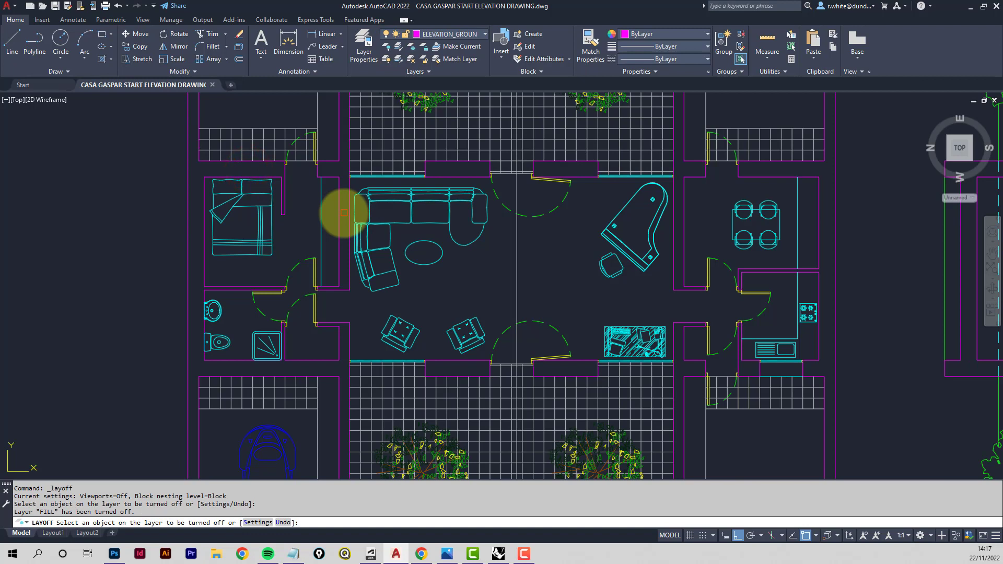
key("Escape")
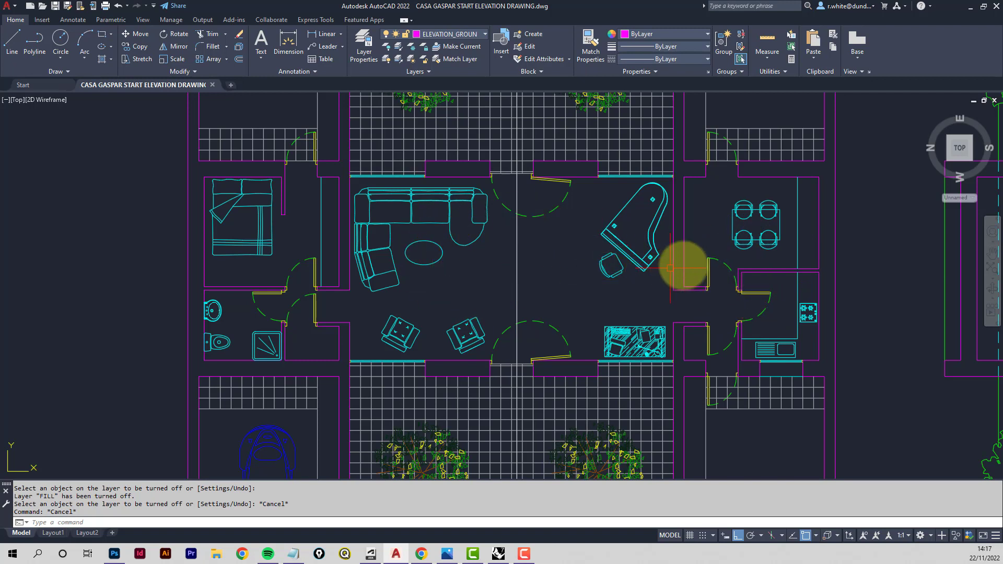
right_click(350, 270)
key("Escape")
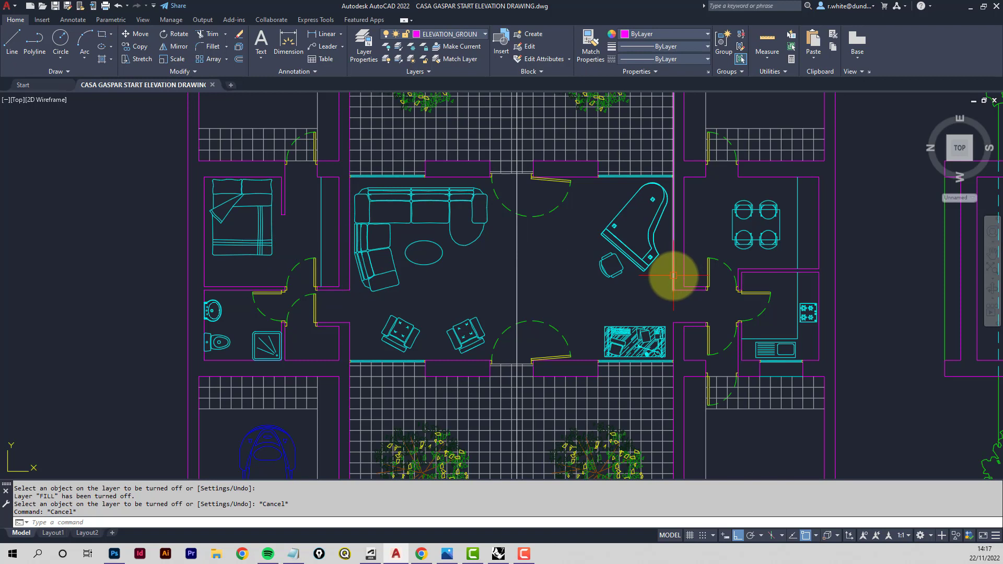
key("Escape")
key("Escape")
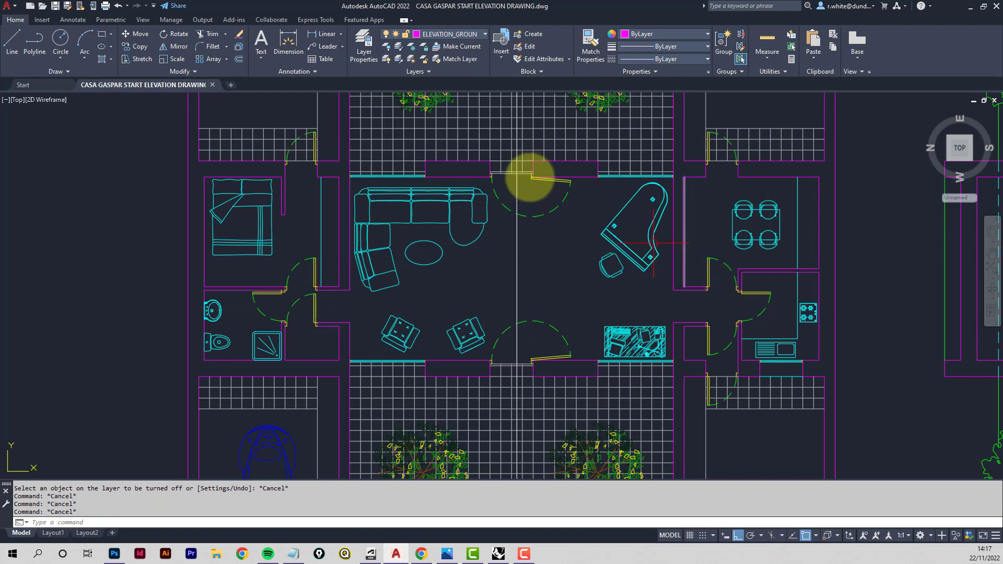
Offset the living room's two long side wall lines outward by 450 in the floor plan
left_click(239, 60)
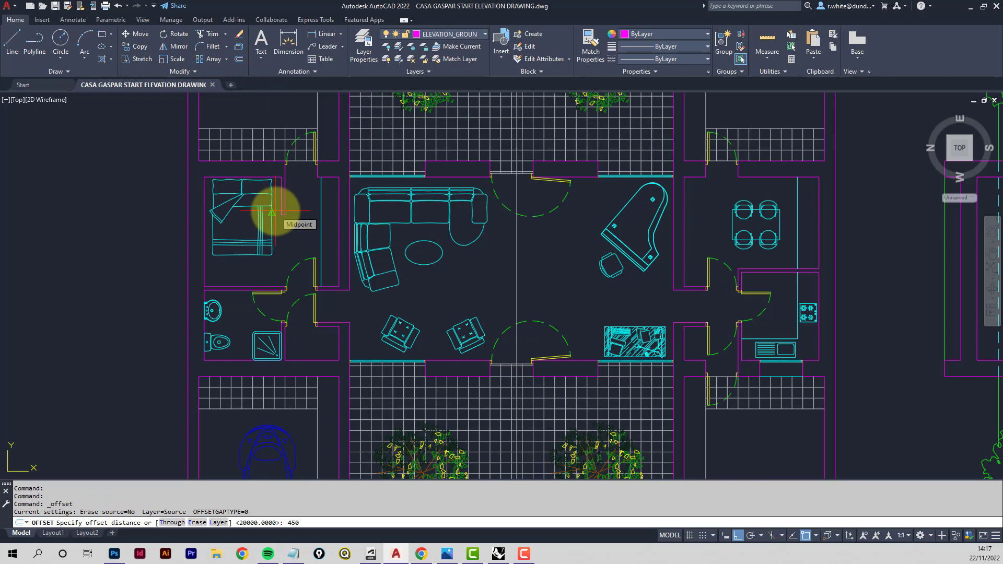
type("450")
key("Return")
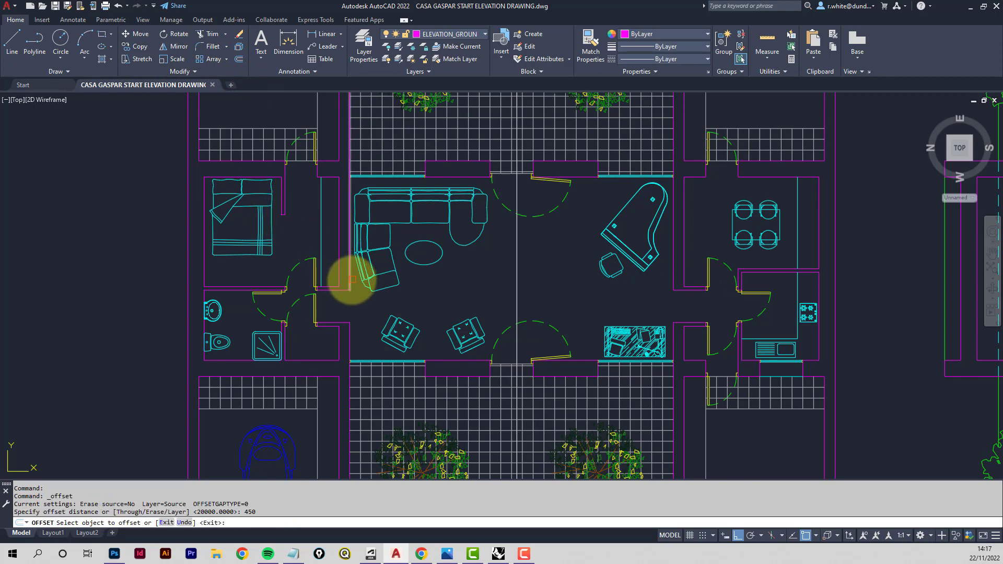
left_click(349, 281)
left_click(288, 246)
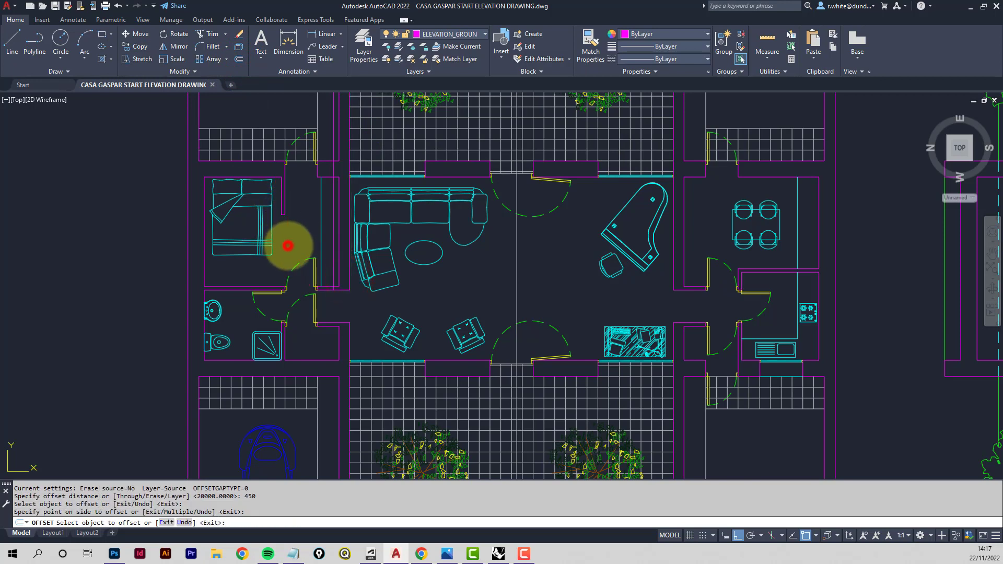
left_click(672, 274)
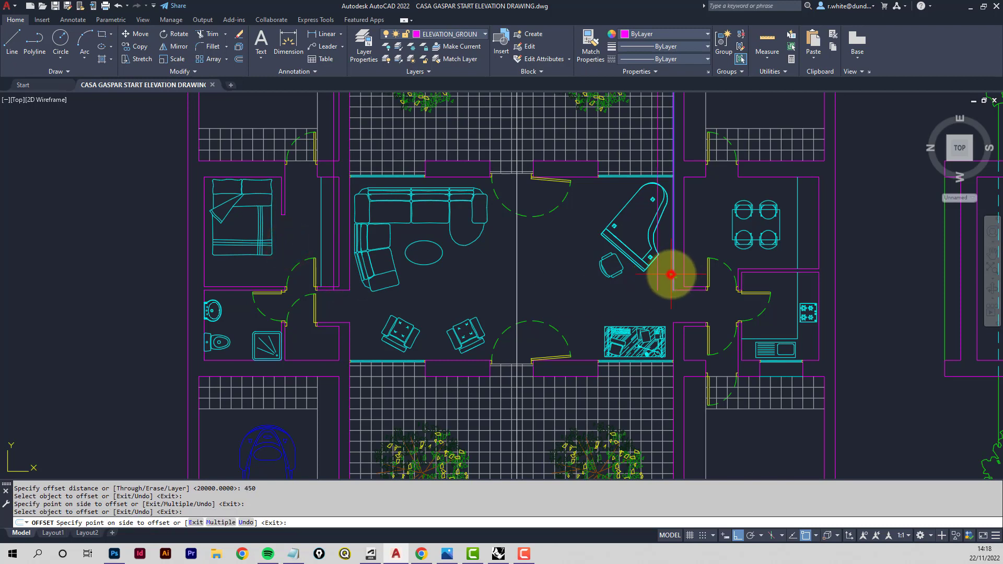
left_click(705, 241)
key("Escape")
key("Escape")
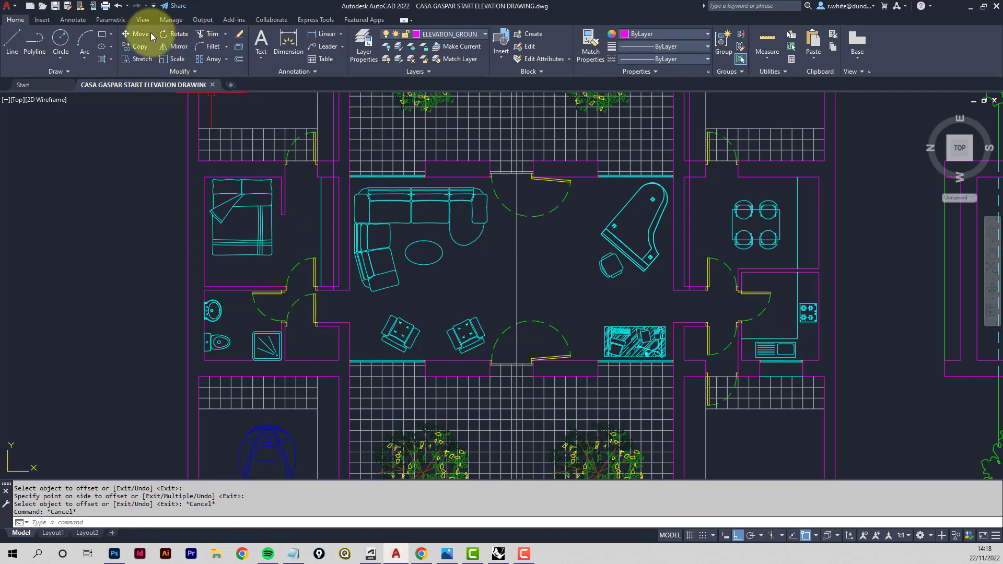
Move the two offset wall lines straight down from the plan so they cross the elevation's roof line
left_click(142, 34)
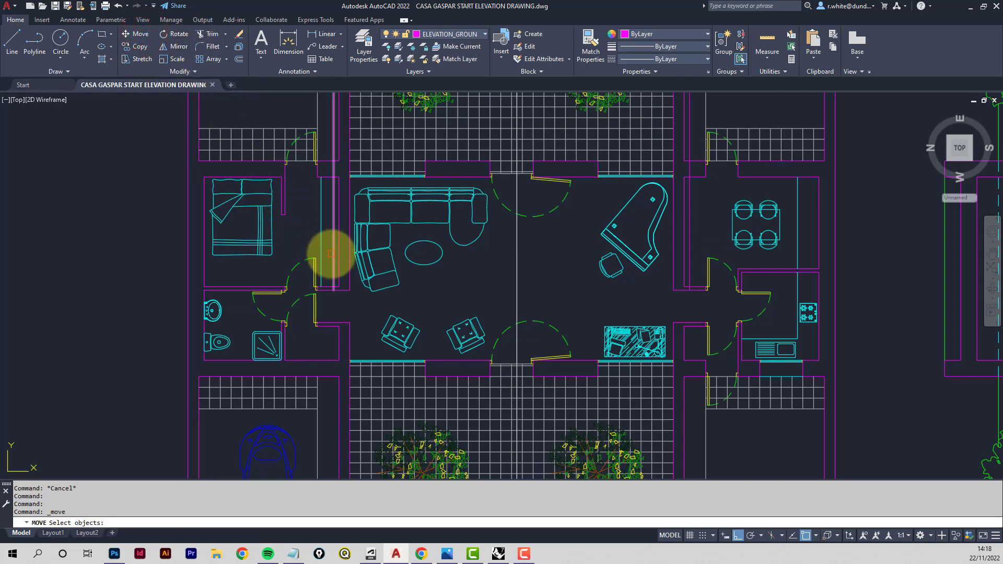
left_click(331, 254)
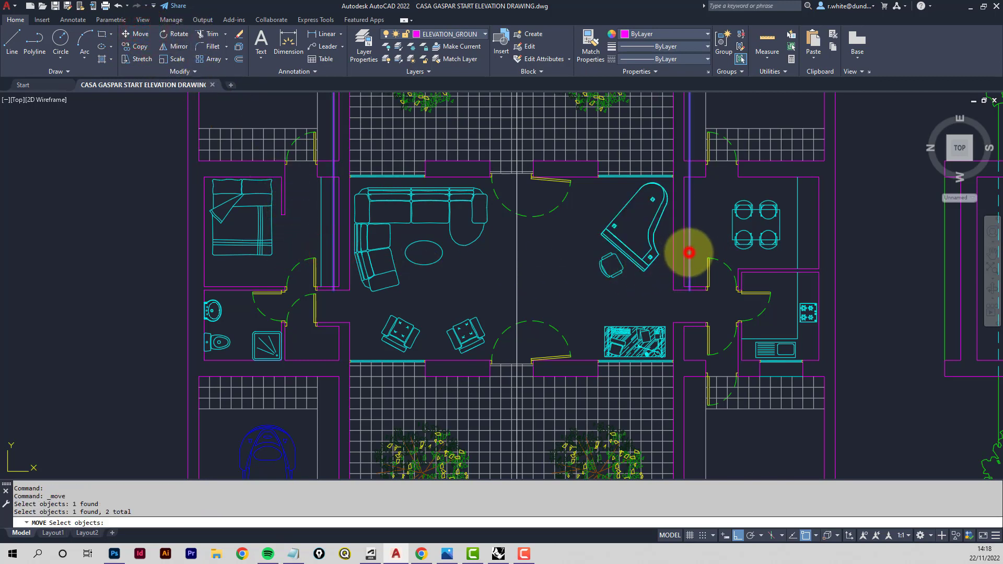
key("Return")
scroll(665, 251, "down", 3)
middle_click_drag(728, 246, 531, 165)
left_click(637, 148)
scroll(649, 197, "down", 4)
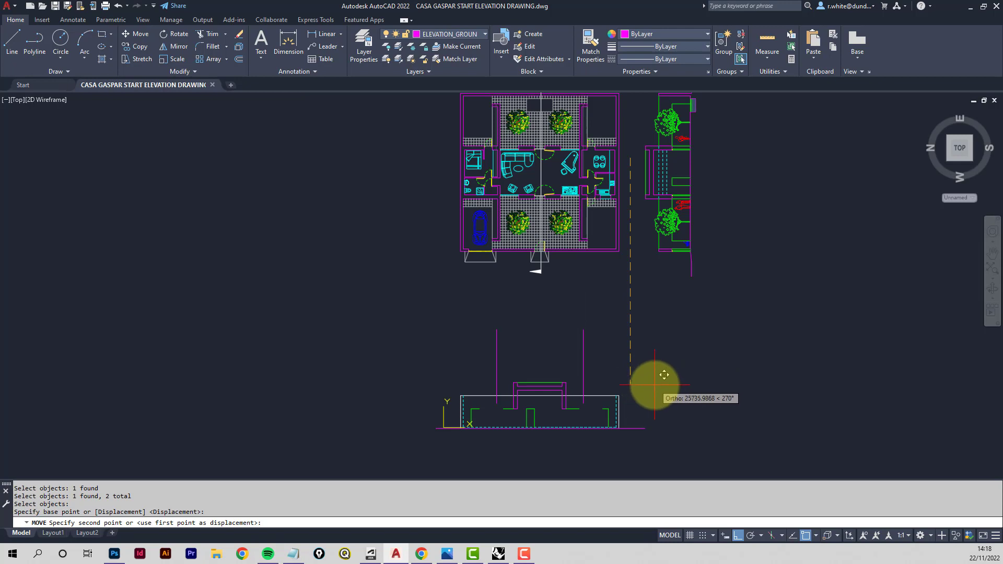
left_click(655, 380)
key("Return")
scroll(560, 410, "up", 6)
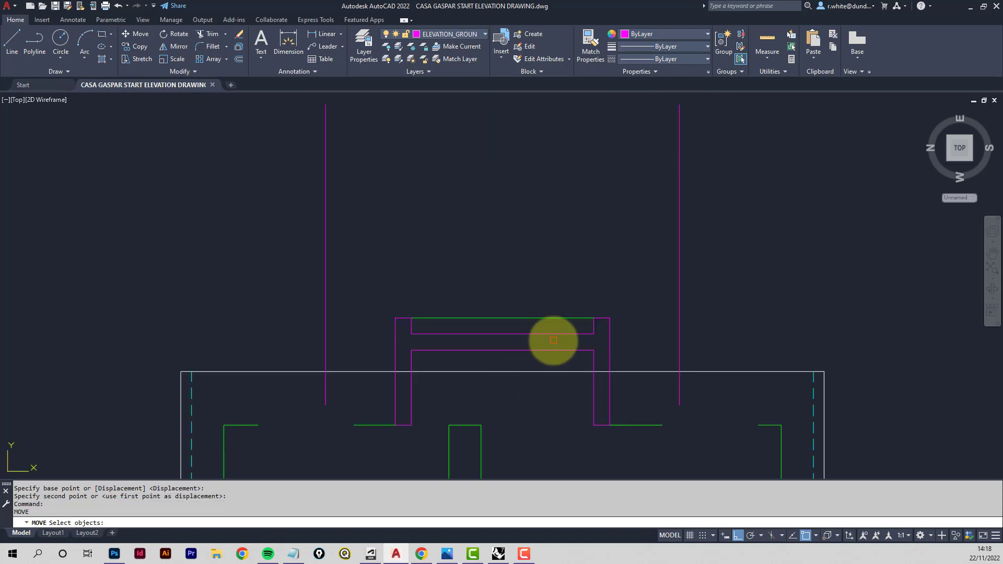
key("Escape")
key("Escape")
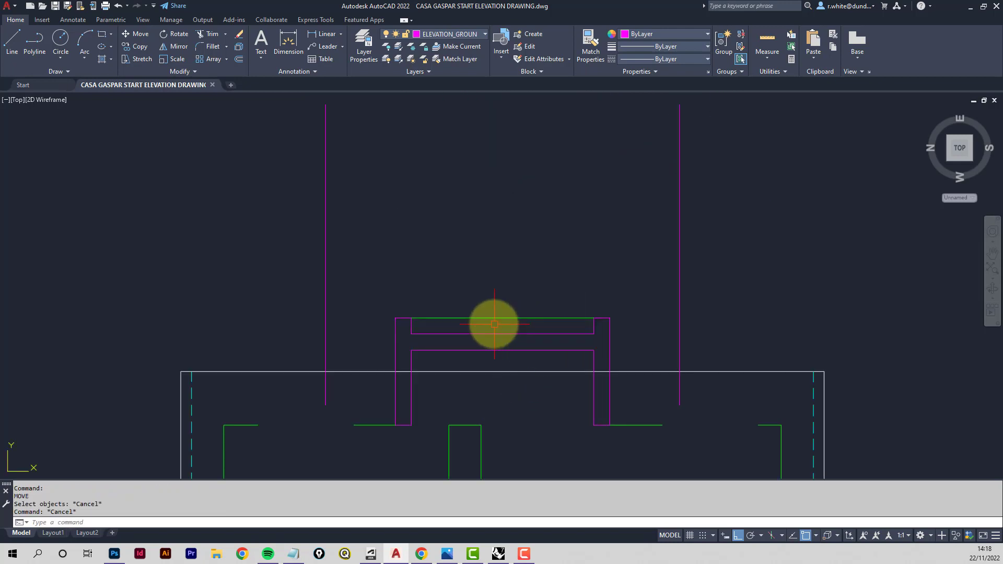
Delete the raised volume's left and green top lines, and stretch the remaining right top line to meet both projected verticals
left_click(403, 318)
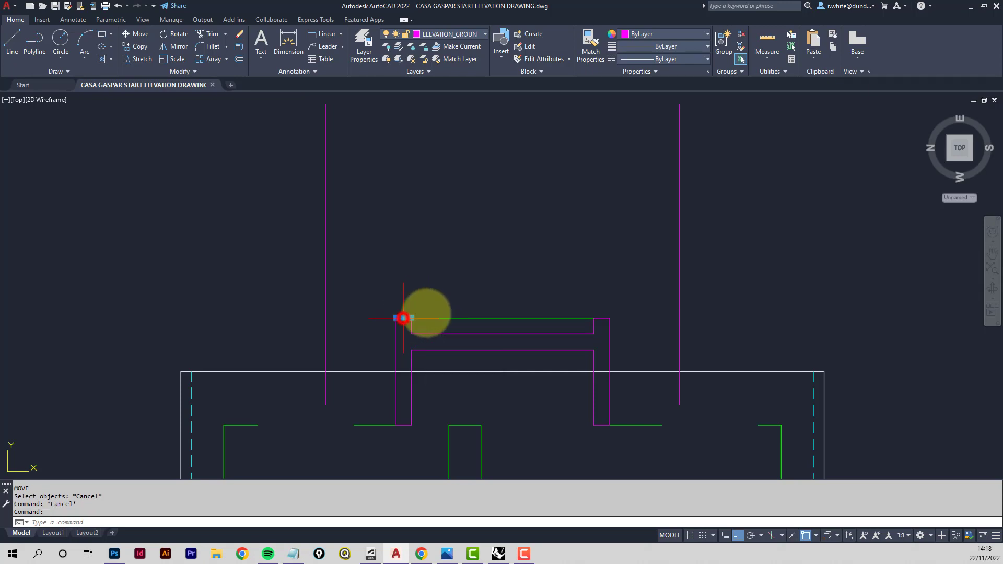
key("Delete")
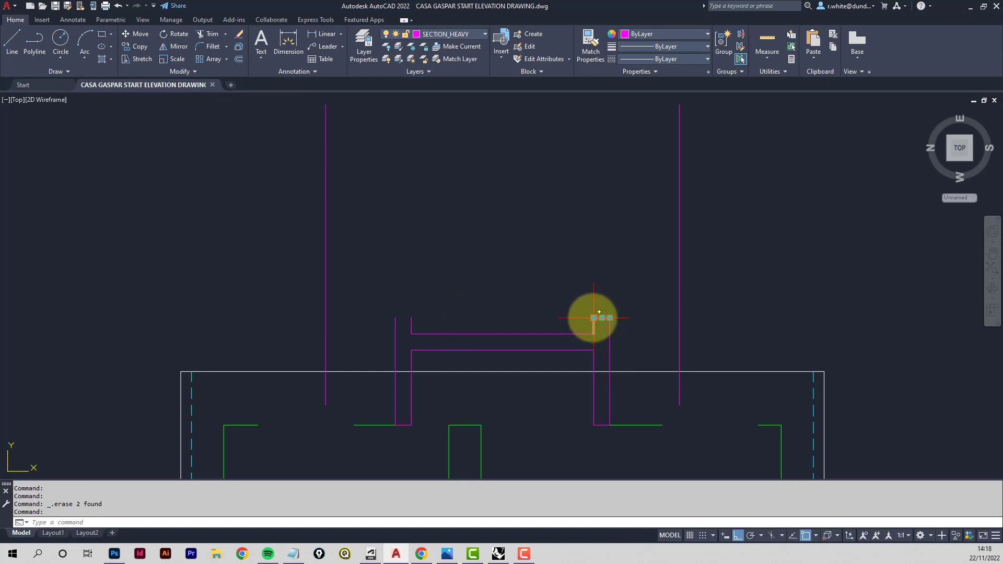
left_click_drag(595, 318, 359, 325)
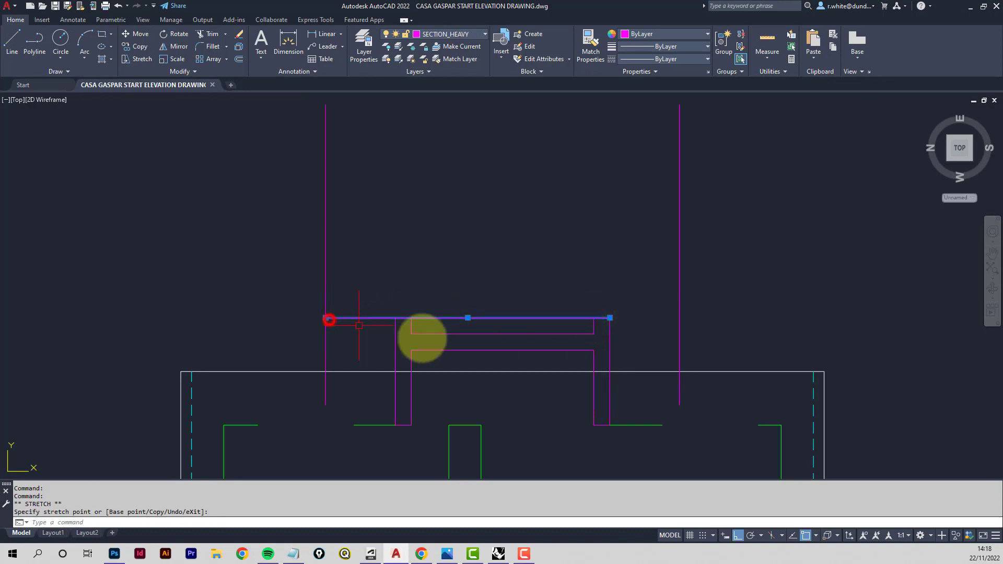
left_click(610, 317)
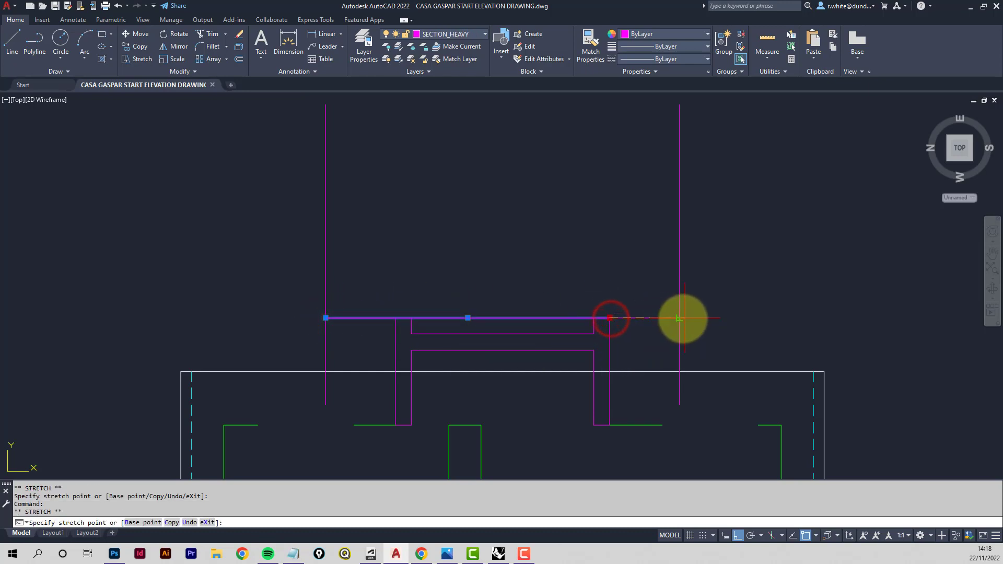
left_click(679, 317)
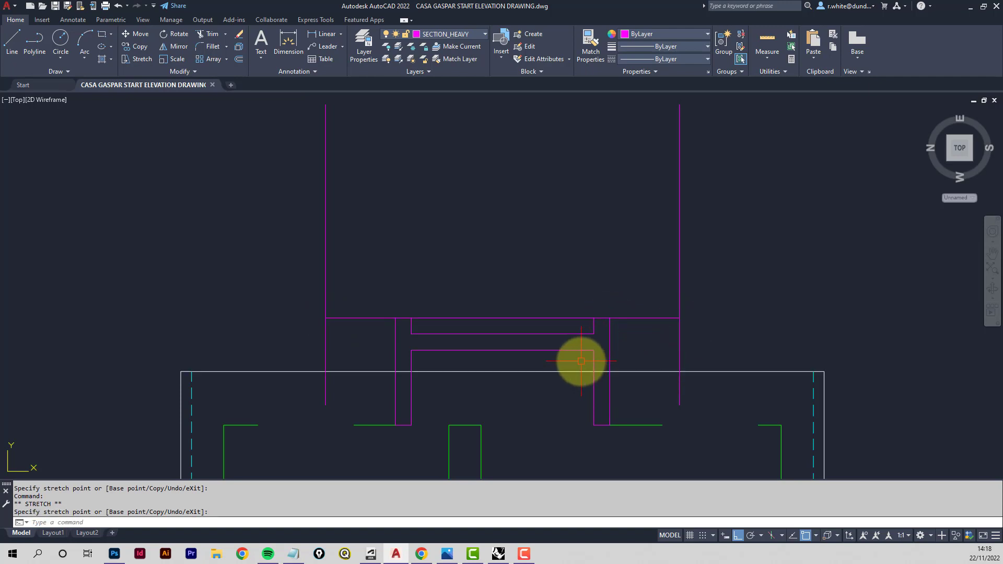
key("Escape")
key("Escape")
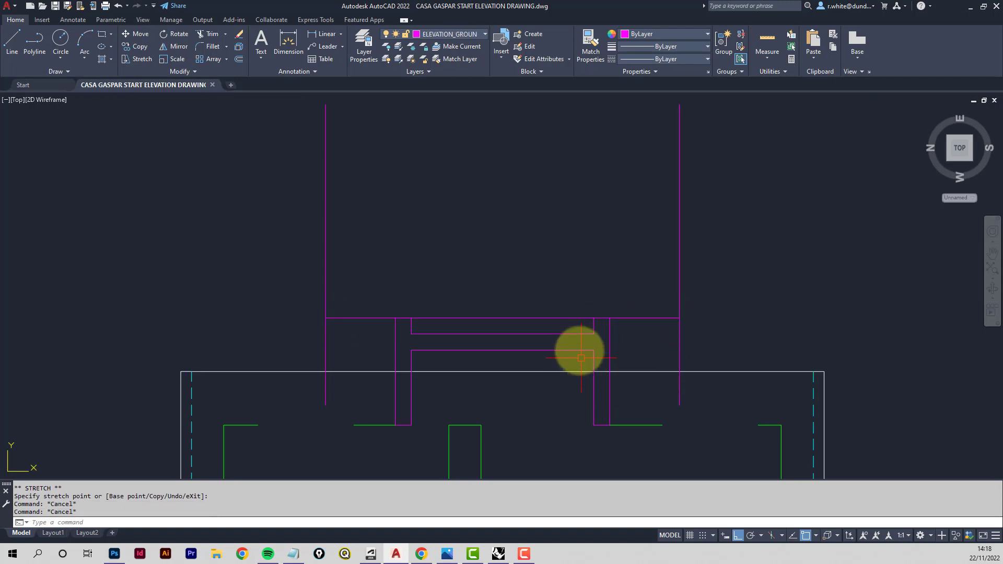
Trim both projected verticals above the raised roof line and below the perimeter wall's top line
left_click(209, 33)
left_click(324, 204)
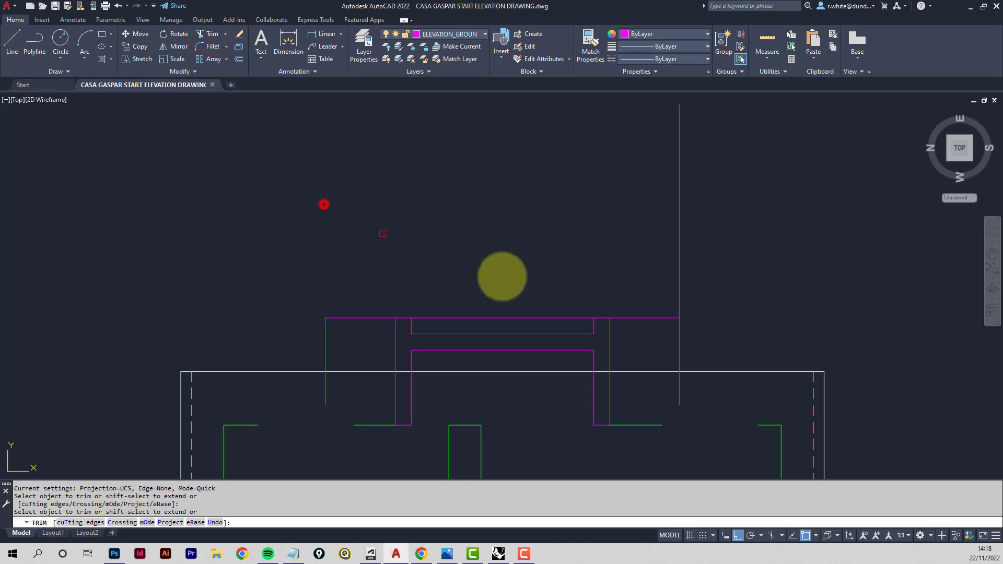
mouse_move(681, 297)
left_mouse_down()
mouse_move(701, 374)
mouse_move(680, 391)
left_mouse_up()
left_click(326, 385)
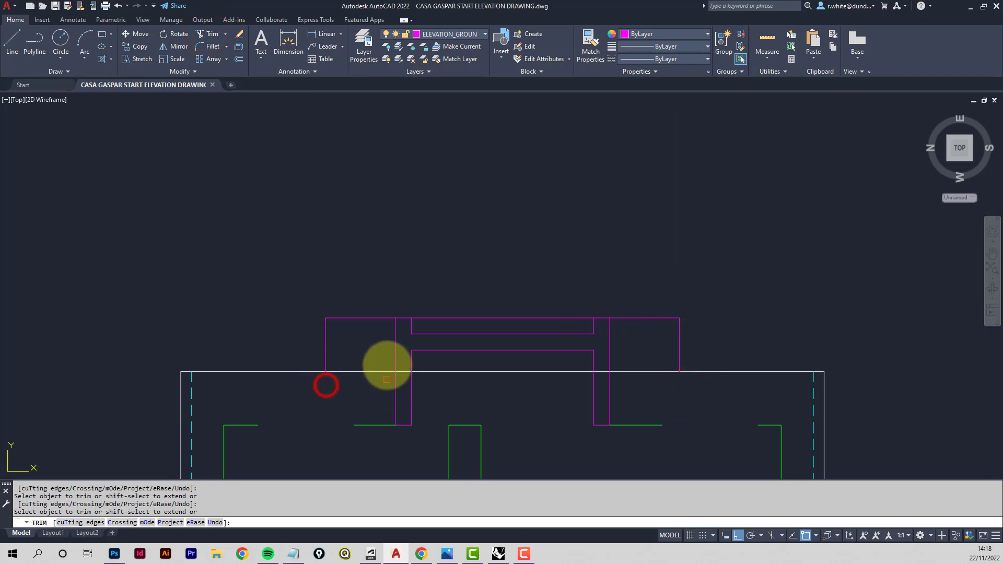
key("Escape")
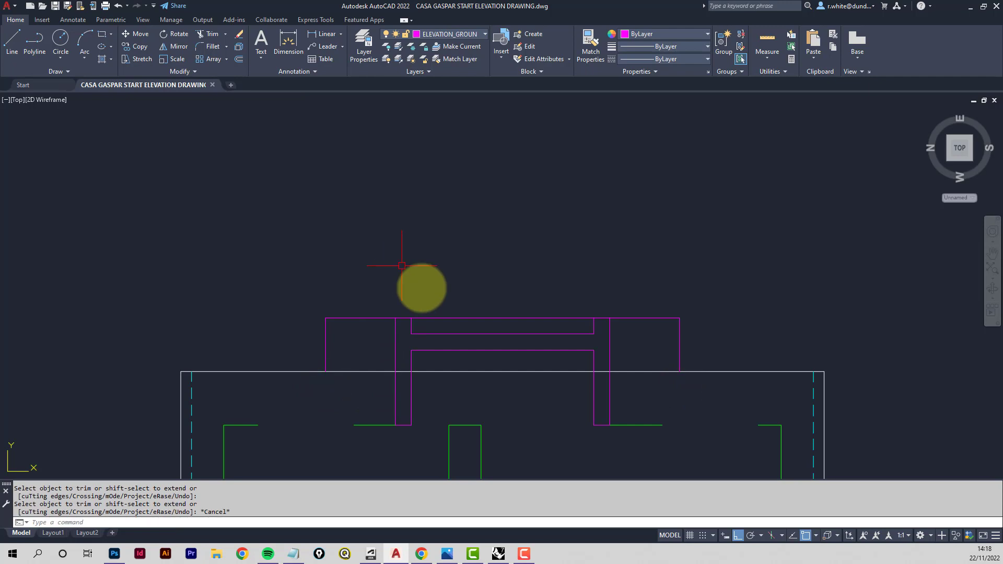
Delete the leftover section wall and roof lines inside the raised volume, plus the four short horizontal segments at their base
middle_click_drag(388, 397, 305, 373)
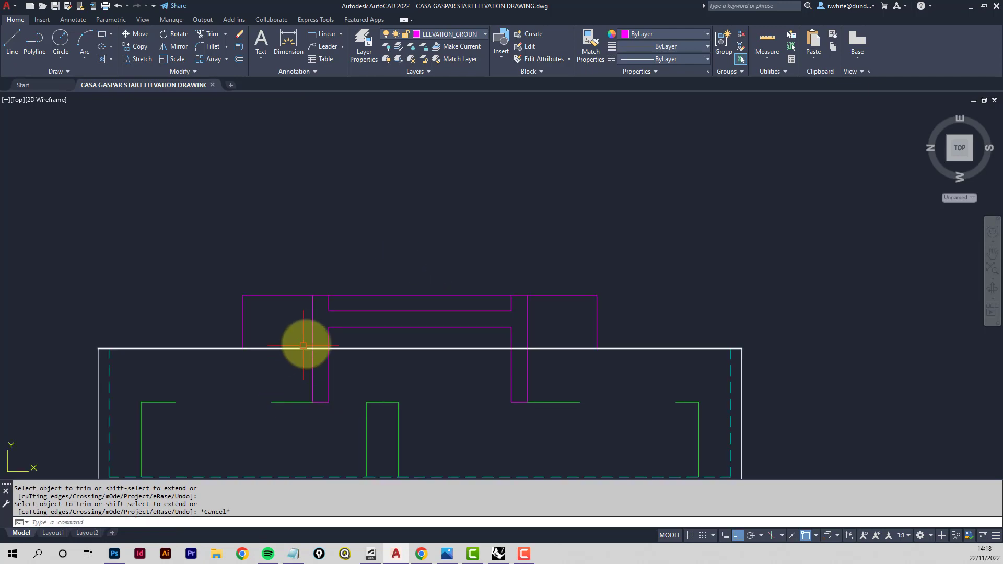
left_click(538, 304)
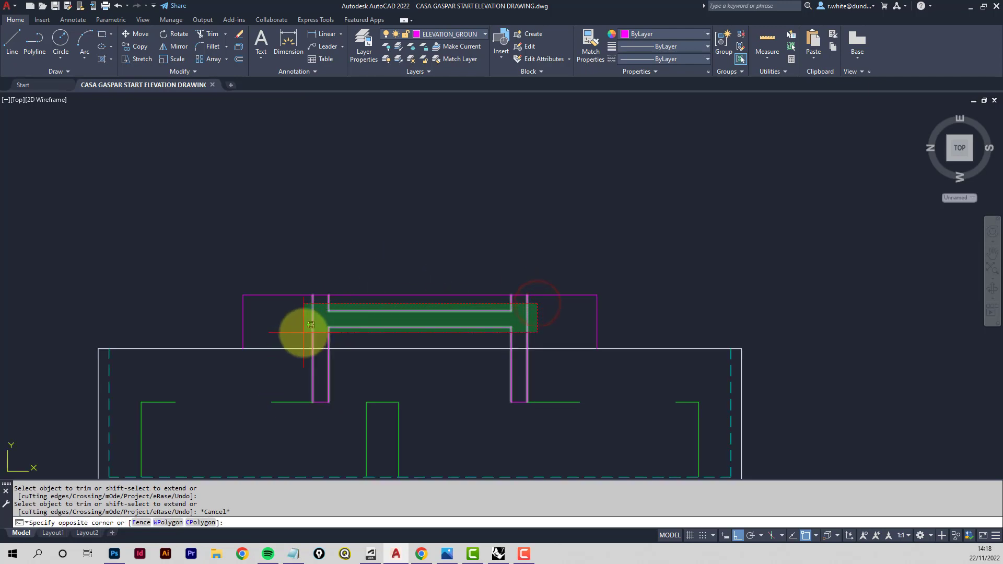
left_click(311, 325)
key("Delete")
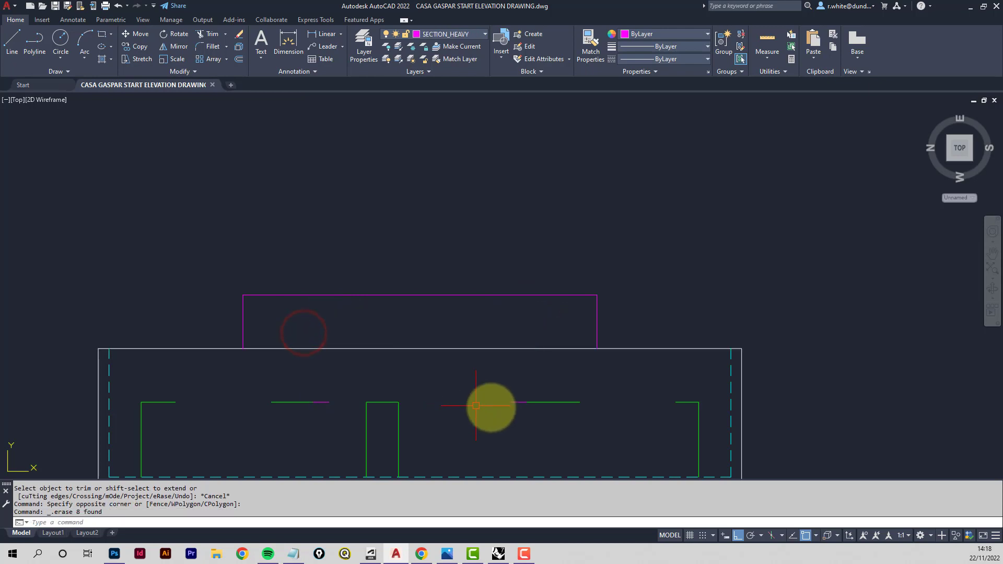
left_click(521, 402)
left_click(322, 402)
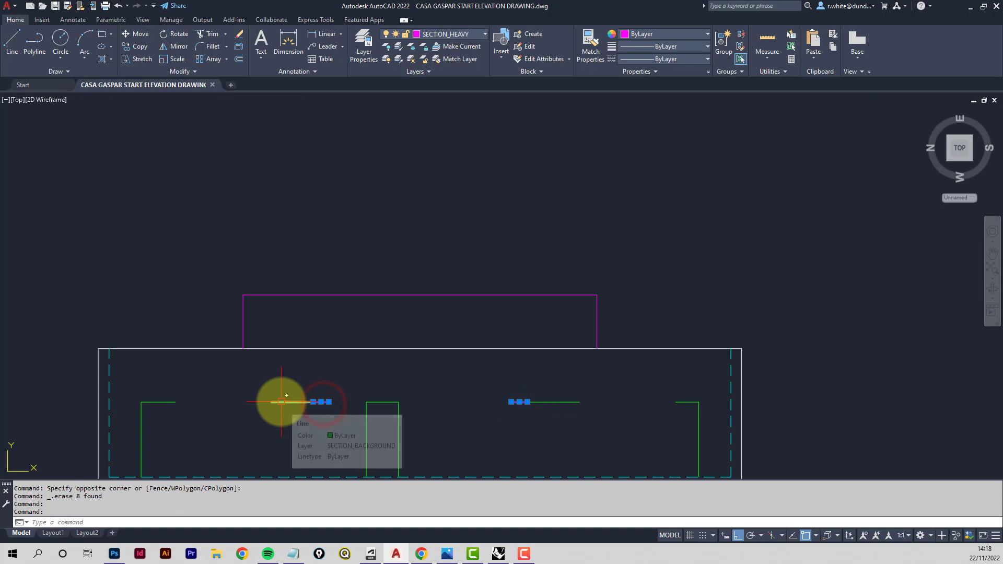
left_click(282, 403)
key("Delete")
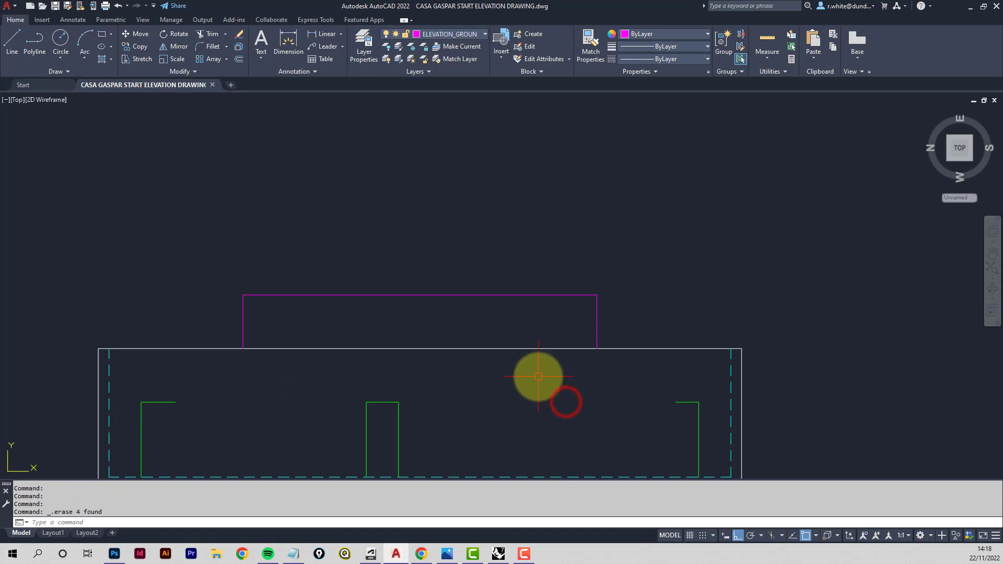
Put the three lines outlining the raised volume on the ELEVATION_THIN layer
scroll(524, 378, "down", 4)
scroll(439, 354, "up", 2)
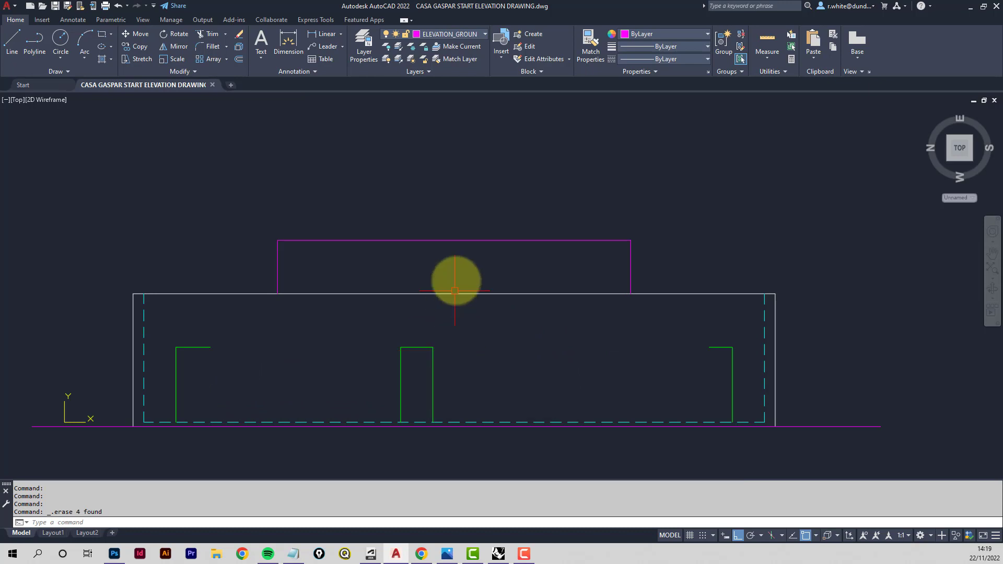
left_click(650, 222)
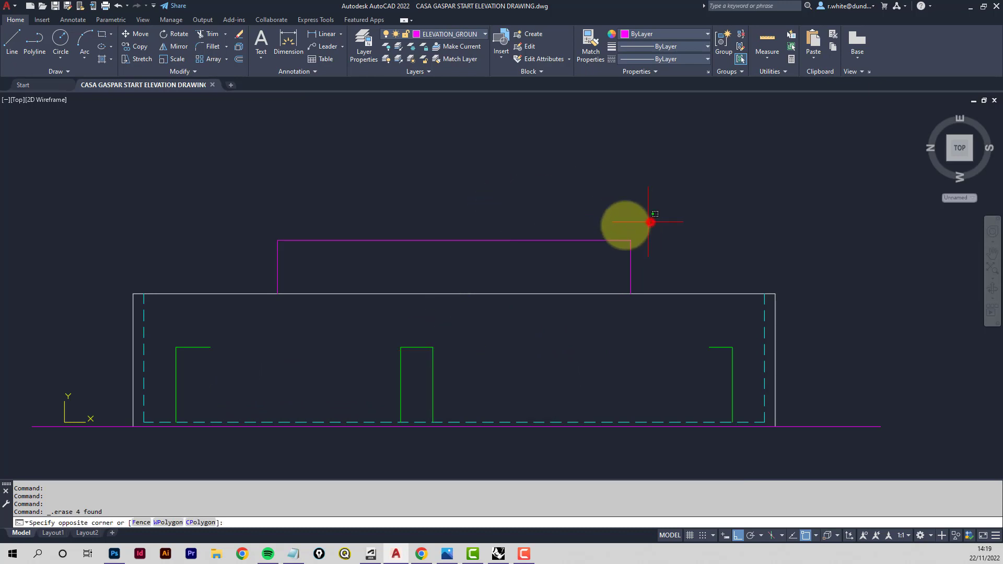
left_click(215, 257)
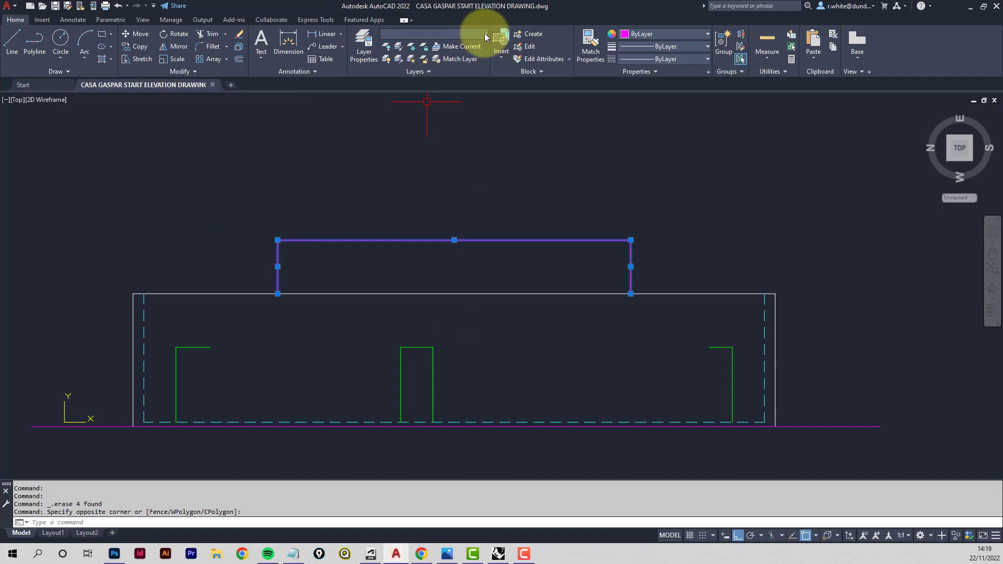
left_click(484, 35)
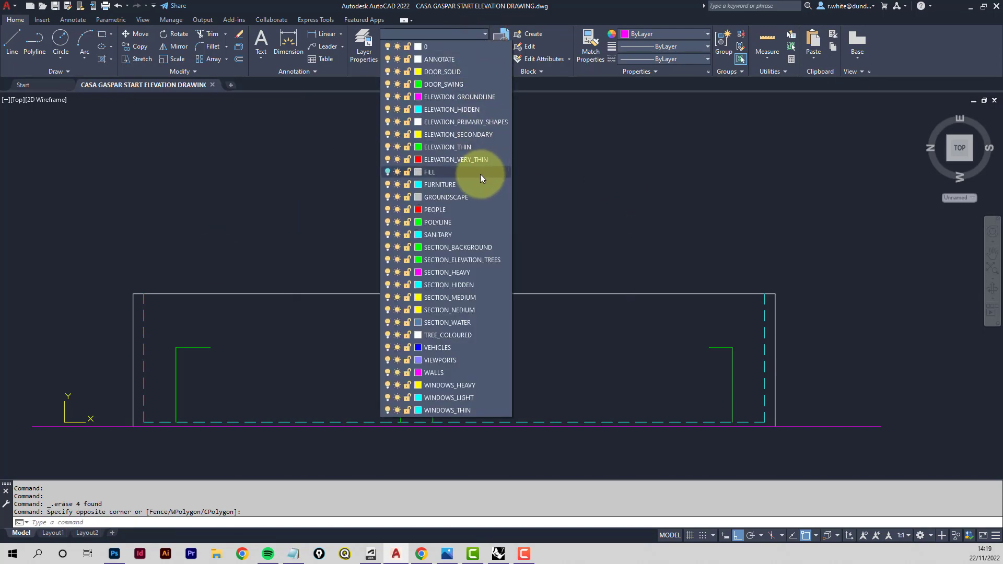
left_click(467, 147)
key("Escape")
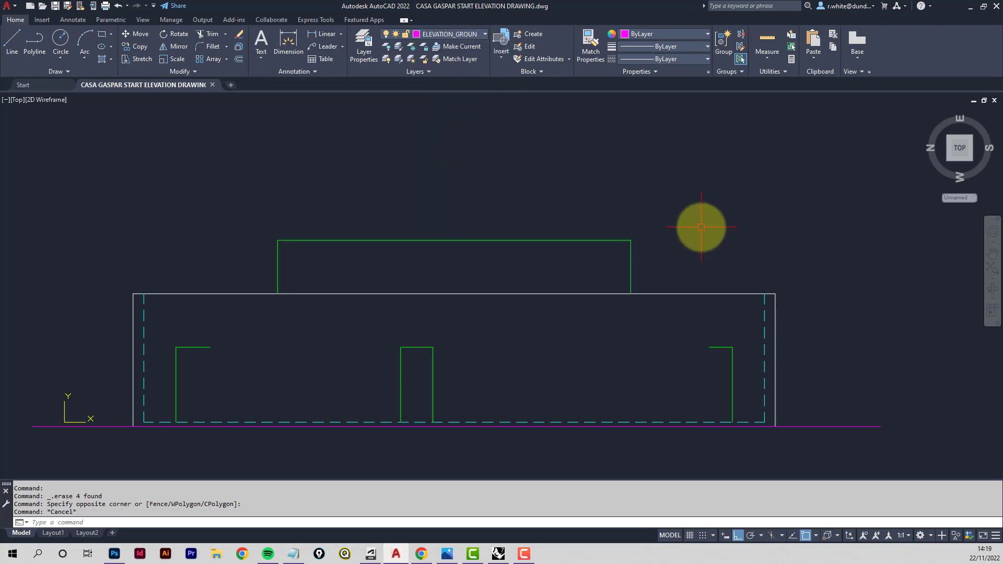
Make ELEVATION_SECONDARY the current layer for projecting the front wall openings from the plan
scroll(418, 284, "down", 2)
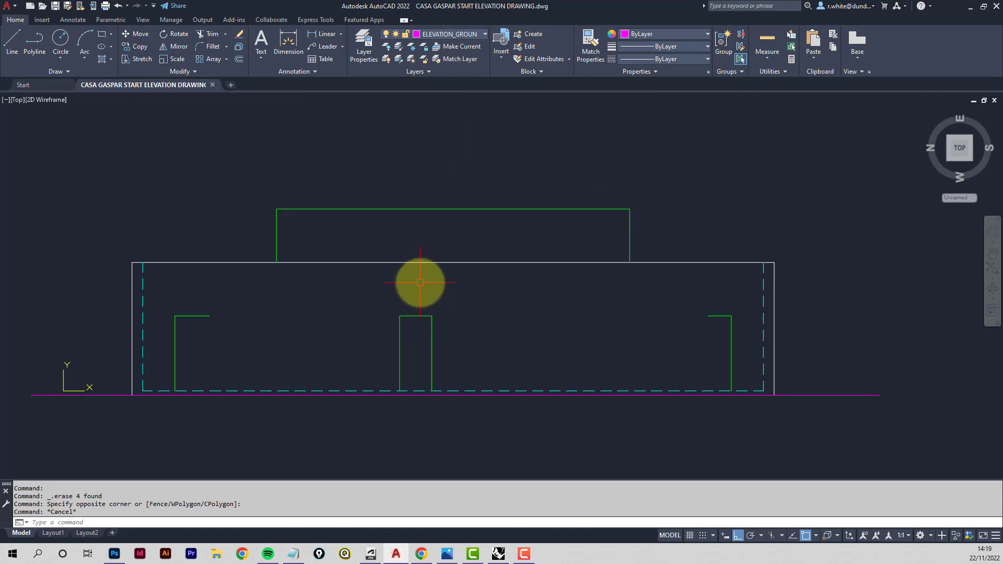
middle_click_drag(415, 257, 428, 323)
scroll(408, 273, "down", 2)
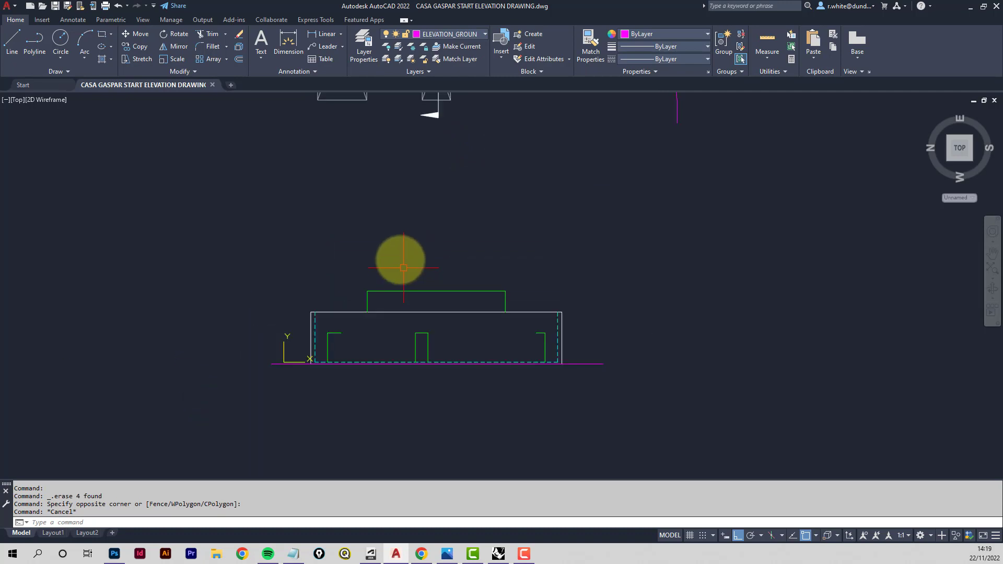
middle_click_drag(391, 234, 384, 306)
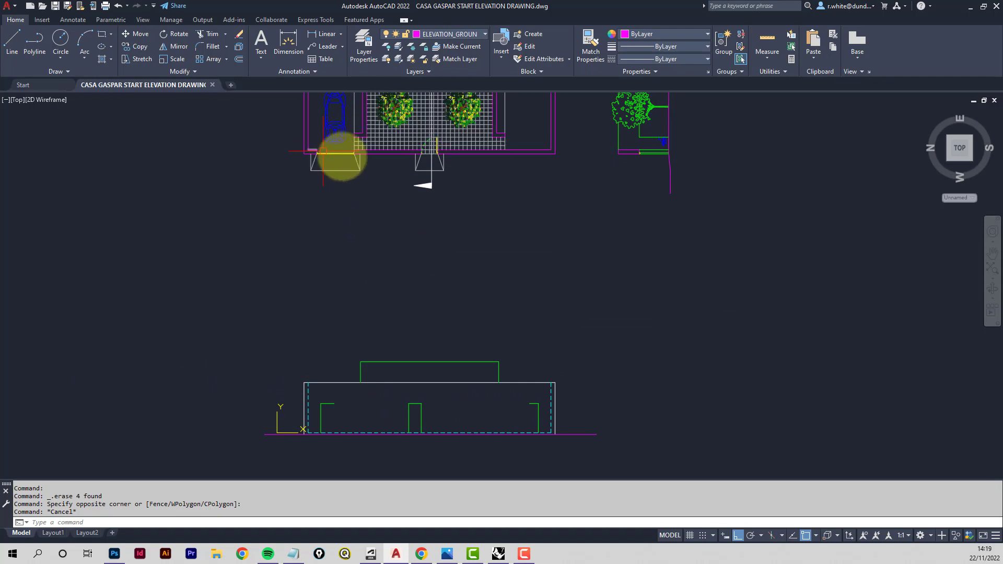
scroll(395, 158, "up", 3)
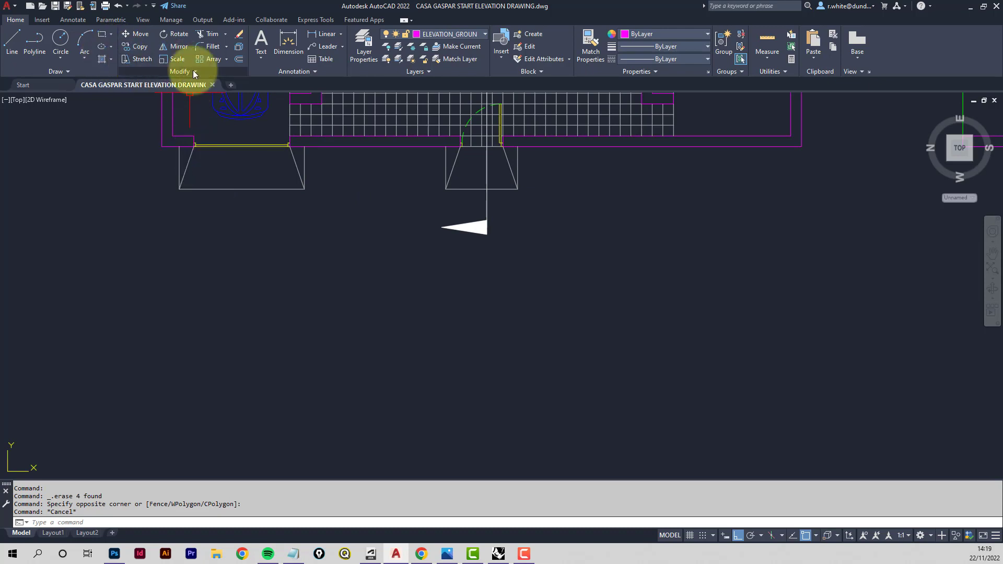
left_click(11, 41)
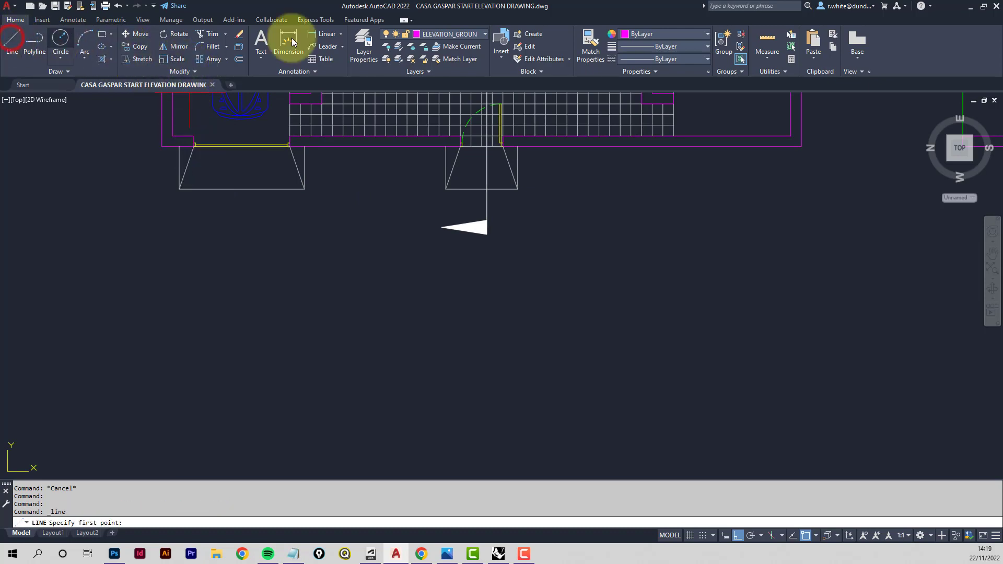
key("Escape")
left_click(481, 35)
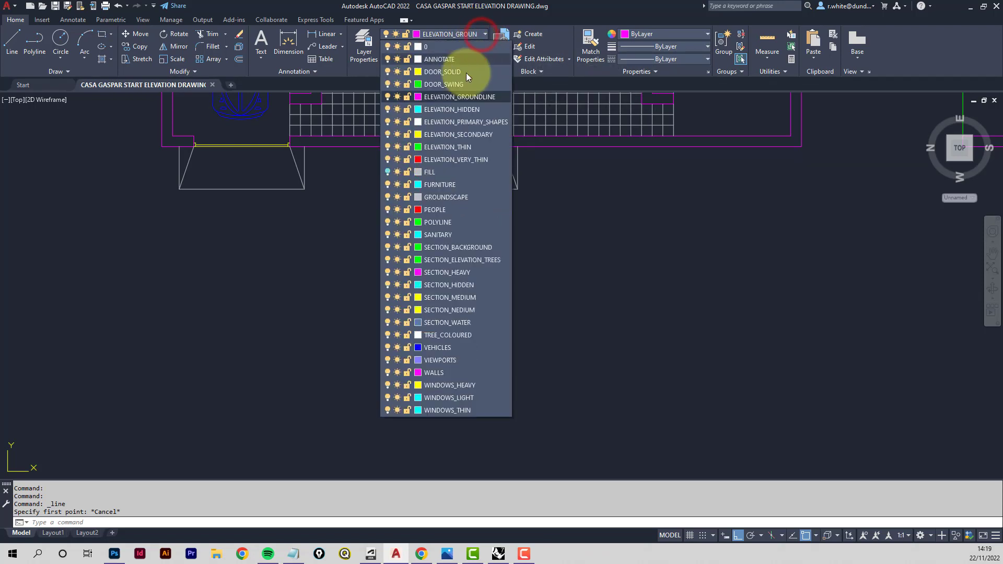
left_click(441, 135)
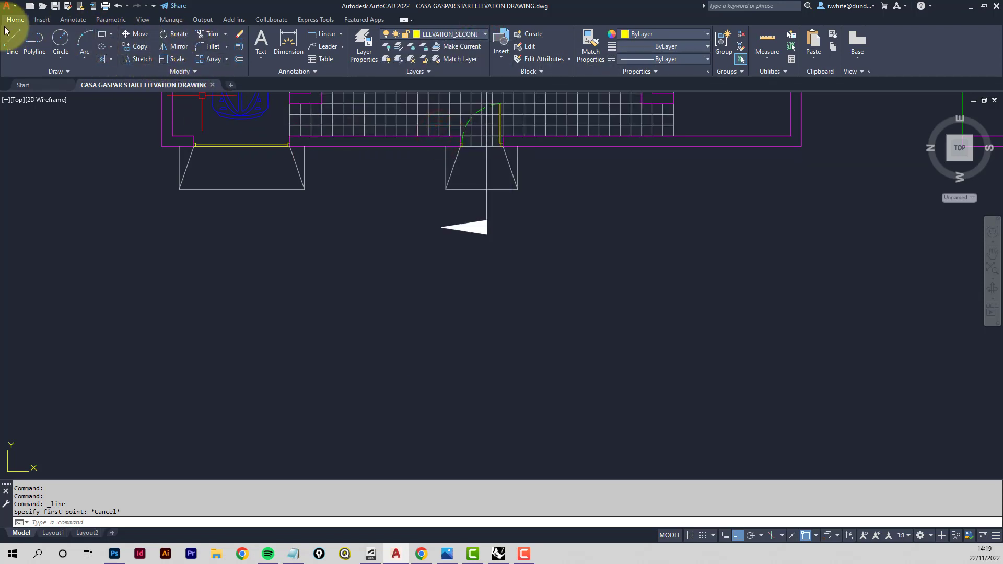
Draw a vertical line from the left edge of the plan's garage door down to the elevation's dashed base line
left_click(195, 145)
scroll(231, 391, "down", 2)
middle_click_drag(231, 391, 223, 236)
mouse_move(224, 481)
middle_mouse_down()
mouse_move(224, 425)
mouse_move(202, 414)
middle_mouse_up()
scroll(179, 413, "up", 2)
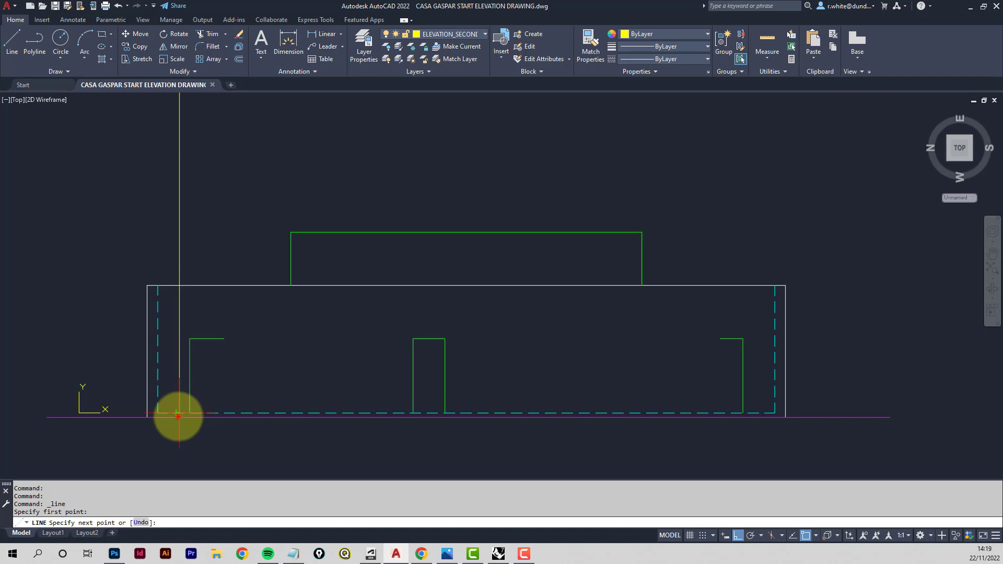
left_click(178, 416)
Draw a vertical line from the right edge of the plan's garage door down to the elevation's dashed base line
scroll(242, 324, "down", 4)
middle_click_drag(264, 162, 264, 287)
scroll(265, 285, "up", 2)
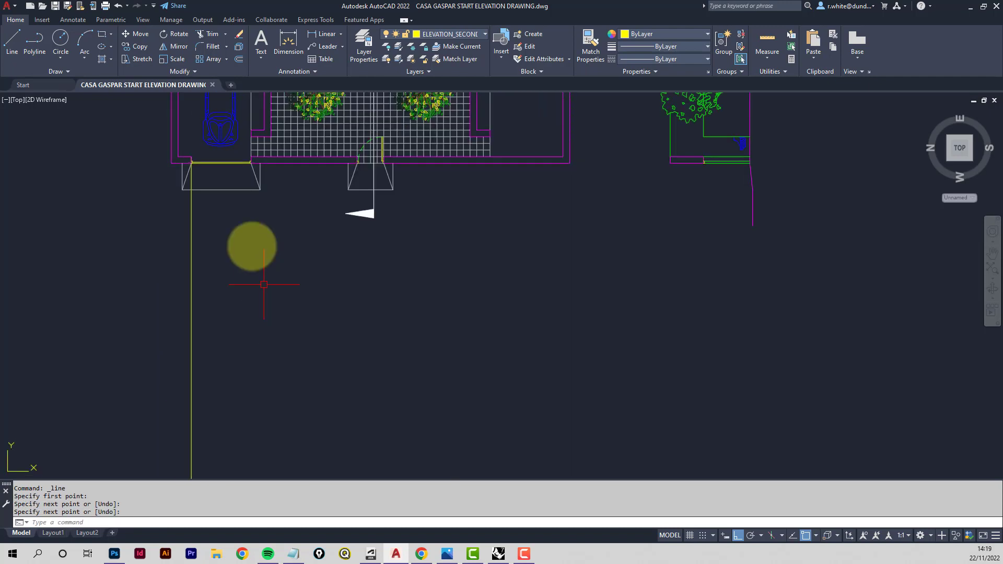
scroll(250, 155, "up", 4)
key("space")
left_click(251, 162)
scroll(242, 352, "down", 3)
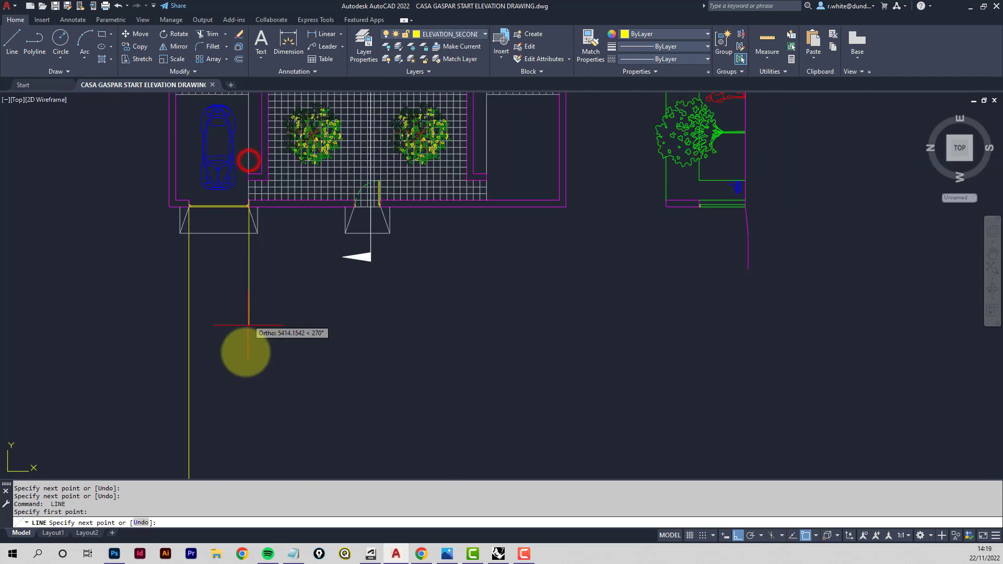
middle_click_drag(242, 352, 269, 233)
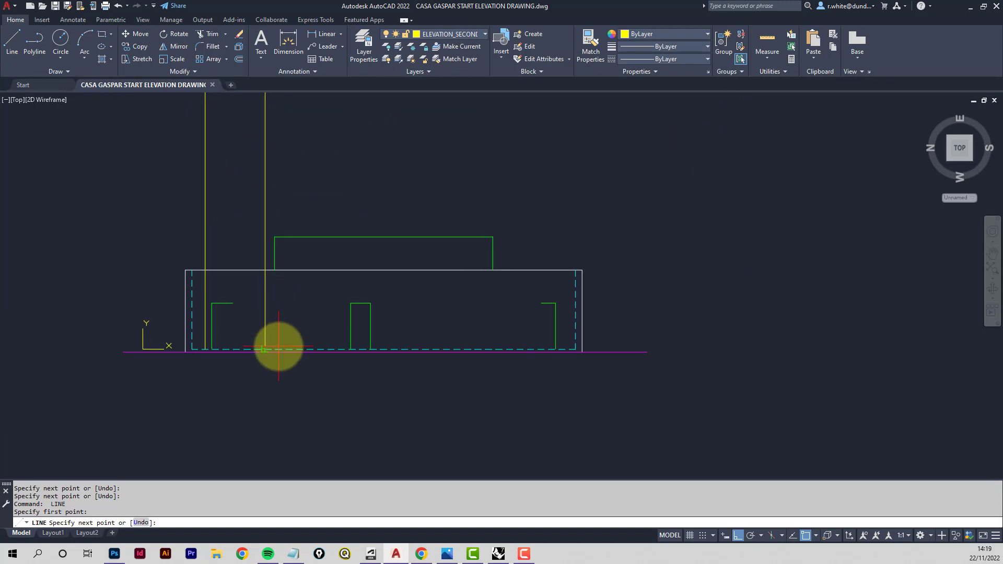
left_click(279, 347)
key("space")
Draw a vertical line from the left jamb of the plan's entrance door down to the elevation's dashed base line
scroll(367, 220, "down", 3)
middle_click_drag(368, 220, 312, 285)
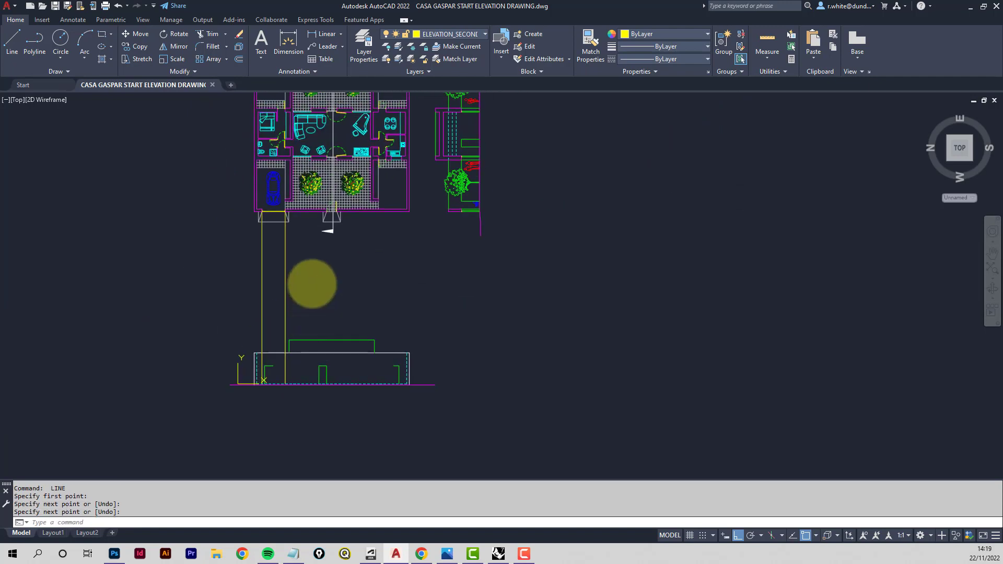
scroll(333, 202, "up", 4)
scroll(320, 220, "up", 6)
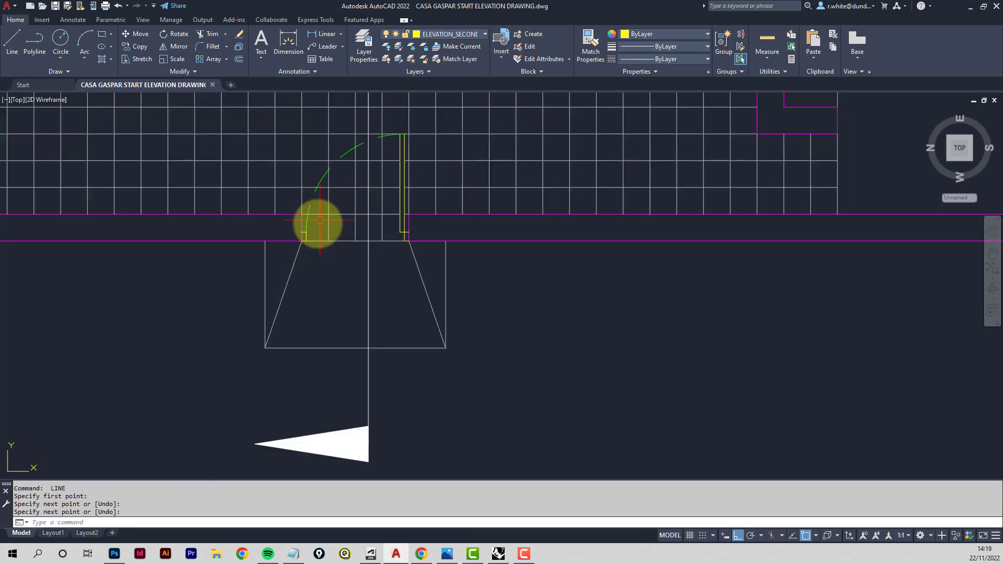
left_click(295, 241)
scroll(311, 194, "down", 4)
scroll(321, 363, "up", 2)
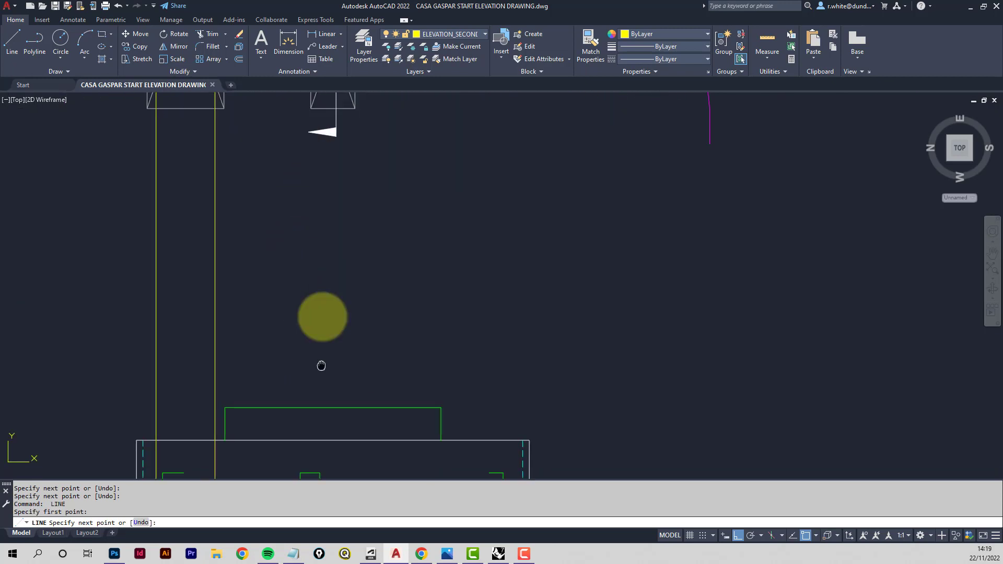
middle_click_drag(320, 363, 339, 370)
scroll(343, 371, "up", 6)
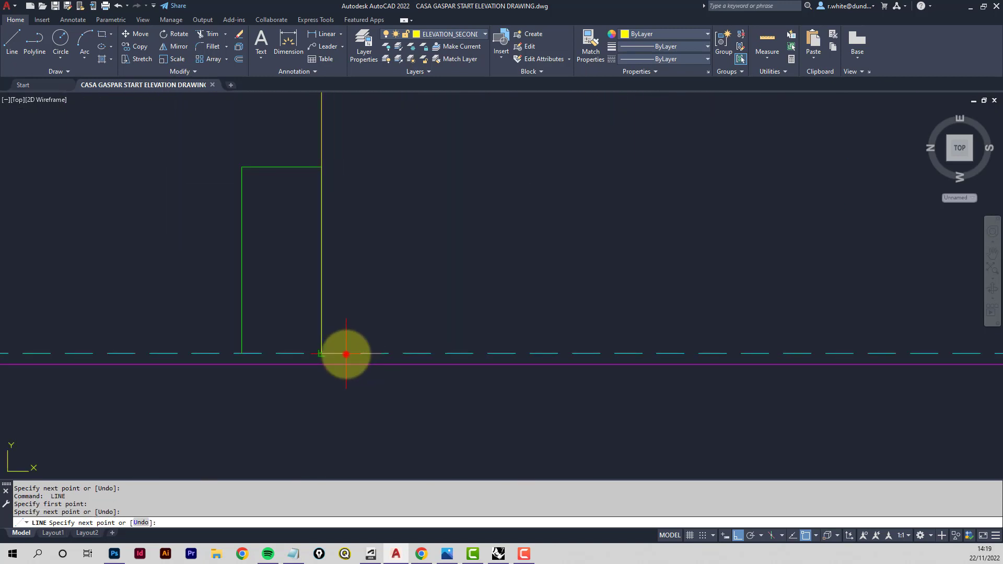
right_click(346, 355)
Delete the three green lines of the narrow section opening beside the projected entrance jamb
scroll(361, 277, "down", 4)
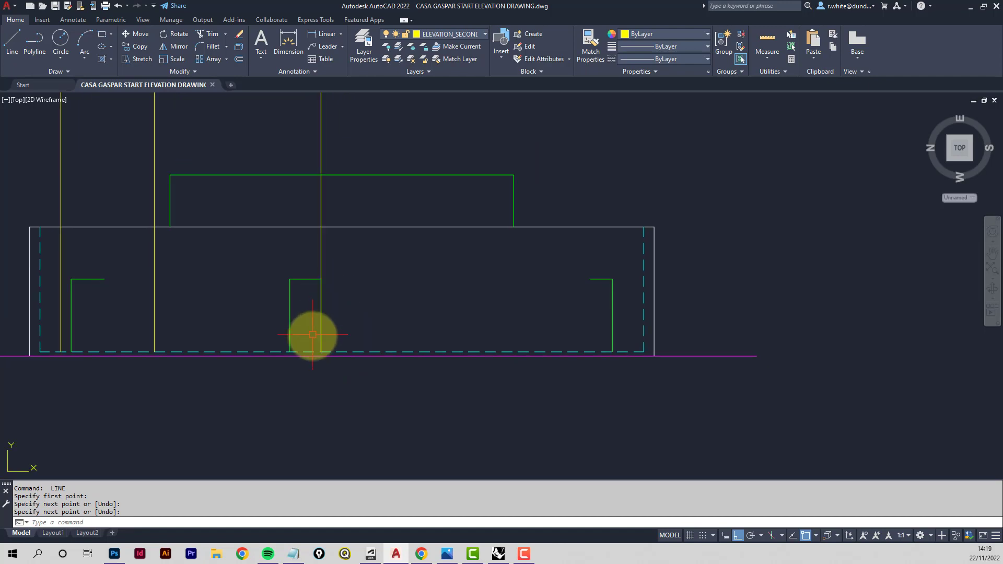
scroll(313, 335, "up", 2)
key("Escape")
key("Escape")
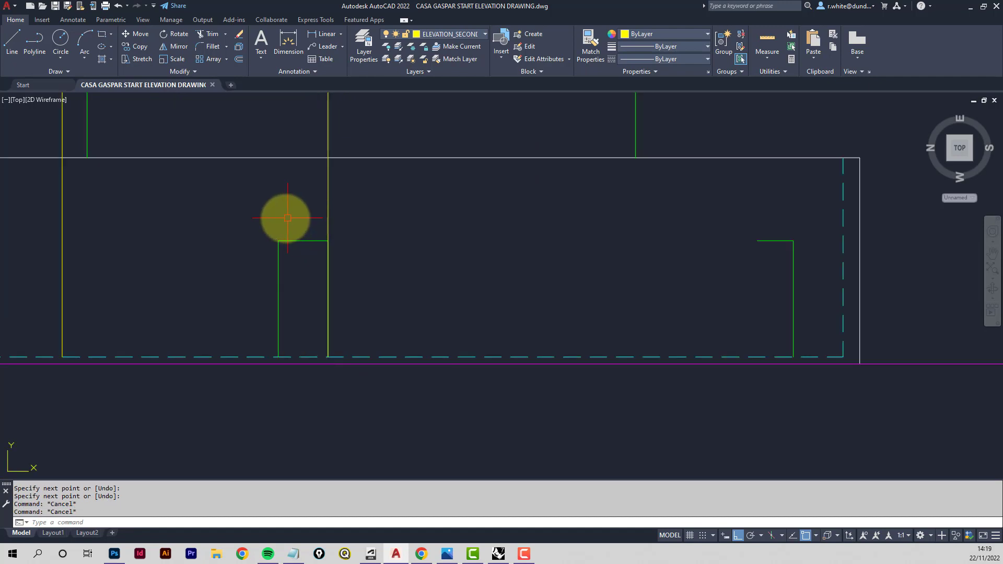
left_click(255, 224)
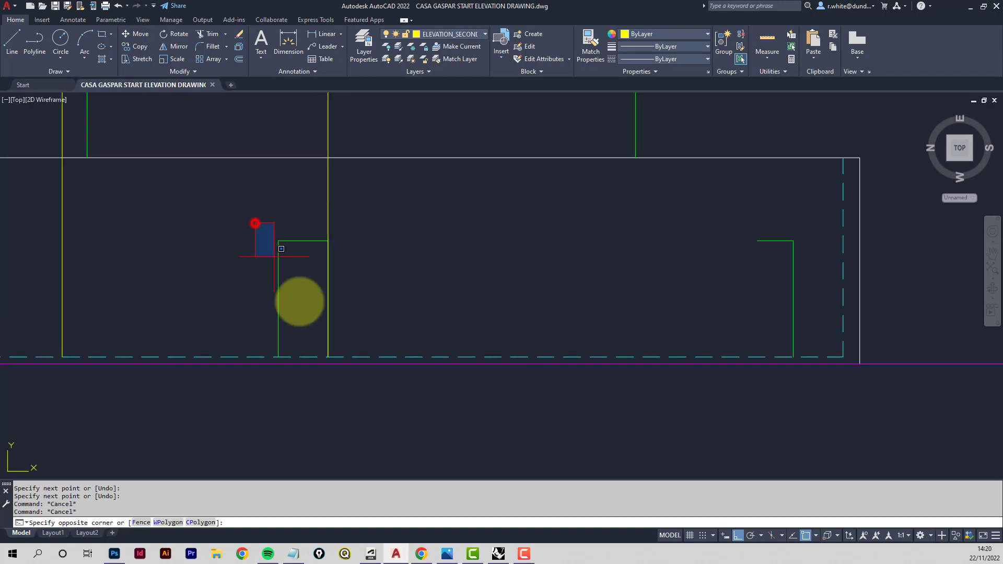
left_click(343, 379)
key("Delete")
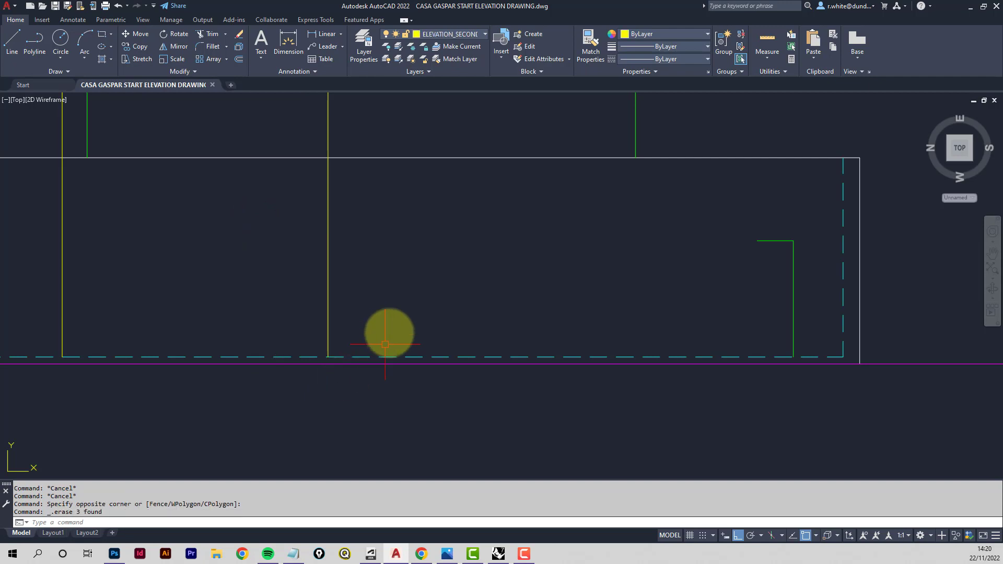
Draw a vertical line from the right jamb of the plan's entrance door down to the elevation's dashed base line
scroll(385, 344, "down", 3)
scroll(390, 209, "down", 2)
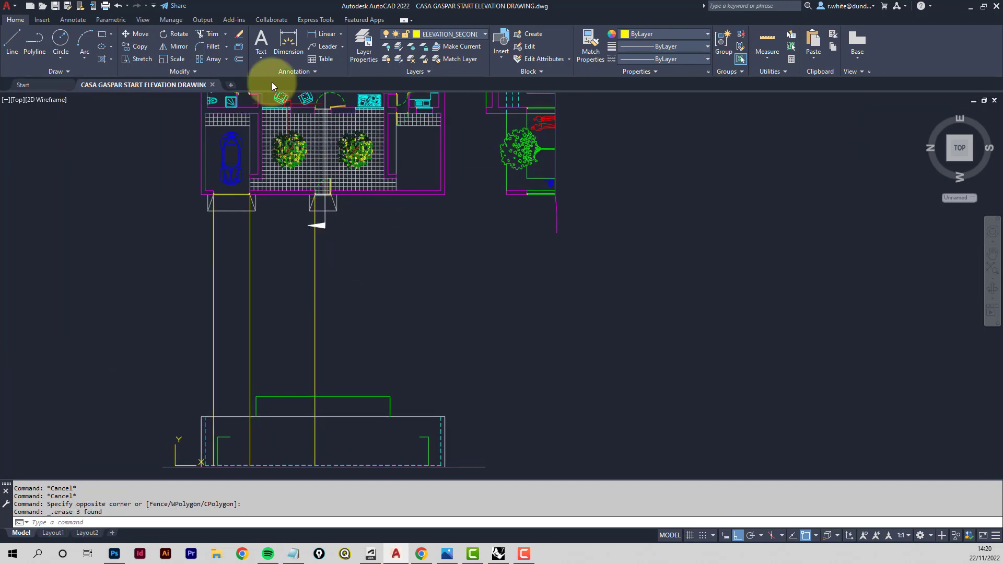
left_click(10, 41)
scroll(356, 193, "up", 5)
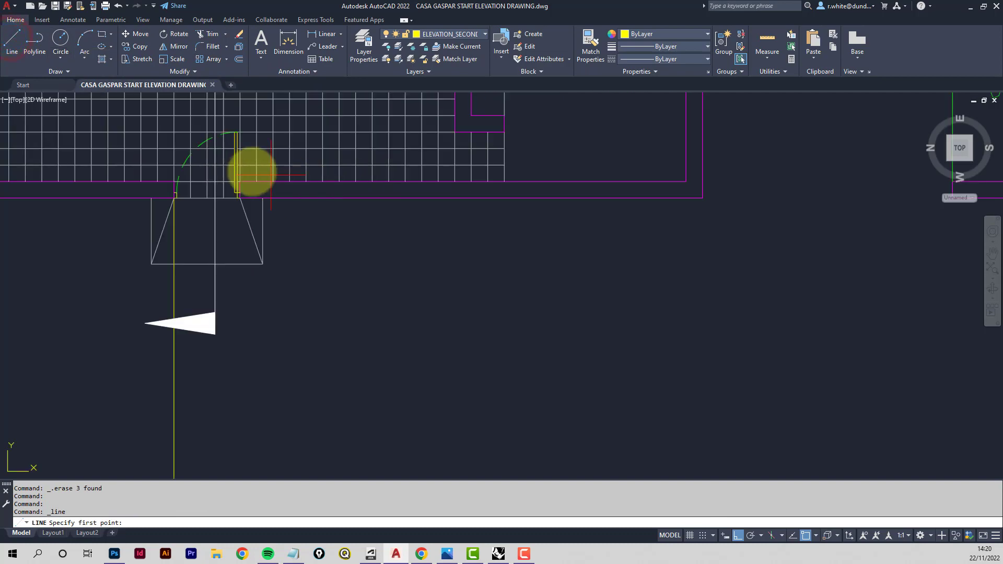
left_click(240, 182)
scroll(256, 340, "down", 3)
scroll(277, 356, "up", 4)
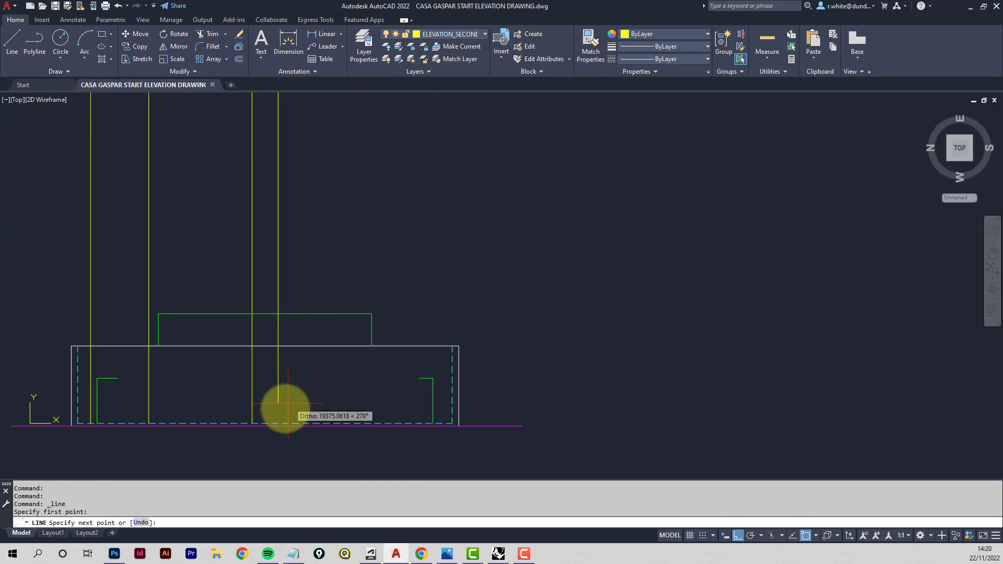
left_click(281, 421)
key("Return")
Fillet the right-hand green top line with both projected entrance verticals at radius 0 to form the entrance opening's top corners
scroll(298, 354, "up", 3)
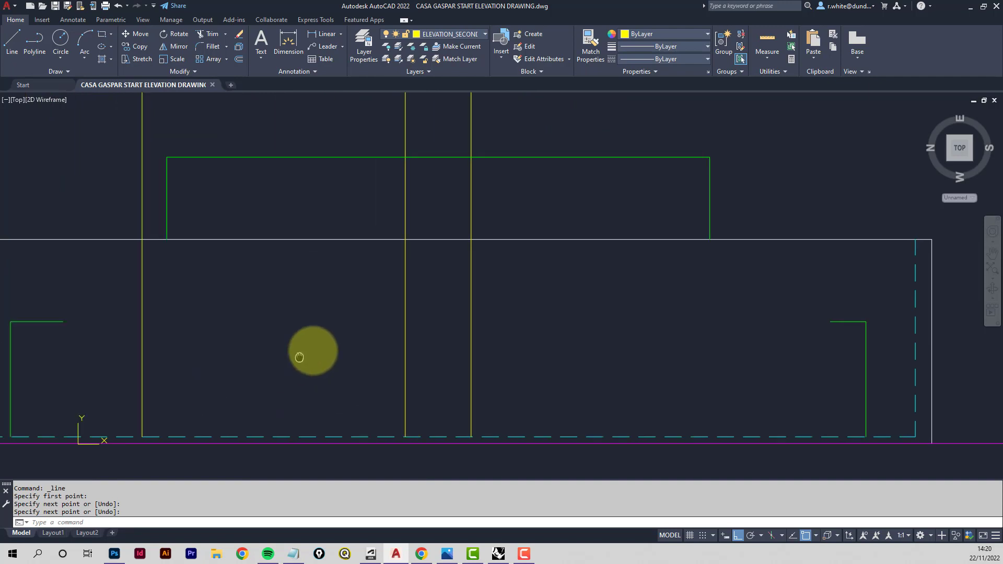
scroll(270, 346, "down", 1)
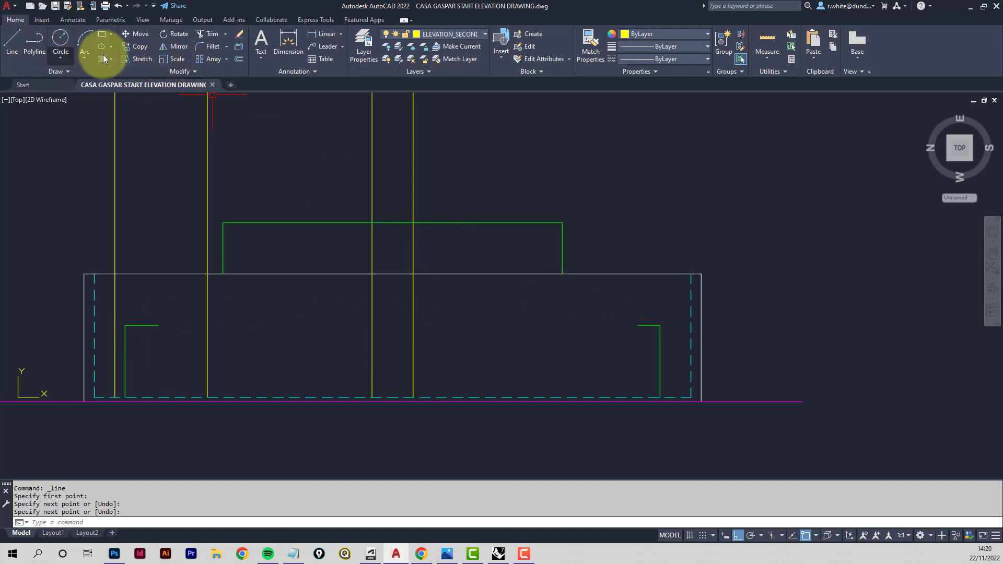
left_click(209, 47)
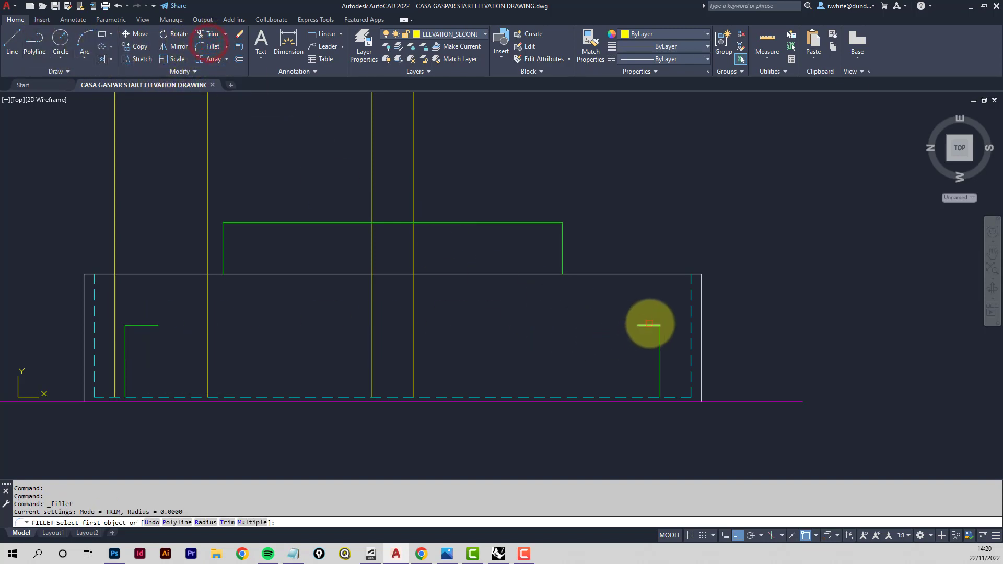
left_click(649, 326)
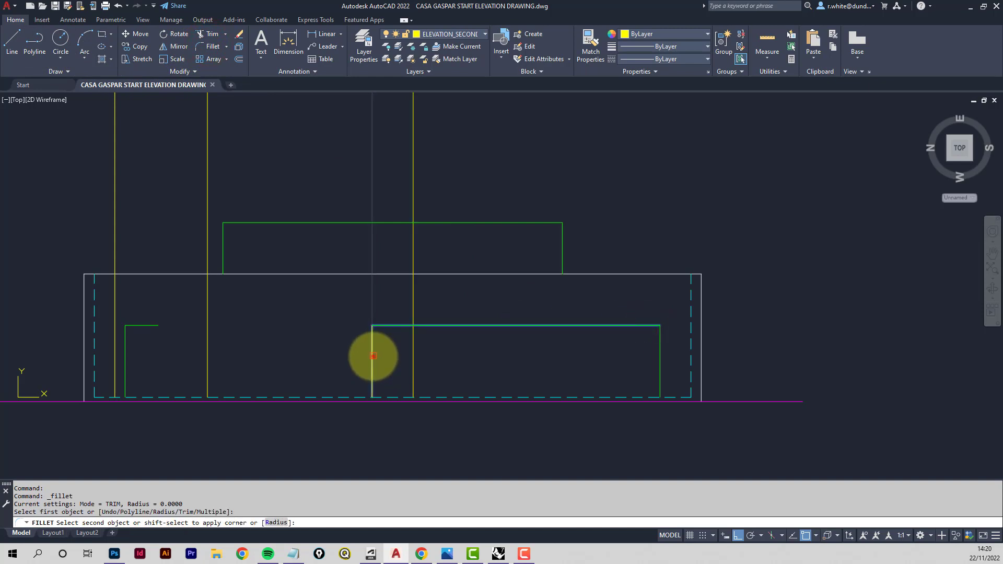
left_click(373, 355)
key("Return")
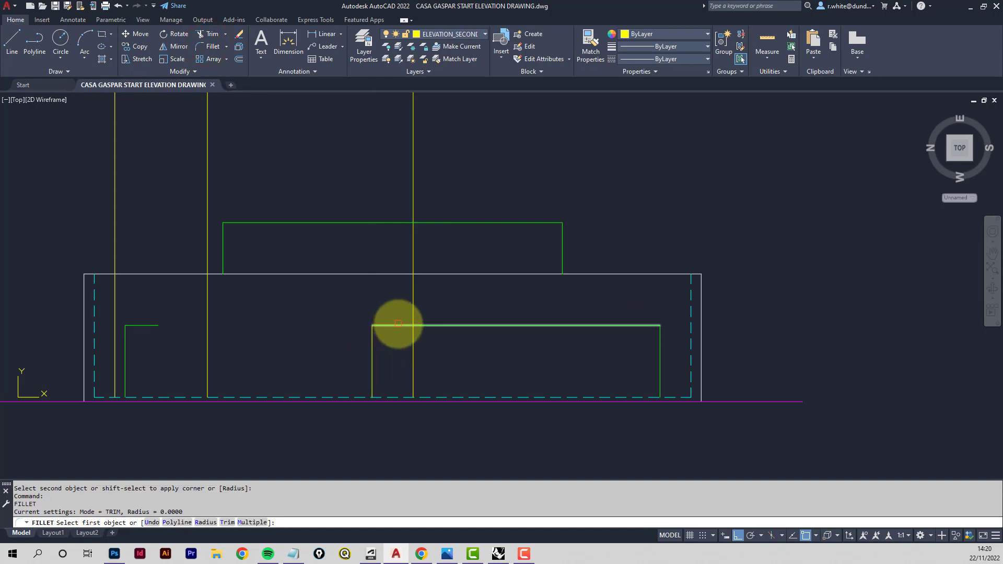
left_click(398, 325)
left_click(416, 348)
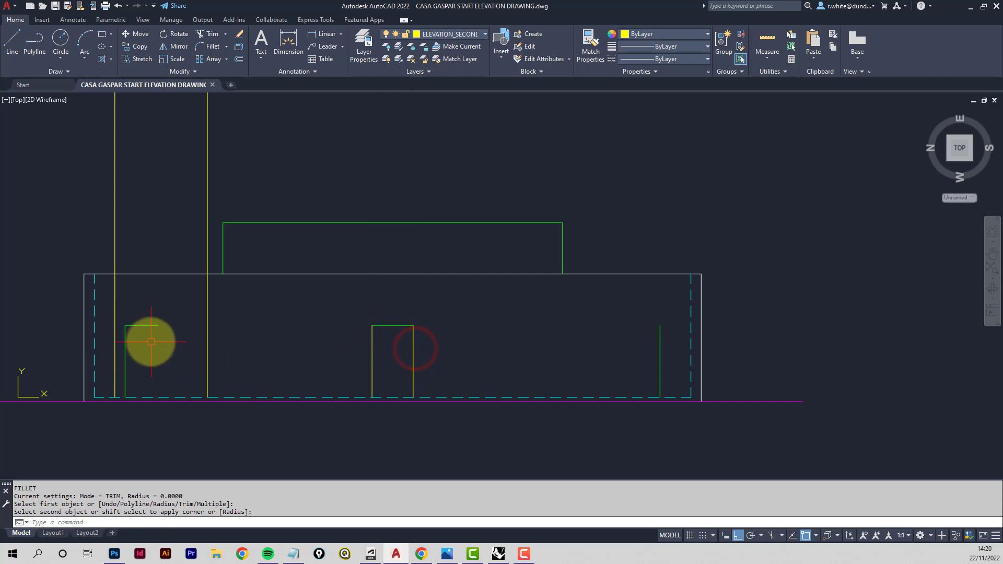
Fillet the left-hand green top line with both projected garage verticals to form the garage opening's top corners
key("Return")
left_click(148, 326)
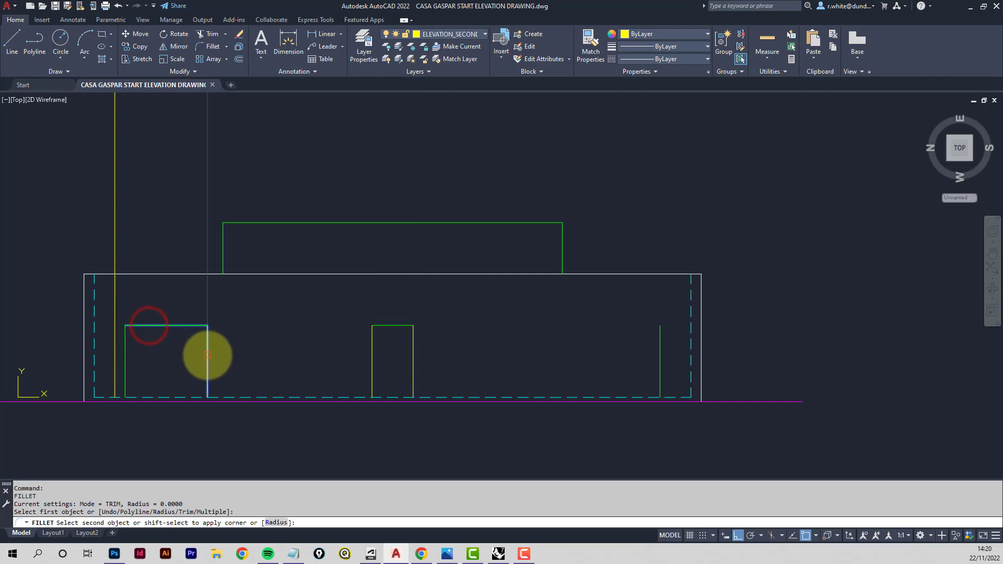
left_click(208, 356)
key("Return")
left_click(142, 324)
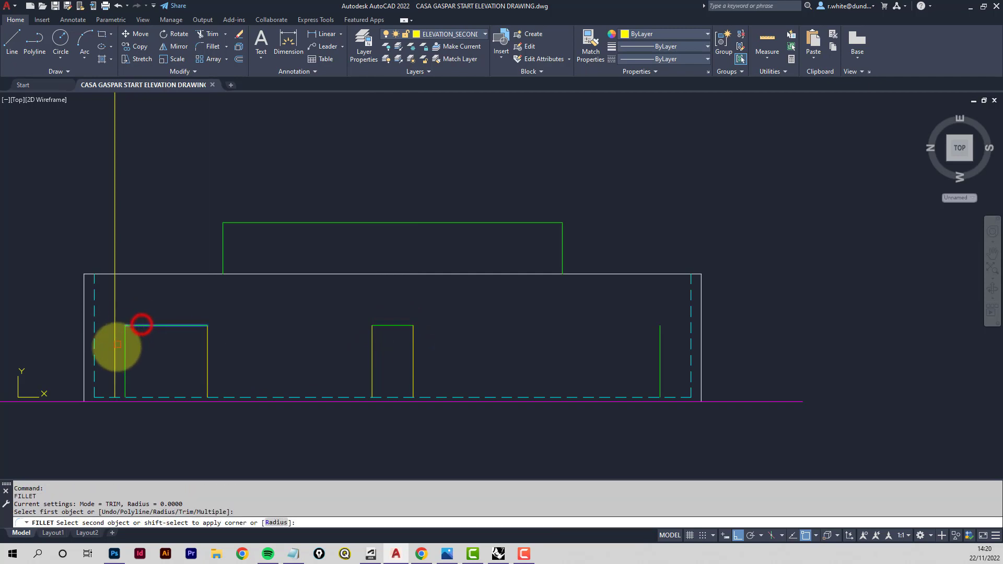
left_click(116, 347)
Delete the leftover section jamb line inside the garage opening and the stray green vertical near the right-hand wall
left_click(126, 353)
key("Delete")
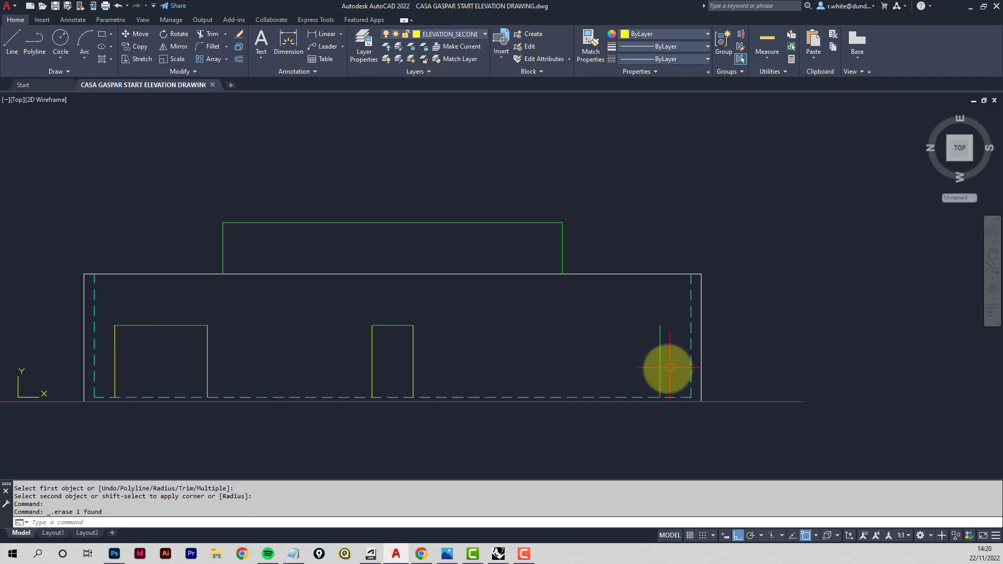
key("Delete")
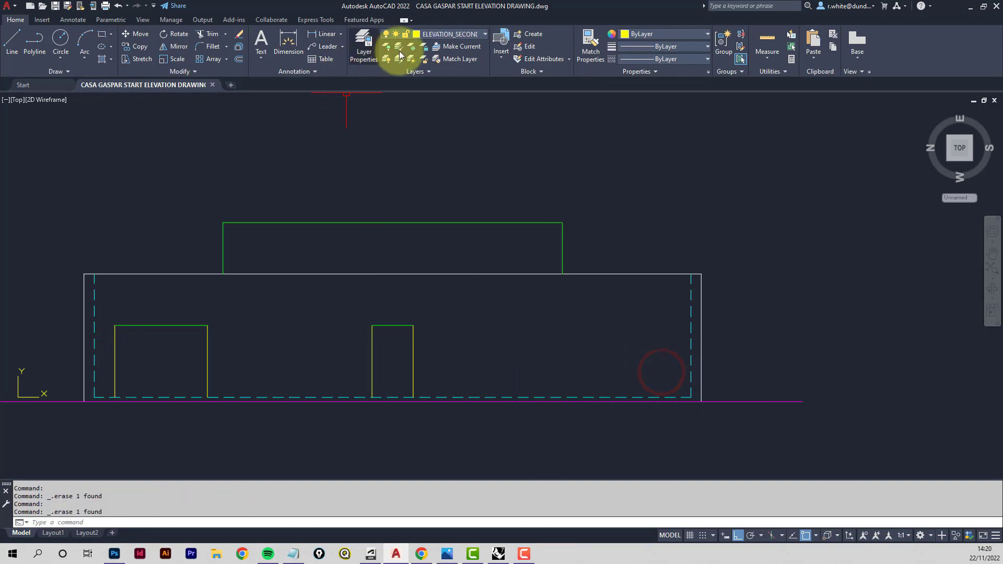
Move the top lines of the entrance and garage openings to the ELEVATION_SECONDARY layer
left_click(388, 326)
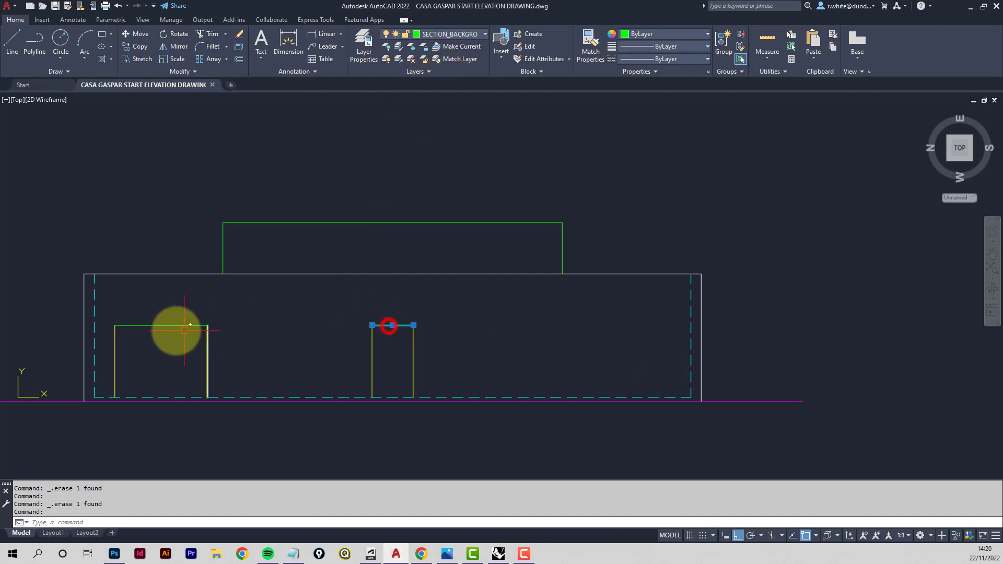
left_click(162, 325)
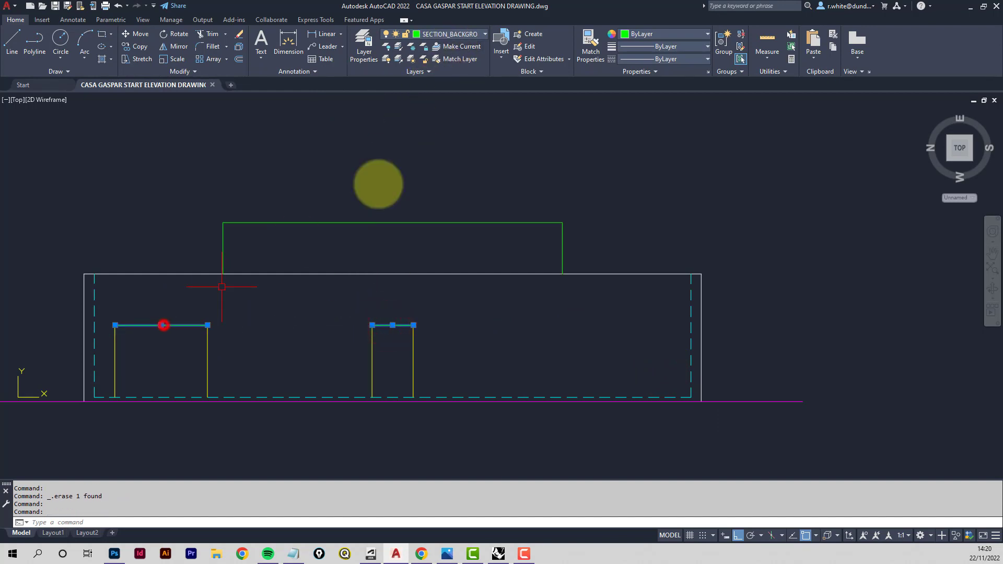
left_click(478, 36)
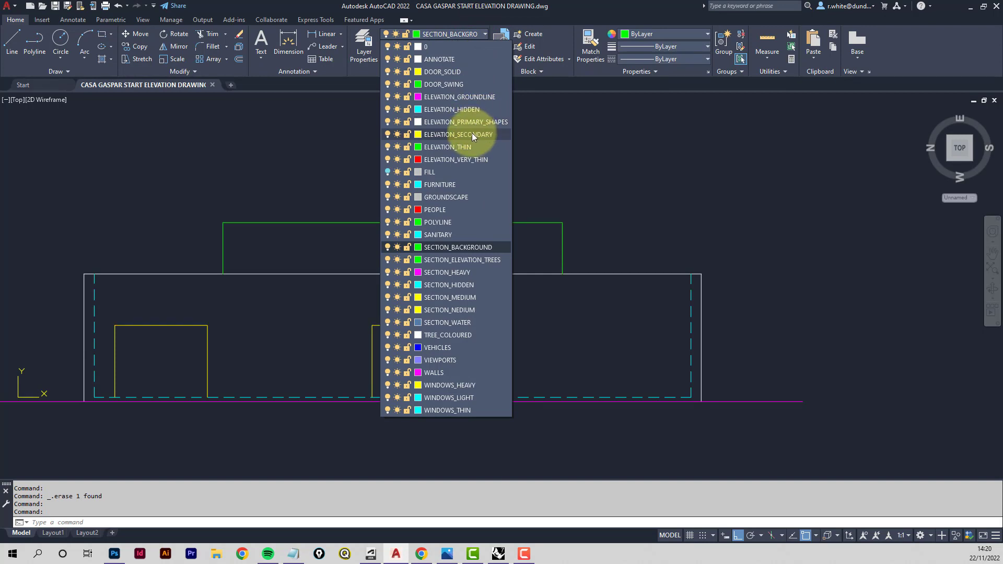
left_click(471, 135)
key("Escape")
key("Escape")
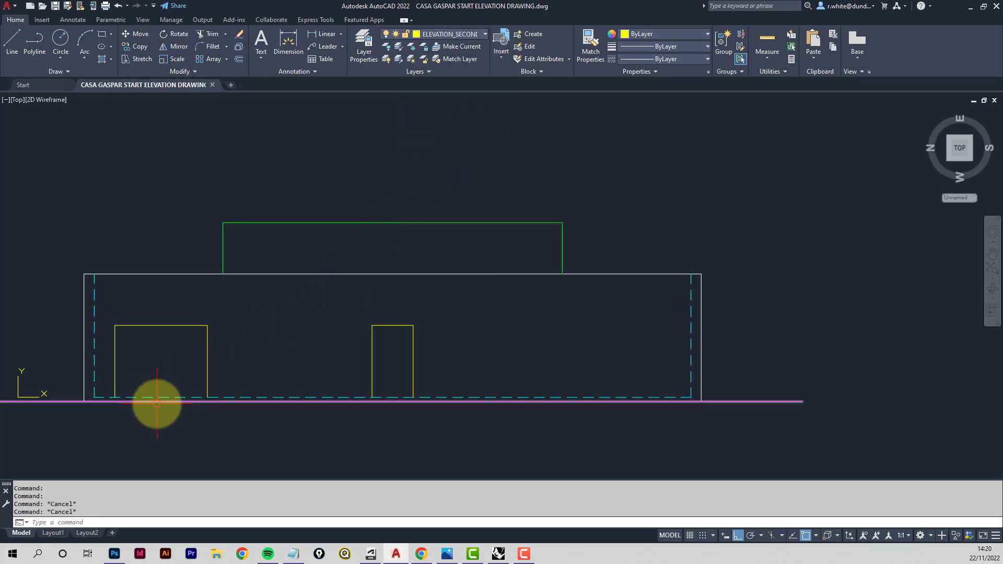
Trim the dashed base line out of the garage and entrance openings
scroll(157, 402, "up", 2)
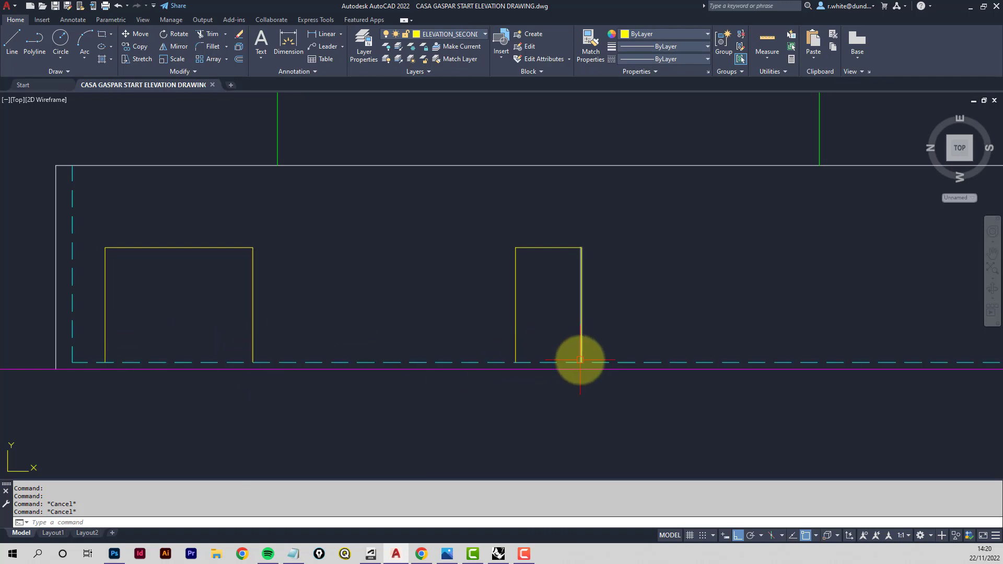
left_click(204, 33)
left_click(176, 361)
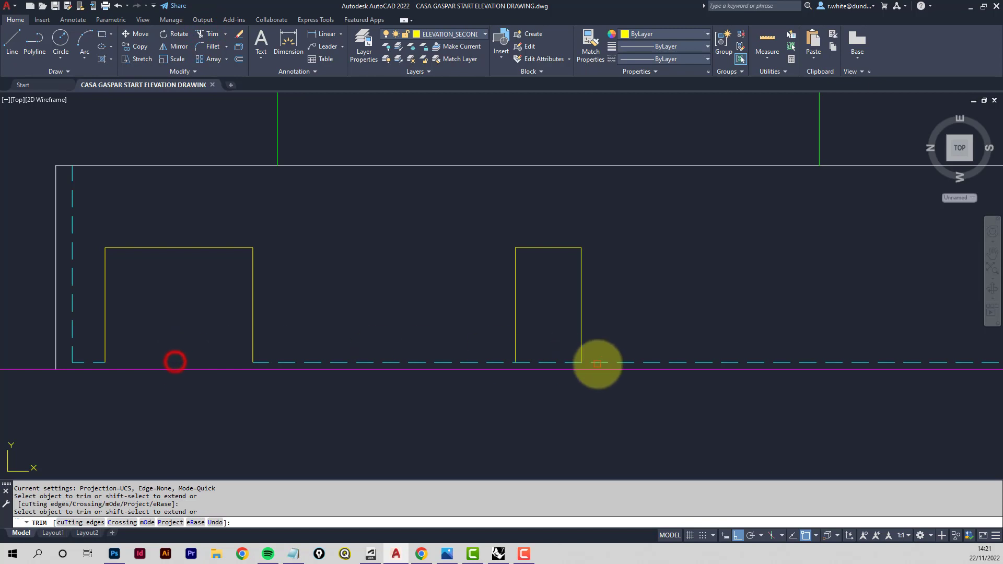
left_click(558, 362)
key("Return")
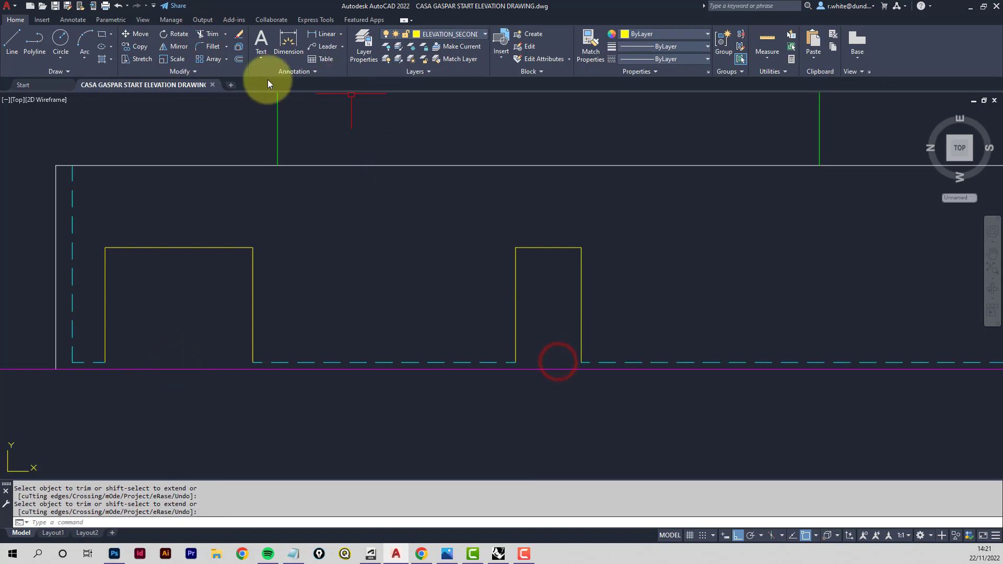
Draw solid base lines between the bottom jamb corners of the garage and entrance openings
left_click(12, 39)
left_click(101, 350)
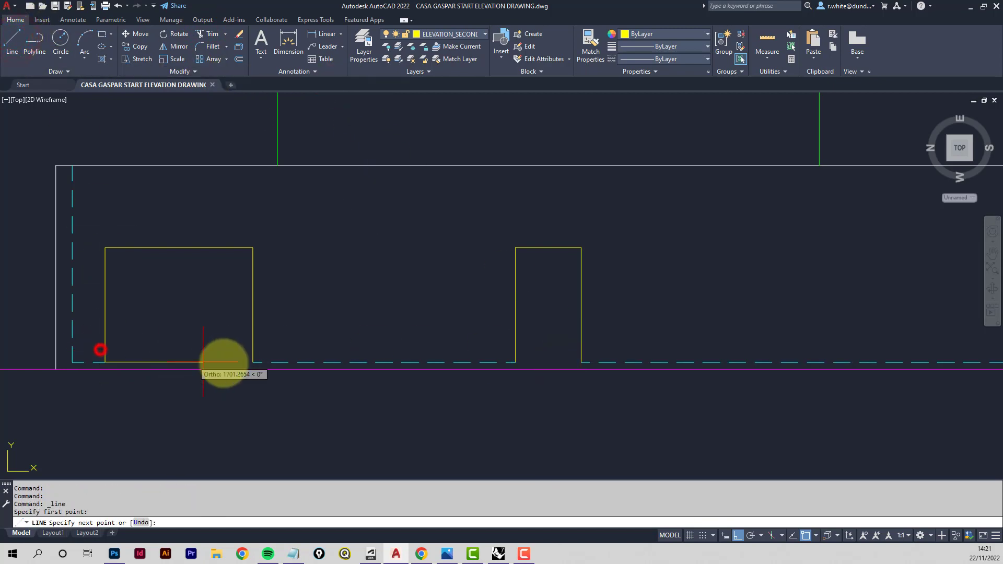
left_click(253, 362)
left_click(515, 362)
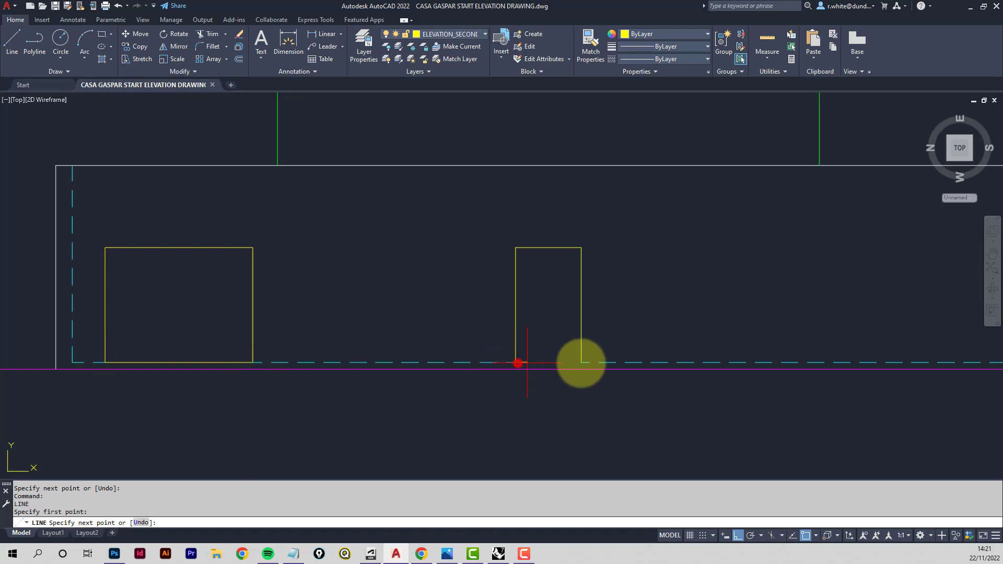
left_click(581, 361)
key("Return")
Project the garage ramp's outer left plan corner to the ground line and join it to the opening's bottom-left corner, keeping only the sloped line
scroll(475, 312, "down", 2)
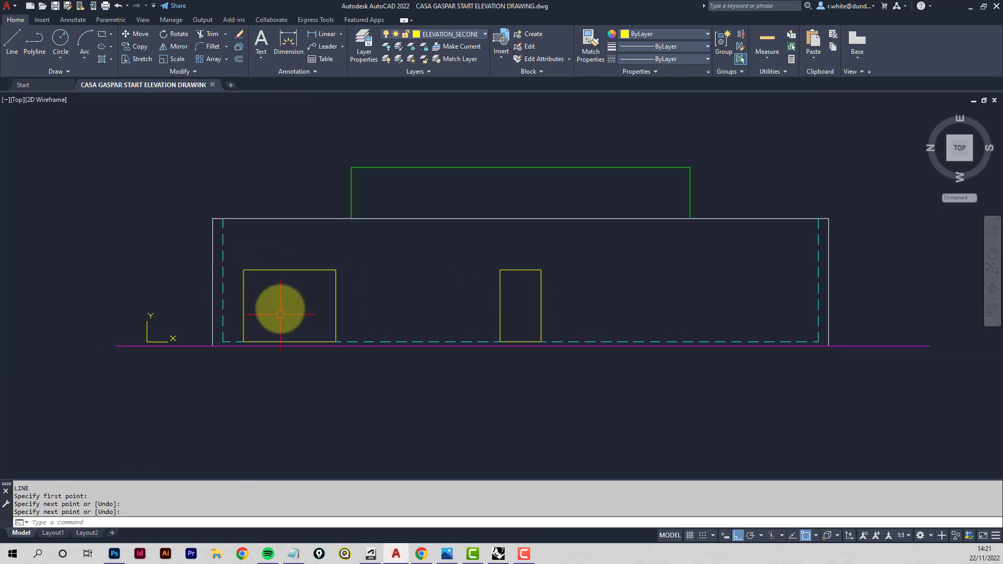
middle_click_drag(312, 176, 314, 293)
scroll(320, 224, "down", 2)
middle_click_drag(320, 213, 332, 319)
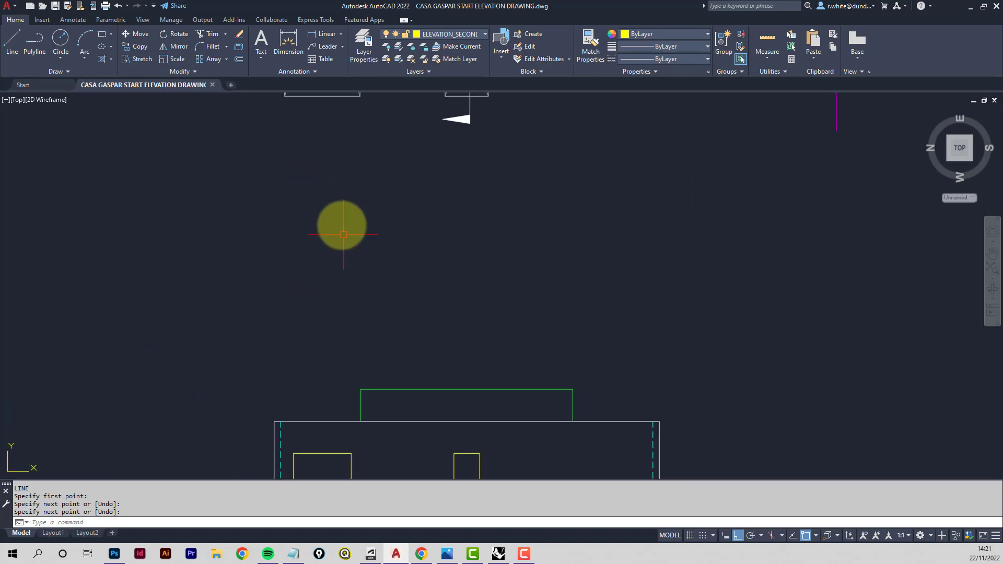
middle_click_drag(336, 251, 337, 346)
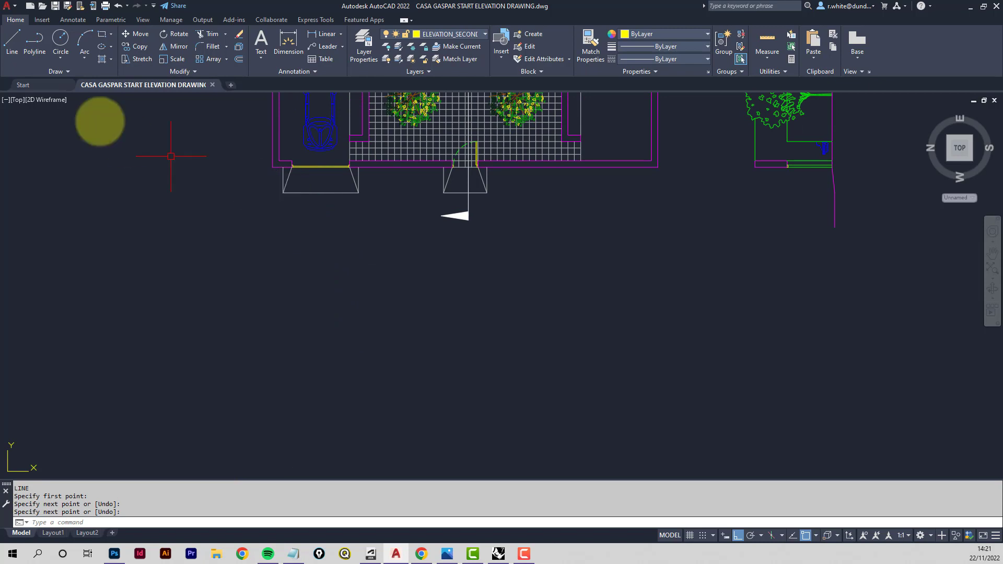
left_click(12, 44)
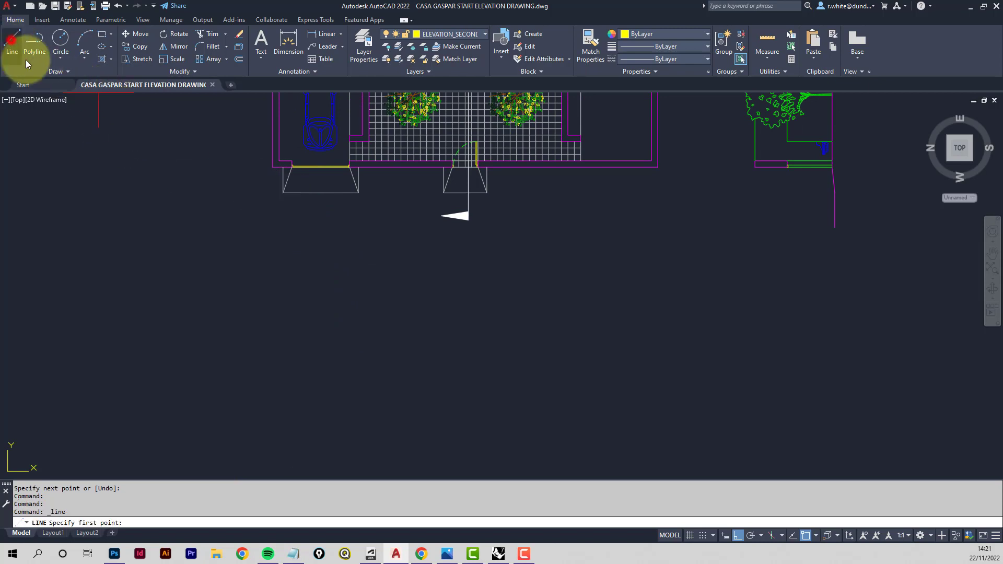
left_click(283, 192)
scroll(281, 237, "down", 2)
middle_click_drag(282, 301, 284, 199)
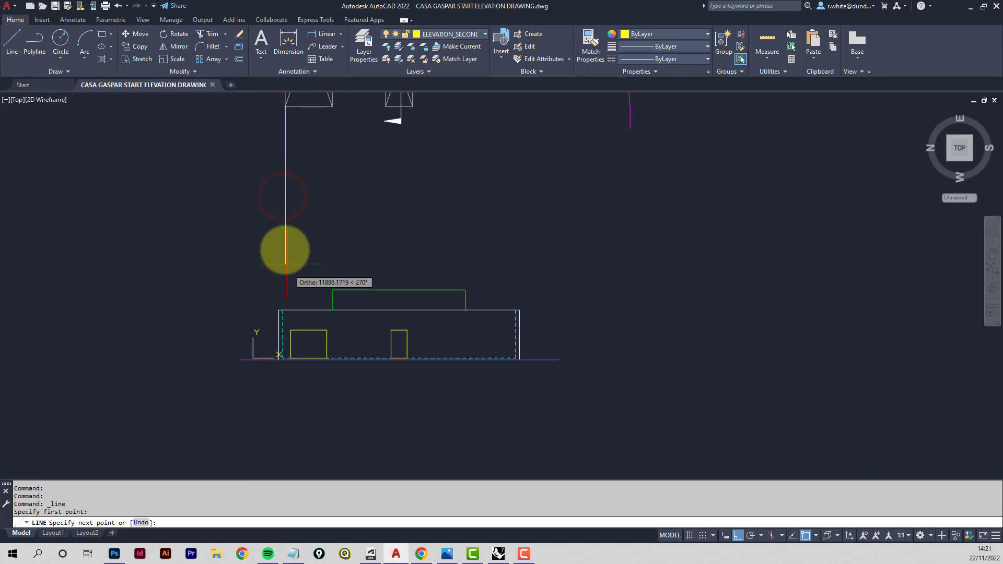
scroll(282, 358, "up", 8)
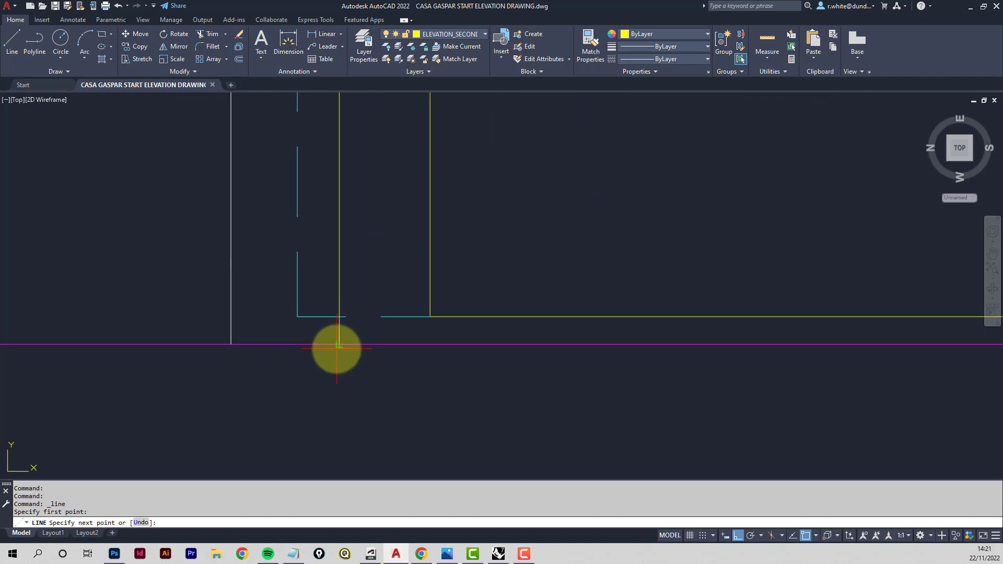
left_click(339, 344)
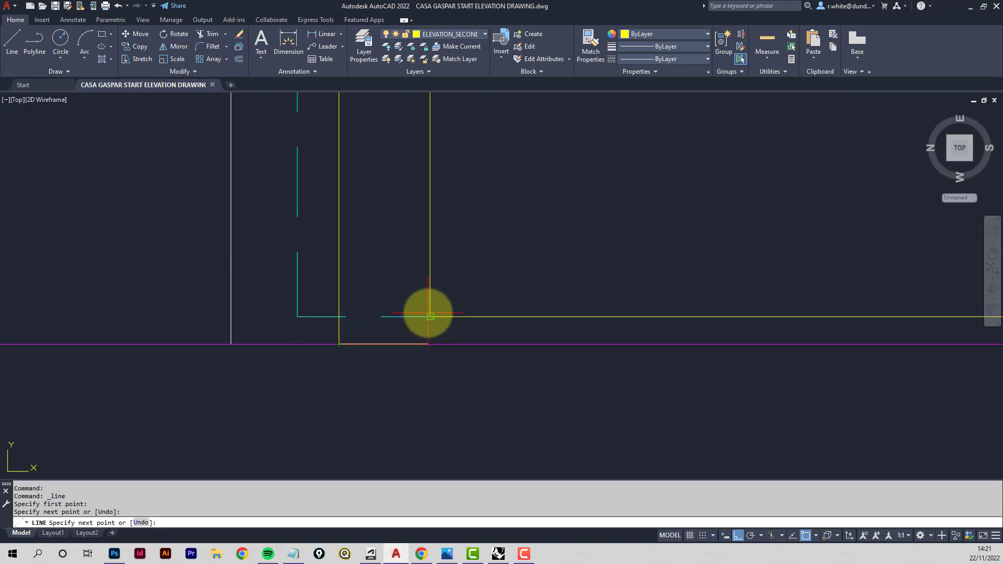
key("Return")
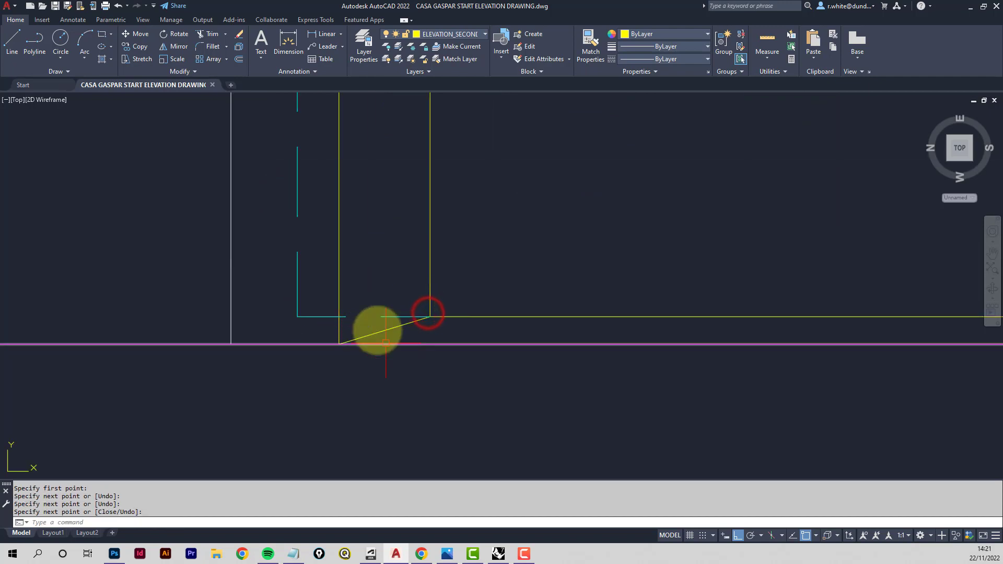
left_click(337, 275)
key("Delete")
Project the garage ramp's outer right plan corner to the ground line and join it to the opening's bottom-right corner, keeping only the sloped line
scroll(356, 265, "down", 6)
middle_click_drag(430, 177, 302, 333)
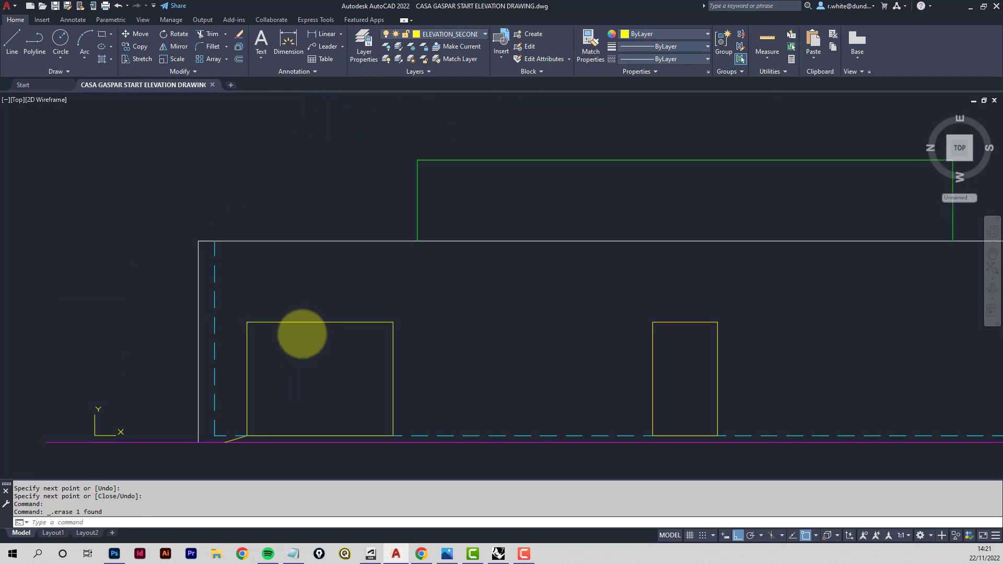
scroll(394, 281, "down", 2)
middle_click_drag(391, 274, 316, 278)
middle_click_drag(298, 353, 267, 329)
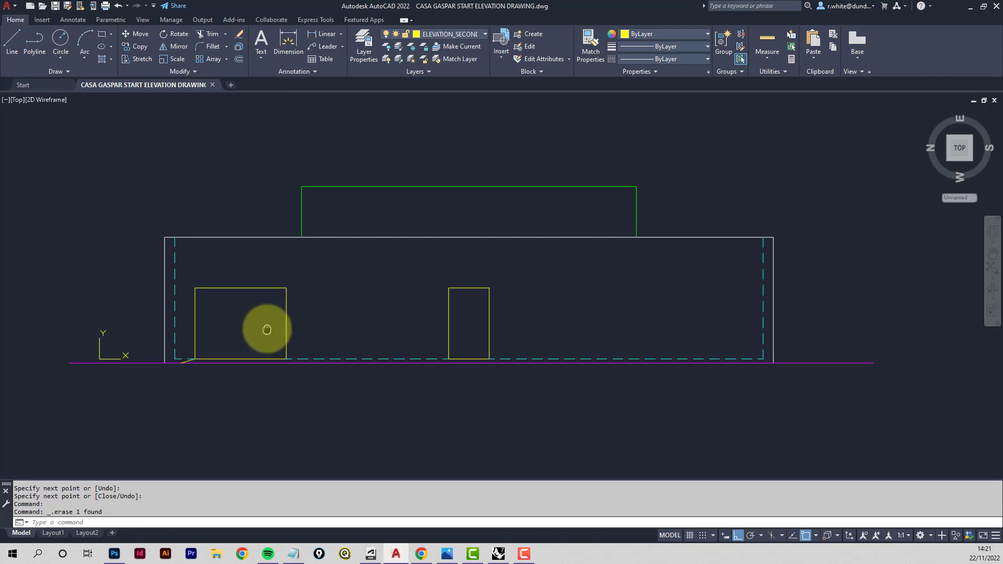
scroll(264, 226, "down", 2)
middle_click_drag(255, 203, 244, 297)
scroll(241, 182, "down", 4)
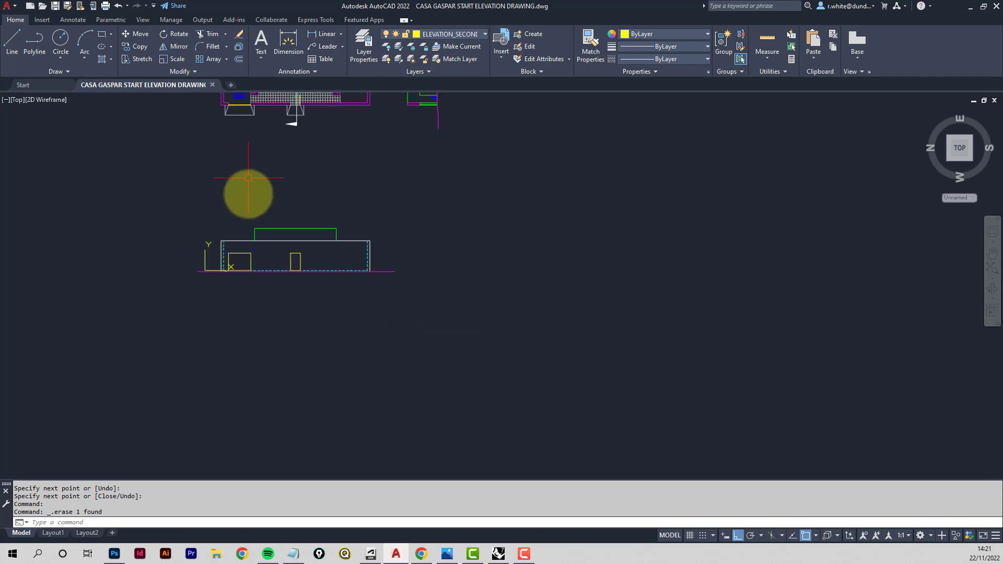
middle_click_drag(261, 130, 265, 193)
scroll(267, 192, "up", 4)
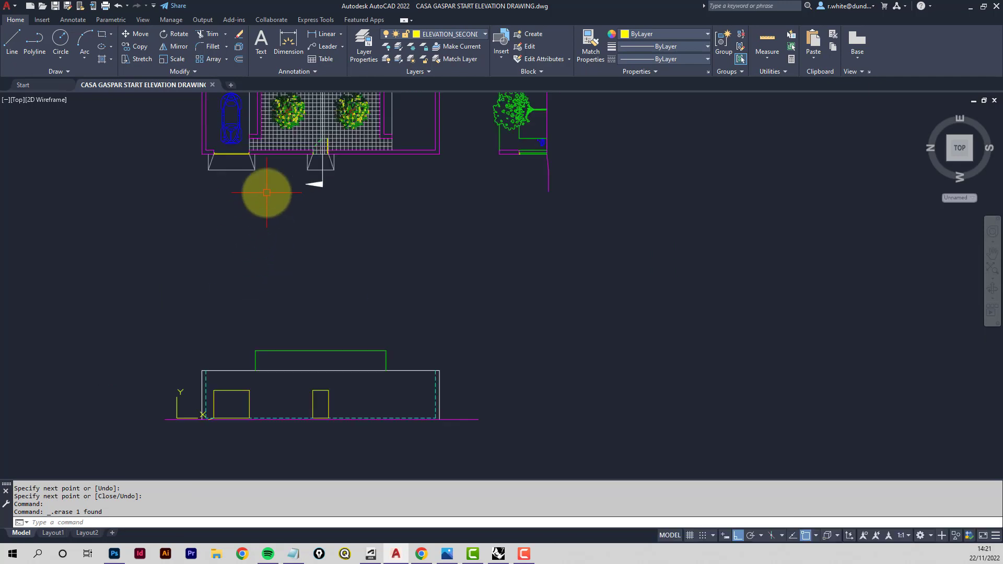
left_click(11, 43)
left_click(247, 156)
middle_click_drag(266, 340, 298, 271)
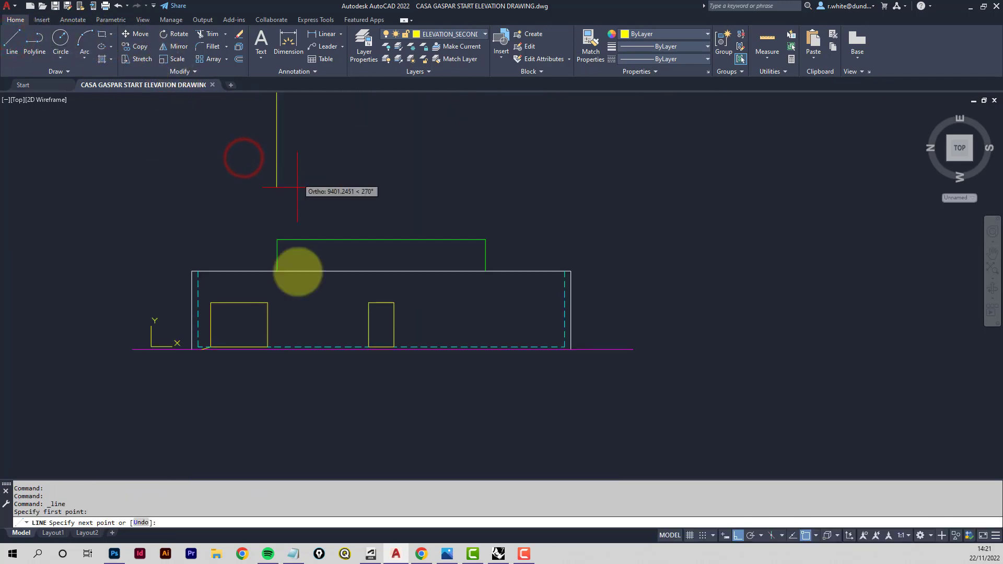
scroll(253, 370, "up", 4)
left_click(257, 399)
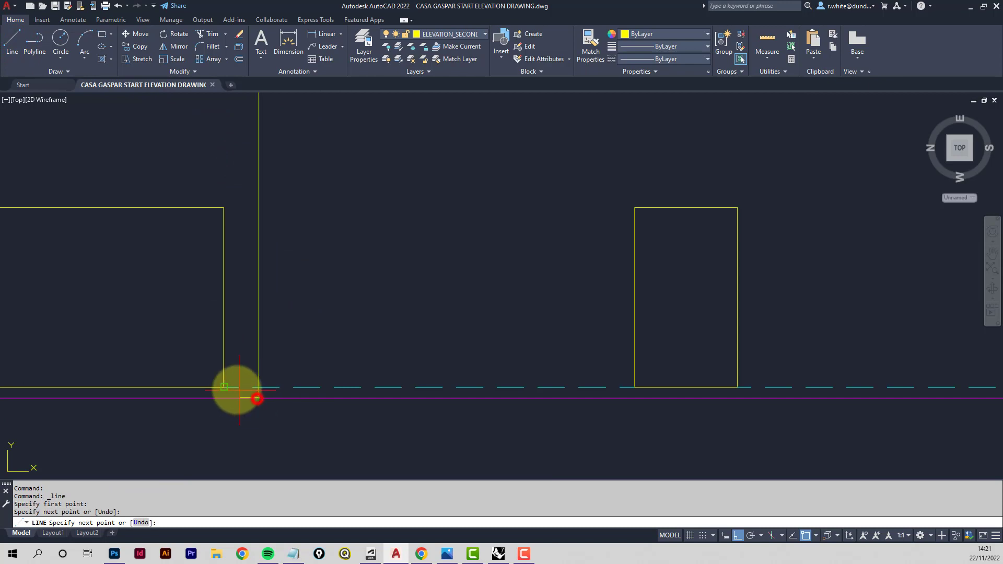
left_click(222, 387)
key("Return")
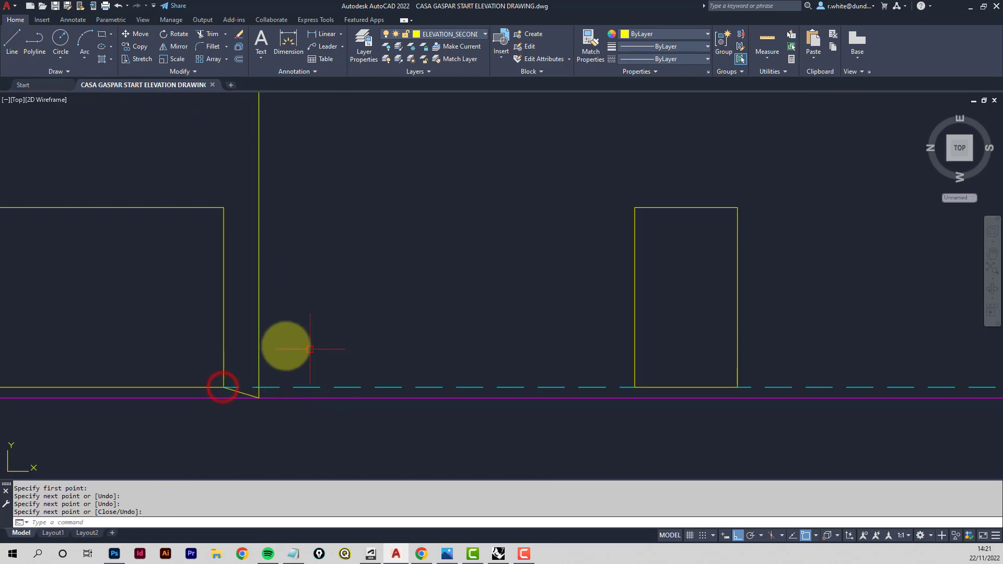
left_click(259, 336)
key("Delete")
Draw a line from the entrance ramp's outer left plan corner down to the ground line, then sloping up to the entrance opening's bottom-left corner
scroll(304, 324, "down", 6)
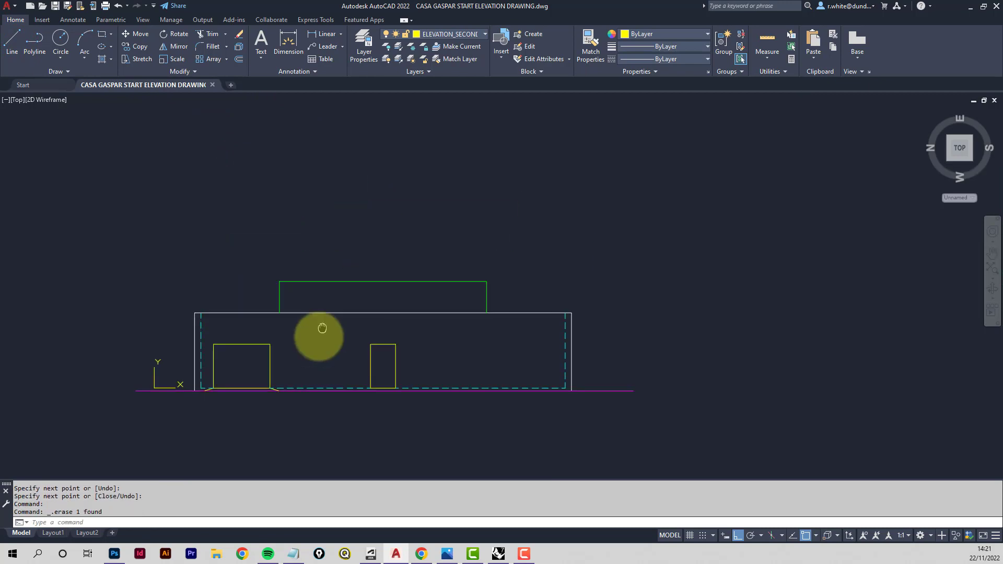
mouse_move(320, 336)
middle_mouse_down()
mouse_move(333, 317)
mouse_move(322, 375)
middle_mouse_up()
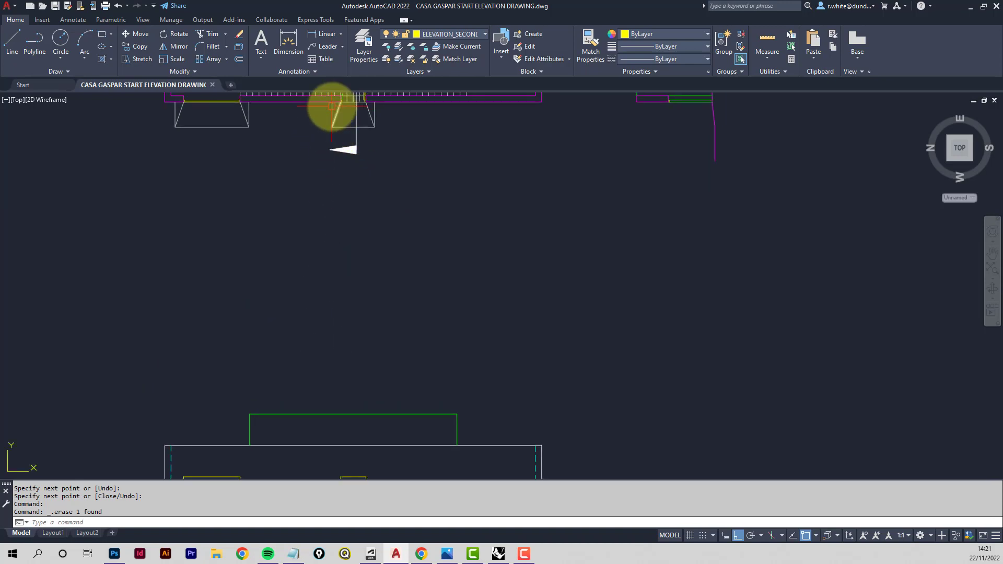
left_click(16, 43)
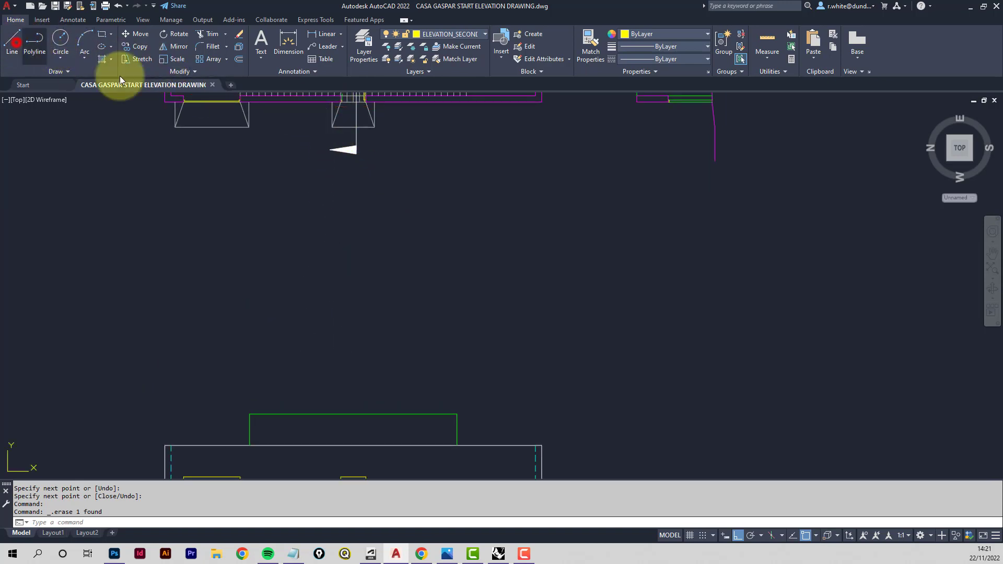
left_click(11, 45)
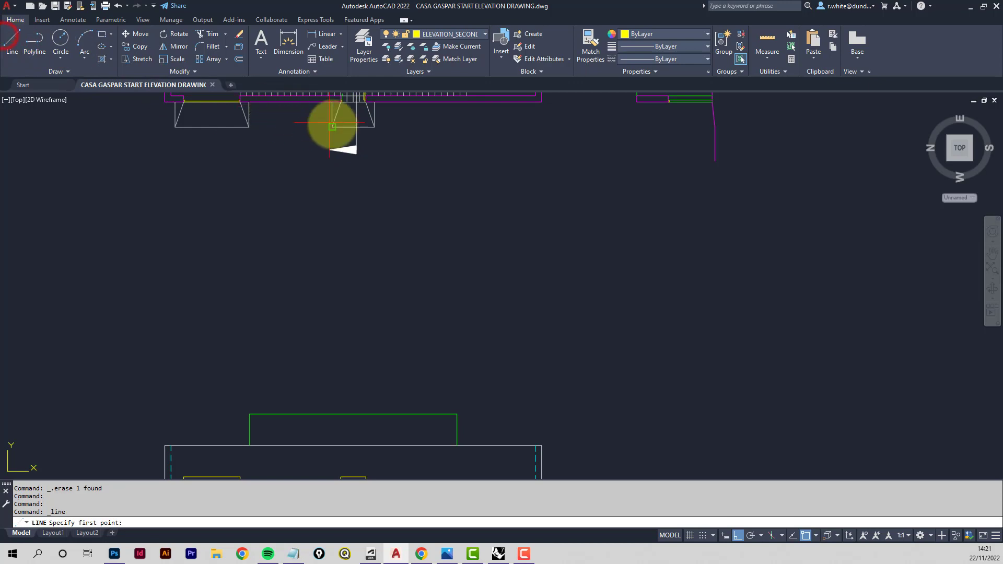
left_click(332, 127)
middle_click_drag(360, 381, 361, 145)
scroll(352, 302, "up", 6)
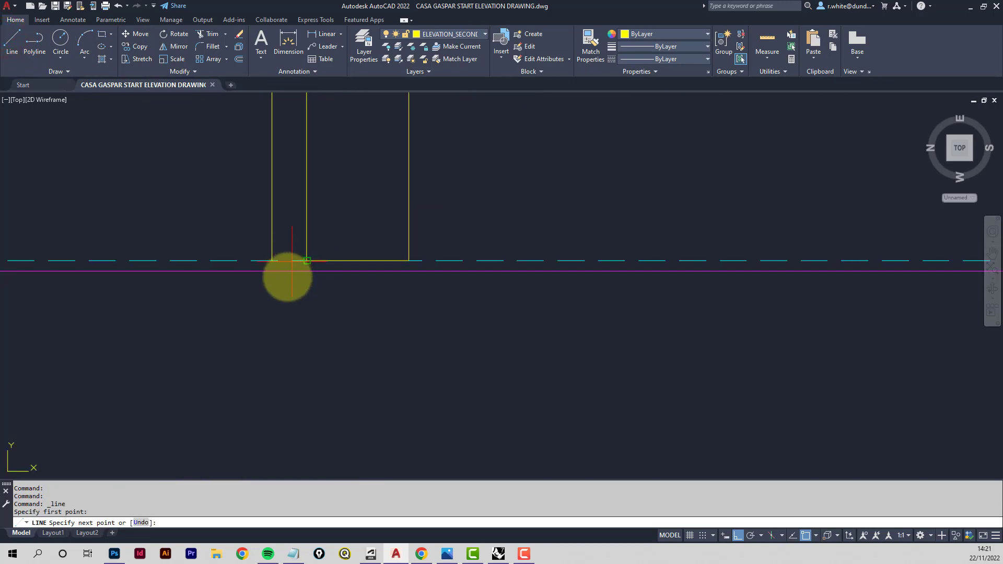
left_click(310, 261)
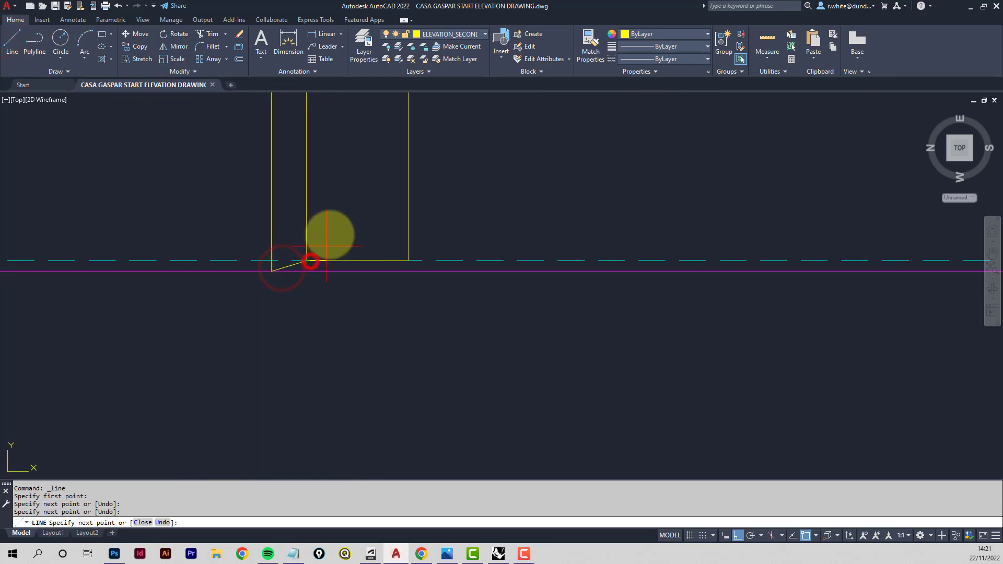
key("Return")
scroll(344, 215, "down", 4)
middle_click_drag(357, 144, 292, 364)
scroll(291, 364, "down", 4)
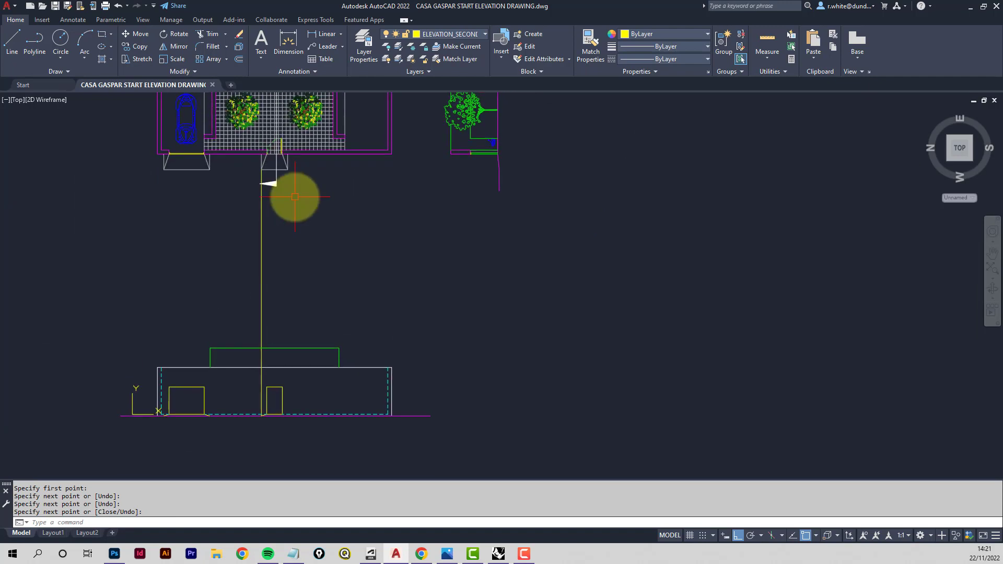
Draw a line from the entrance ramp's outer right plan corner down to the ground line, then sloping up to the entrance opening's bottom-right corner
left_click(288, 170)
scroll(285, 403, "up", 7)
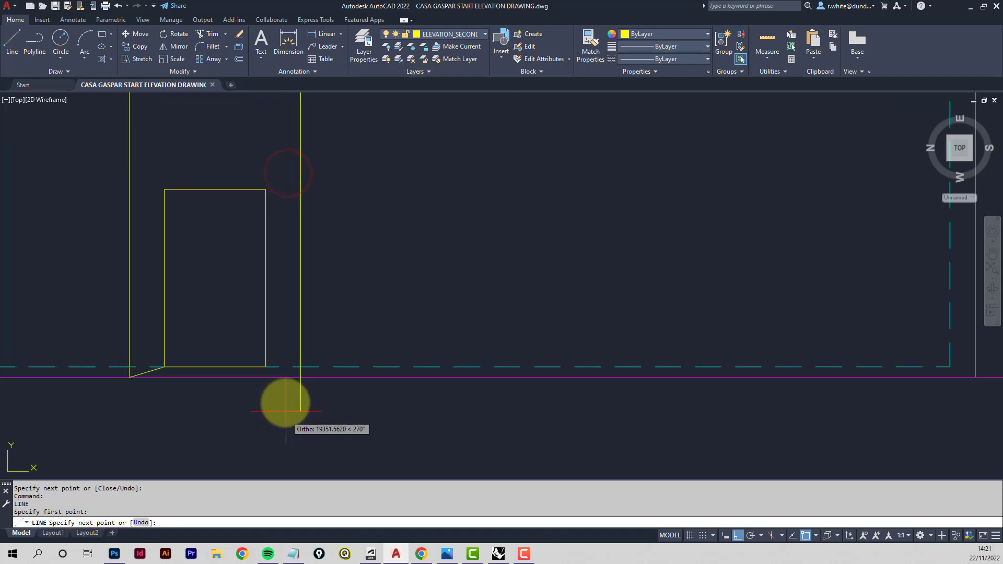
left_click(407, 327)
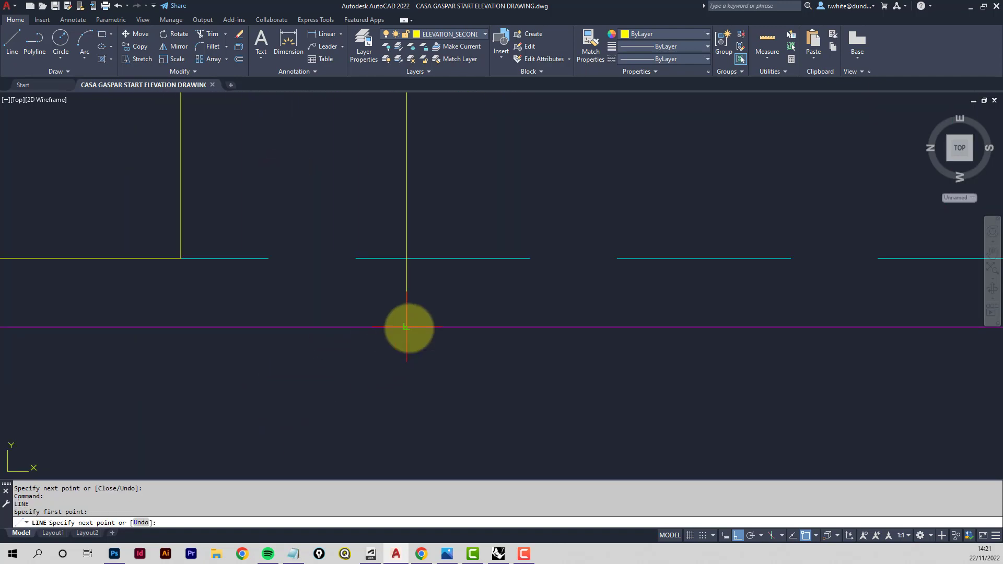
left_click(185, 251)
key("Escape")
key("Escape")
scroll(233, 248, "down", 3)
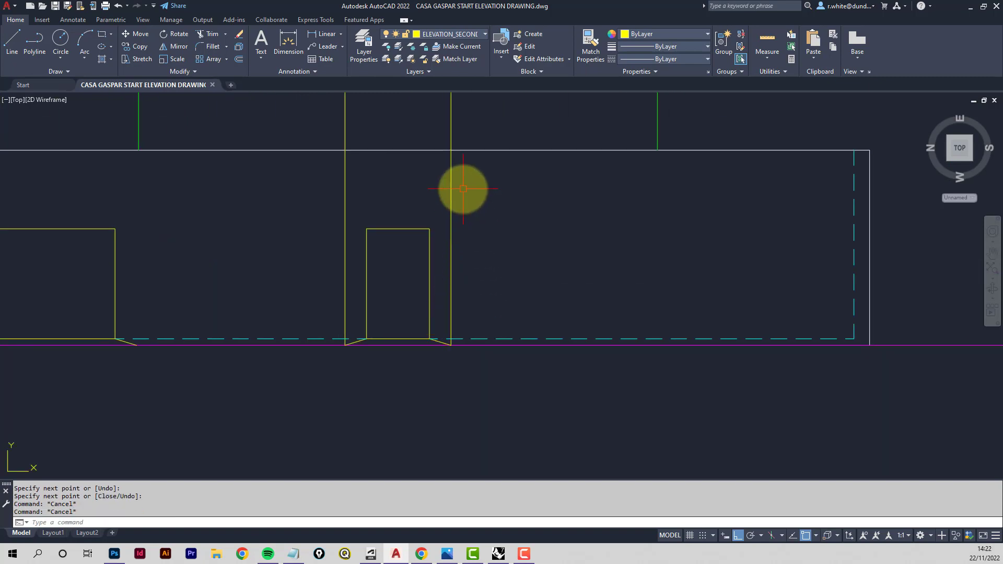
Erase the two vertical projection lines beside the entrance opening, keeping the sloped ramp lines
left_click(463, 188)
left_click(317, 199)
key("Delete")
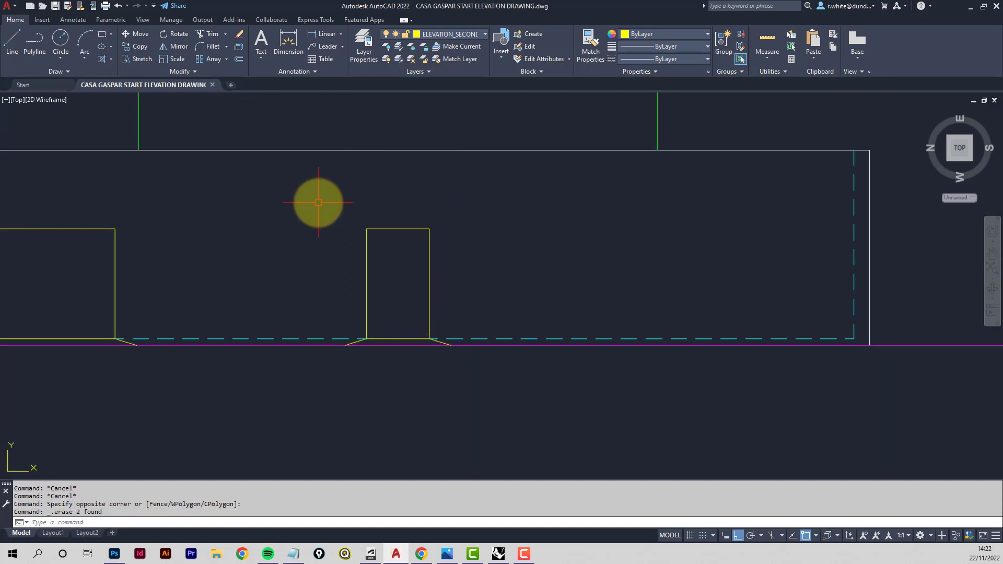
scroll(318, 202, "down", 2)
mouse_move(336, 264)
middle_mouse_down()
mouse_move(353, 294)
mouse_move(392, 286)
middle_mouse_up()
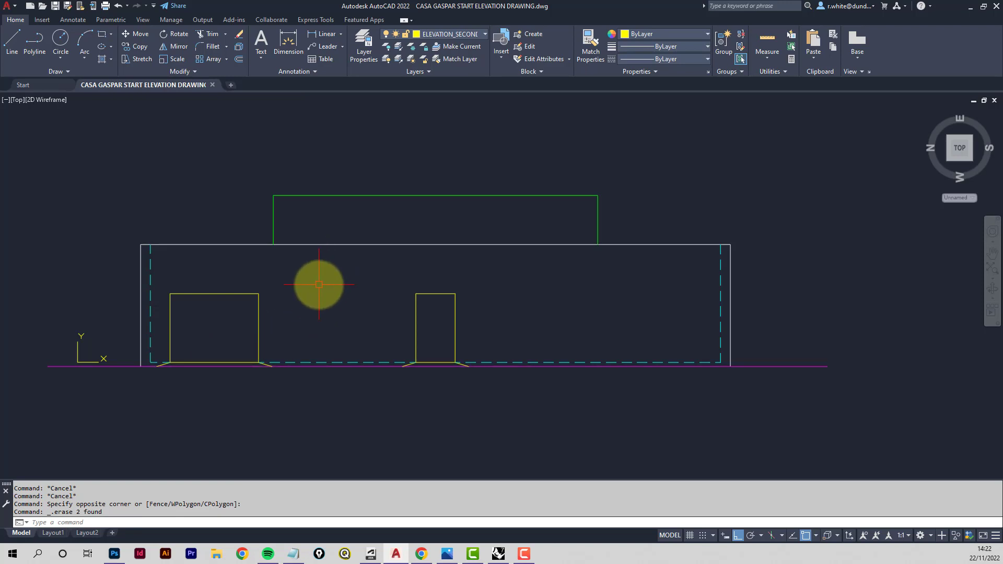
scroll(234, 339, "up", 2)
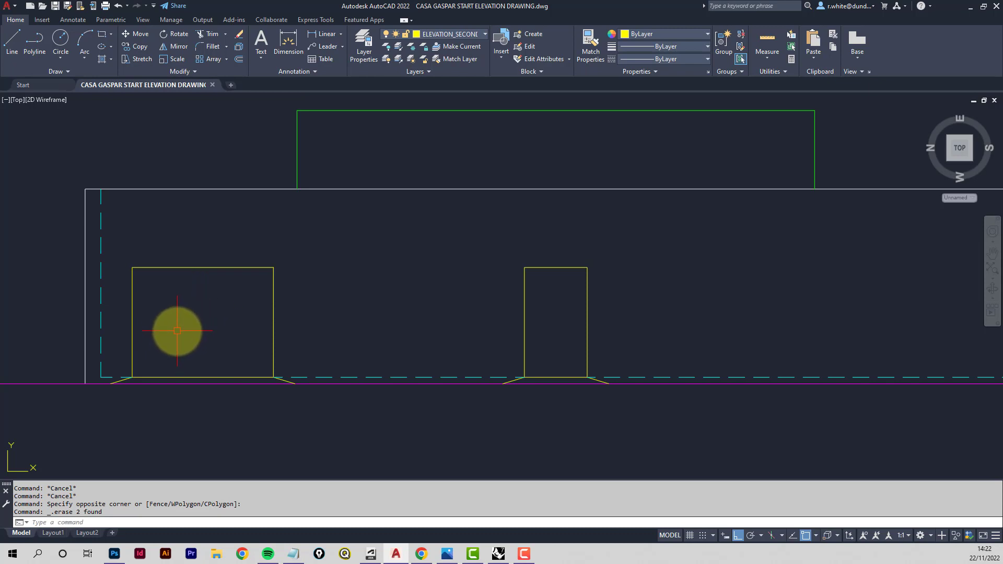
Offset the garage opening's two jambs and head line 50 towards the inside of the opening
left_click(239, 59)
type("50")
key("Return")
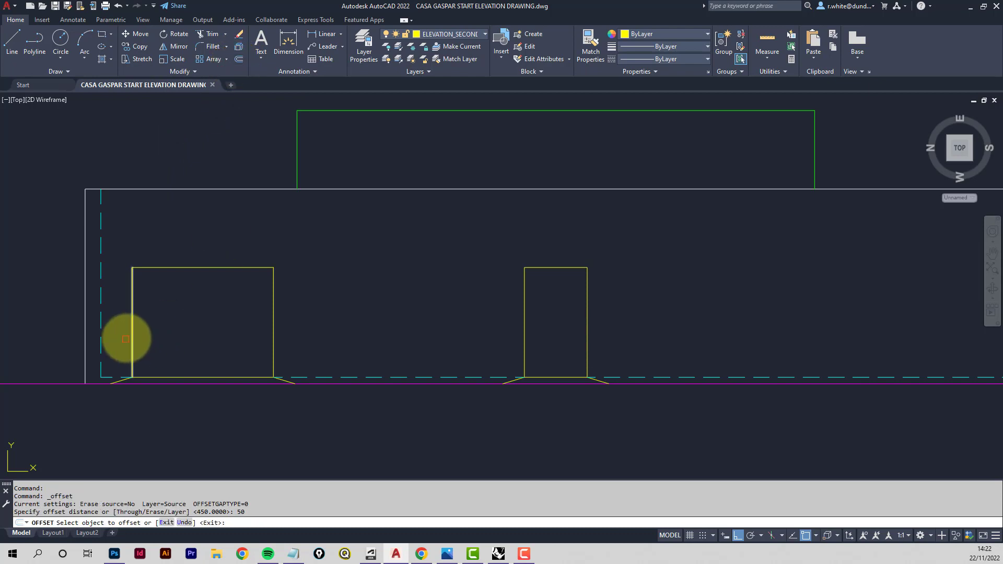
left_click(131, 329)
left_click(195, 324)
left_click(209, 266)
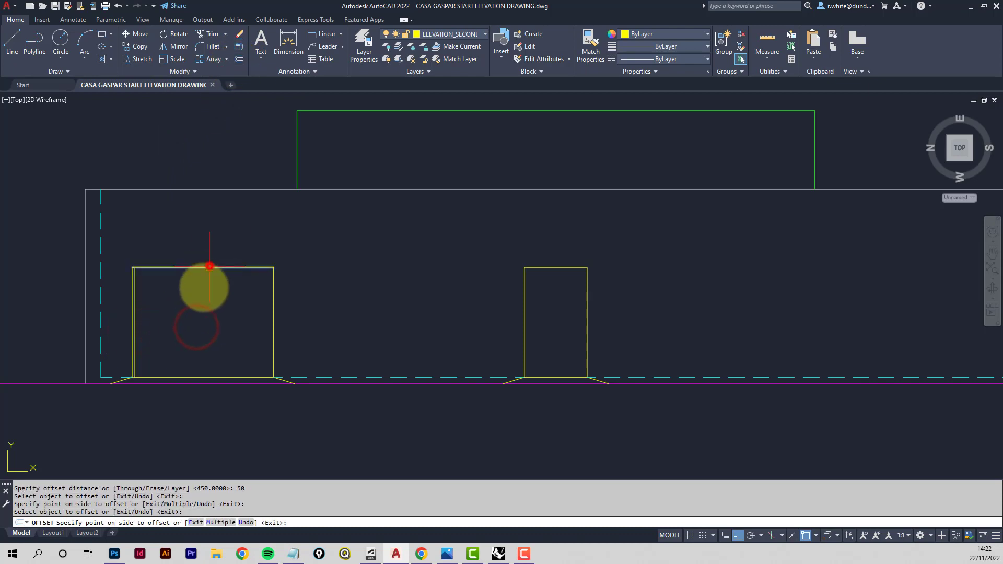
left_click(200, 311)
left_click(273, 286)
left_click(191, 287)
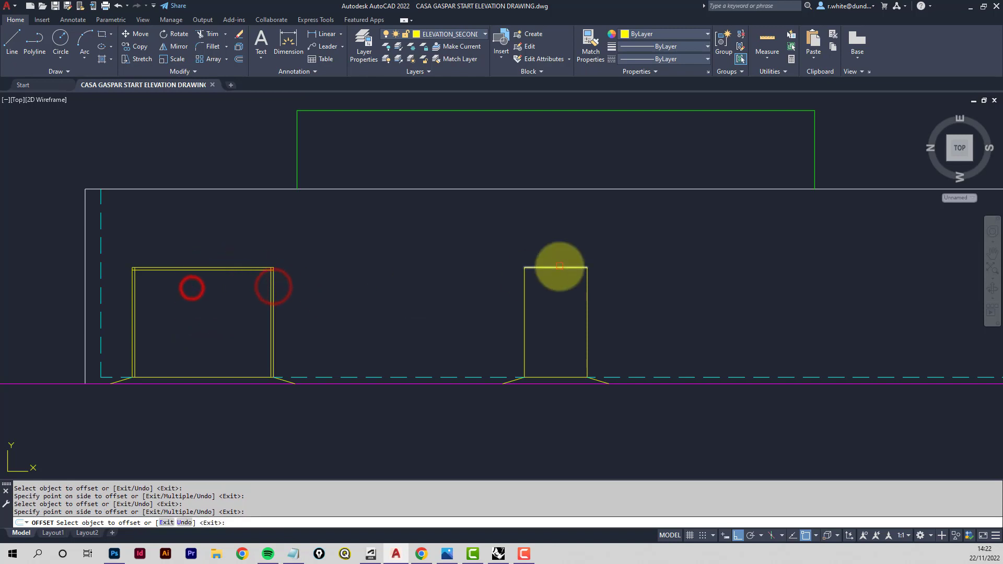
Offset the entrance opening's head line and both jambs inwards by the same distance of 50
left_click(558, 268)
left_click(557, 305)
left_click(527, 298)
left_click(548, 299)
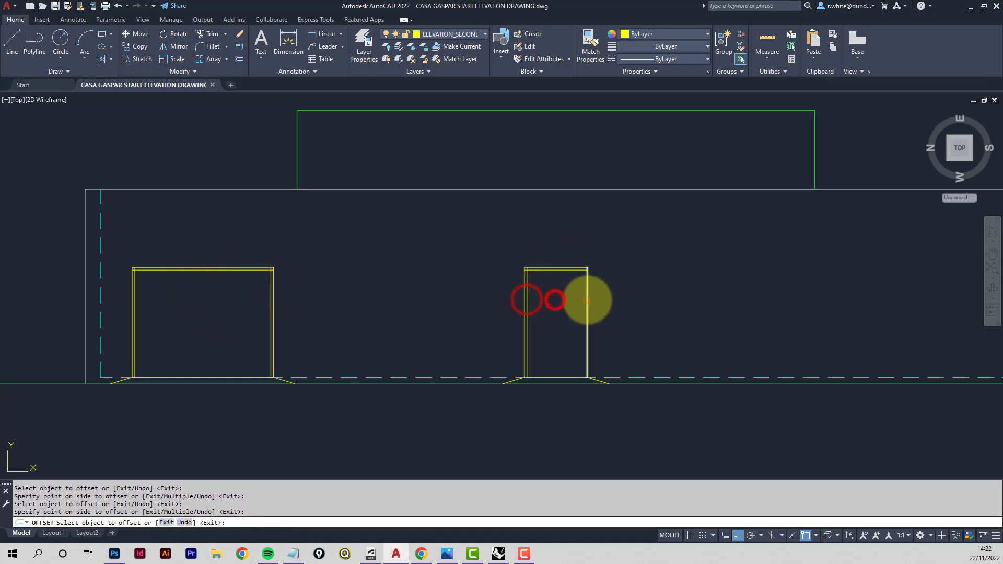
left_click(587, 298)
left_click(550, 301)
scroll(579, 287, "up", 4)
key("Escape")
Fillet the entrance frame's inner head and jamb lines into sharp upper corners with radius 0
type("f")
key("Return")
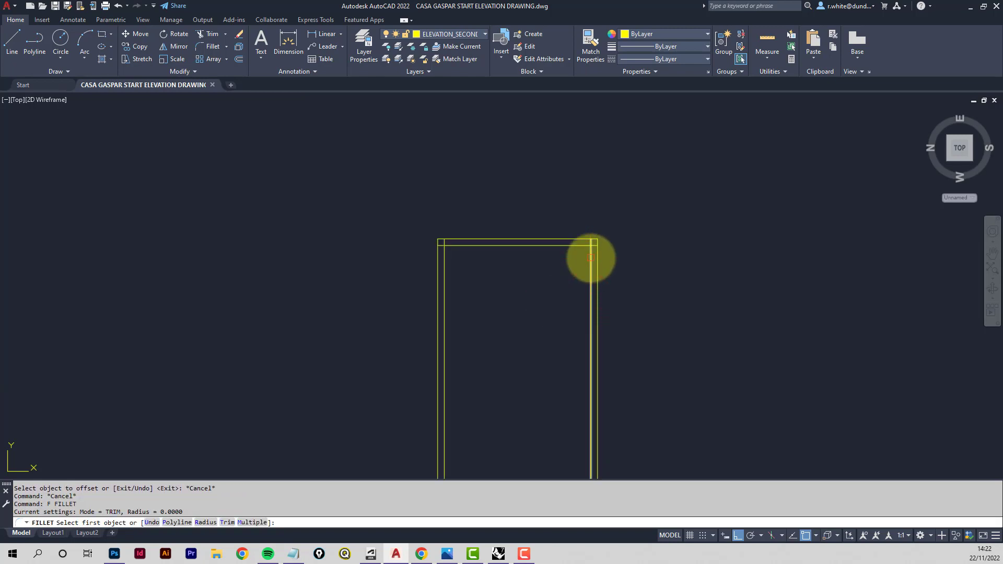
left_click(591, 256)
left_click(580, 247)
key("Return")
left_click(472, 245)
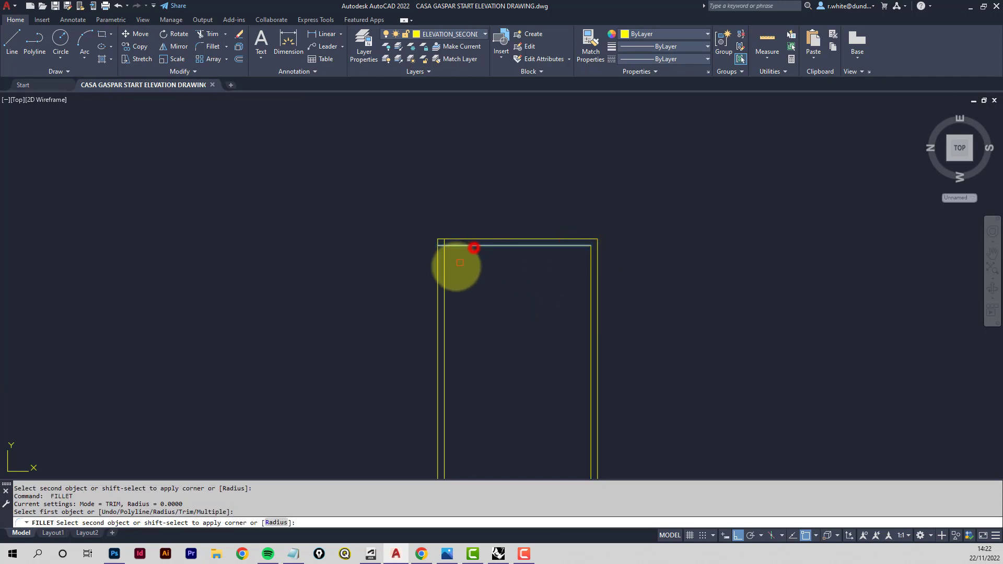
left_click(444, 275)
Fillet the garage frame's inner head and jamb lines into sharp upper corners with radius 0
key("Return")
scroll(444, 276, "down", 3)
scroll(407, 291, "up", 3)
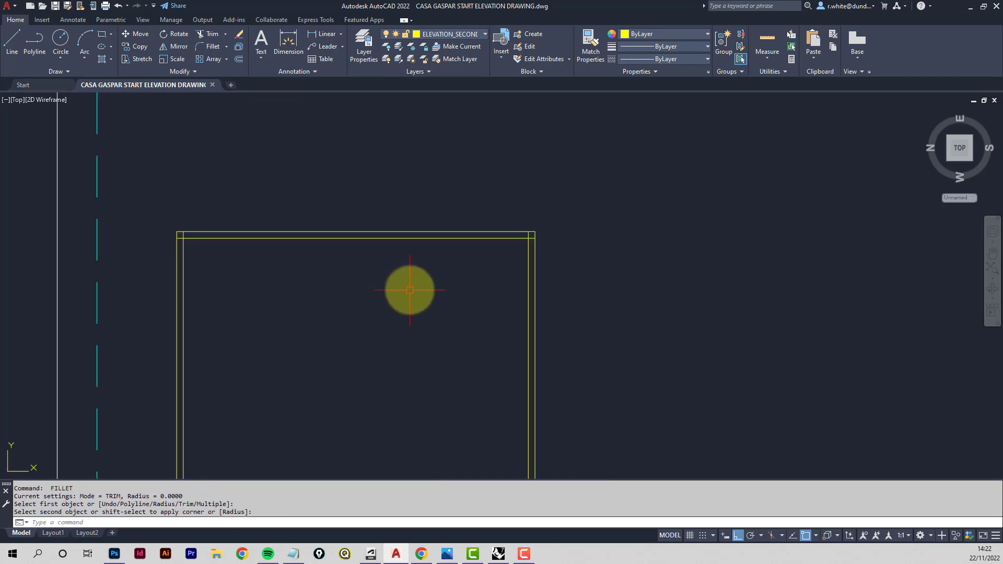
left_click(528, 256)
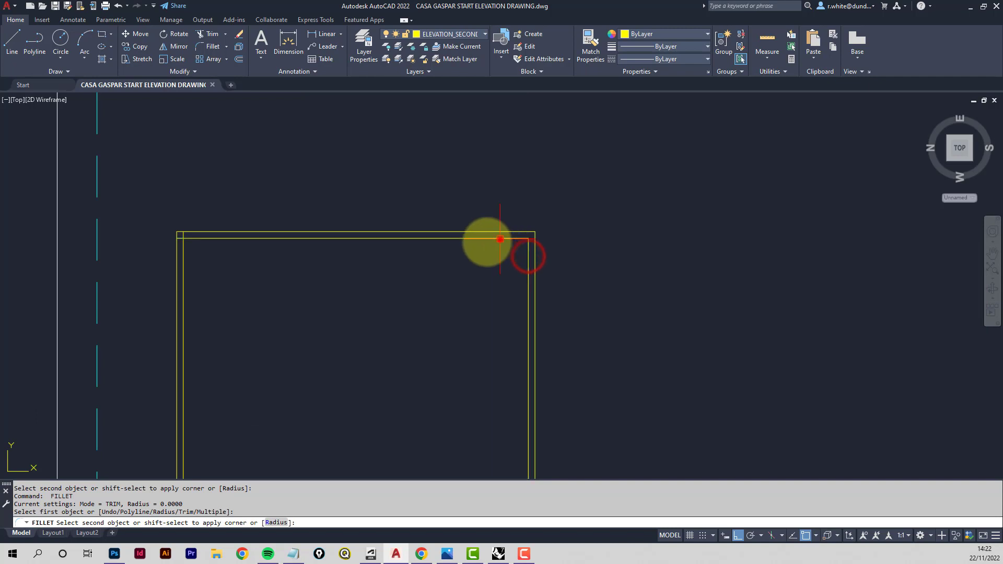
left_click(499, 240)
key("Return")
left_click(204, 239)
key("Escape")
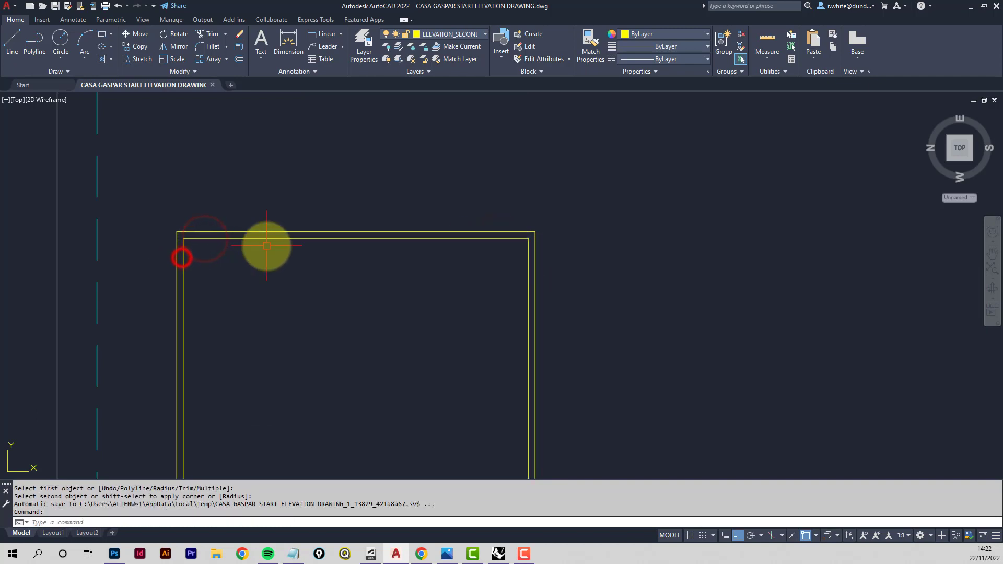
scroll(268, 241, "down", 2)
middle_click_drag(287, 240, 254, 236)
key("Escape")
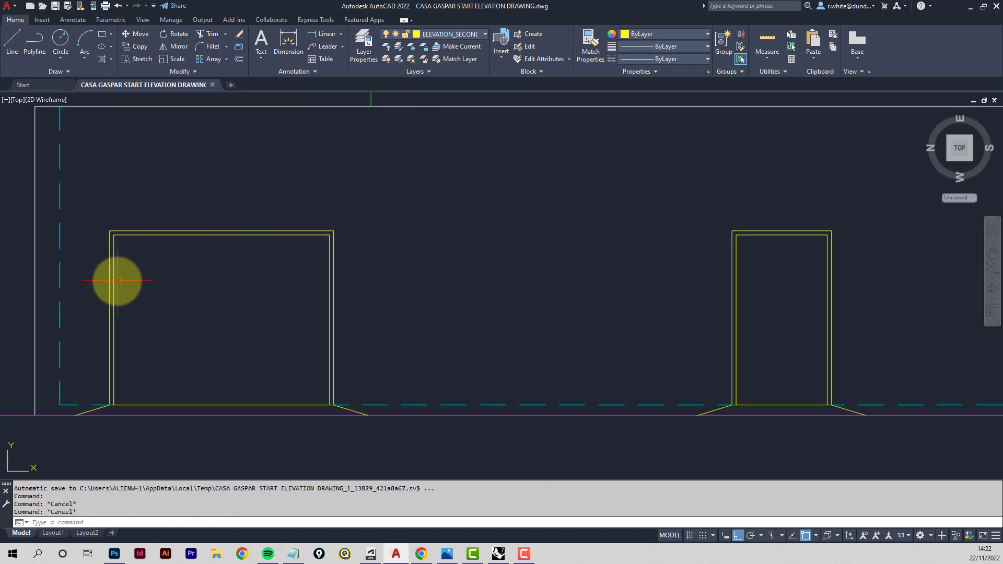
Move the inner jamb and head lines of the garage and entrance frames to the ELEVATION_THIN layer
left_click(115, 283)
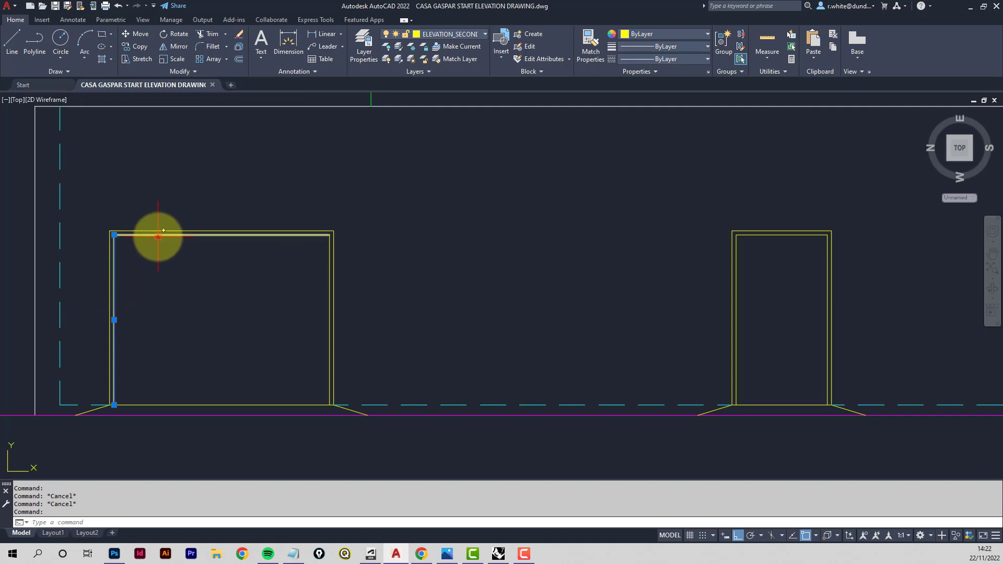
left_click(157, 236)
left_click(329, 266)
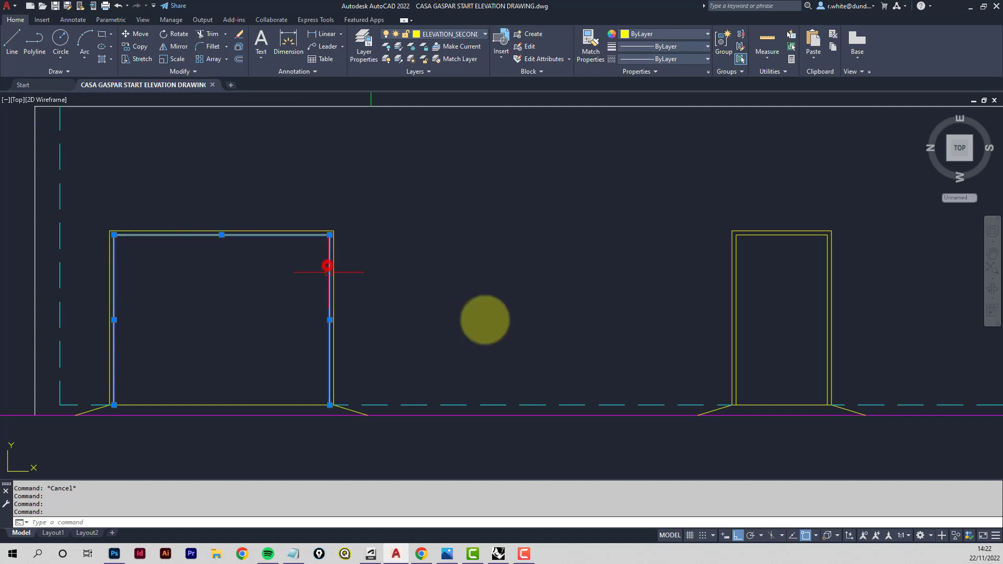
left_click(738, 278)
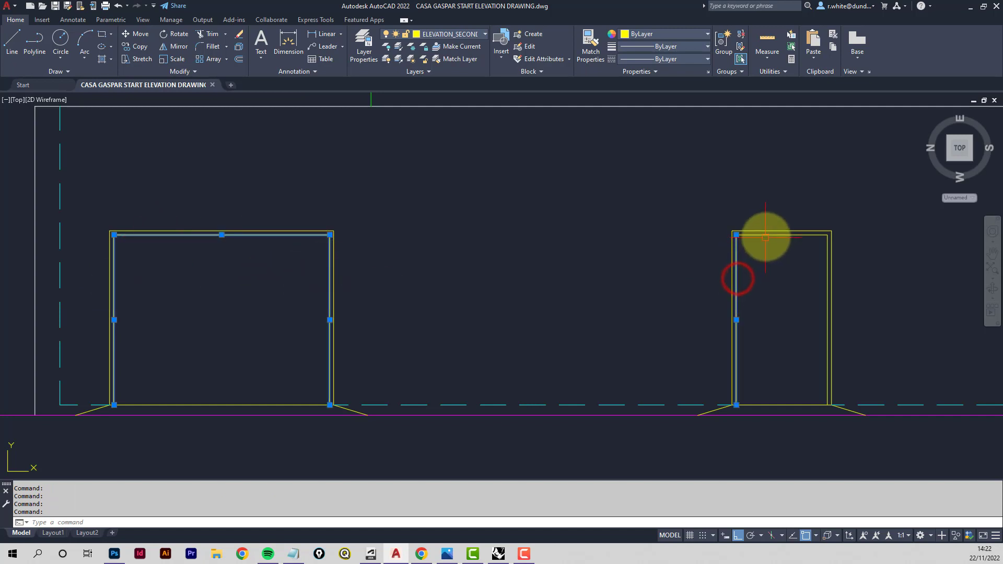
left_click(767, 236)
left_click(828, 260)
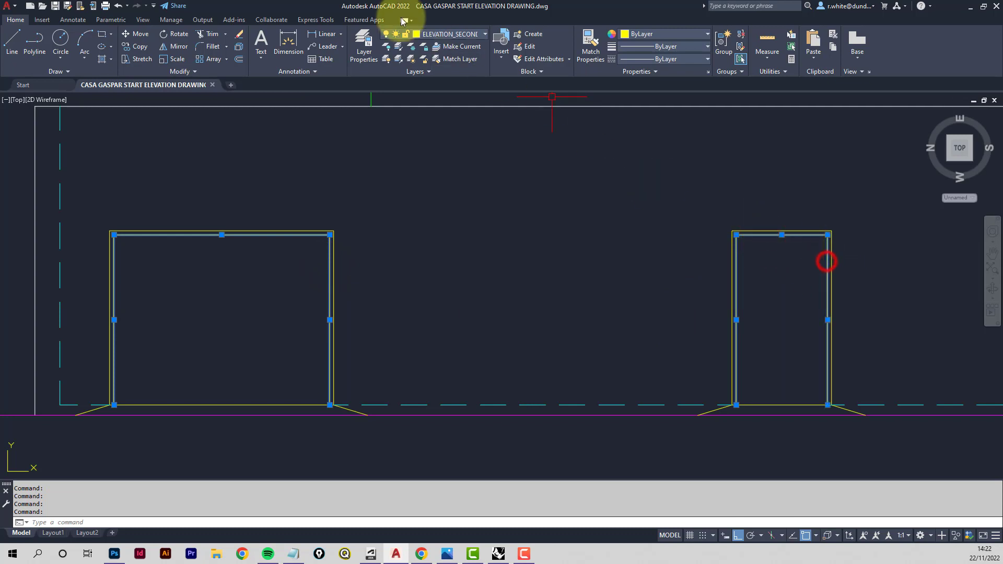
left_click(486, 35)
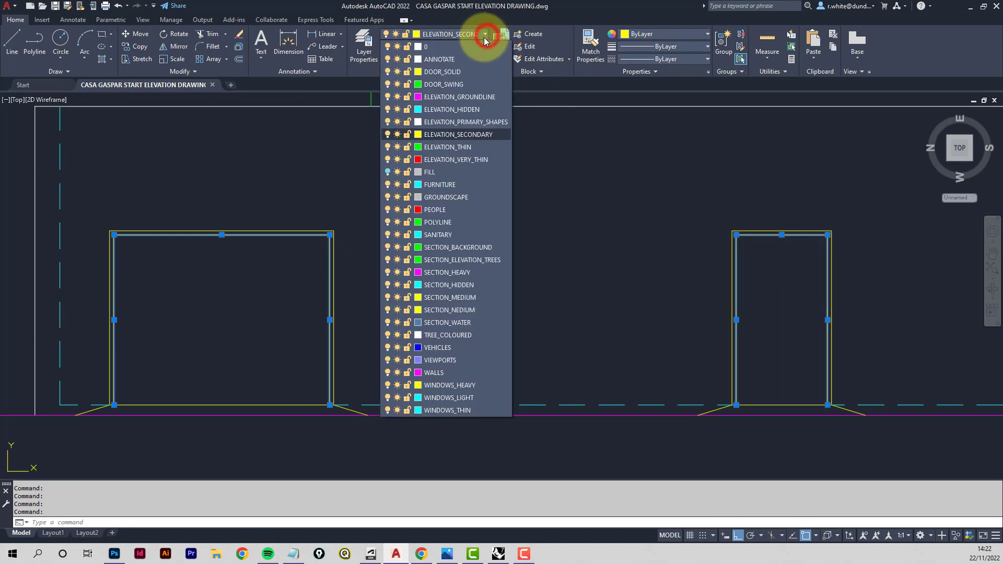
left_click(453, 143)
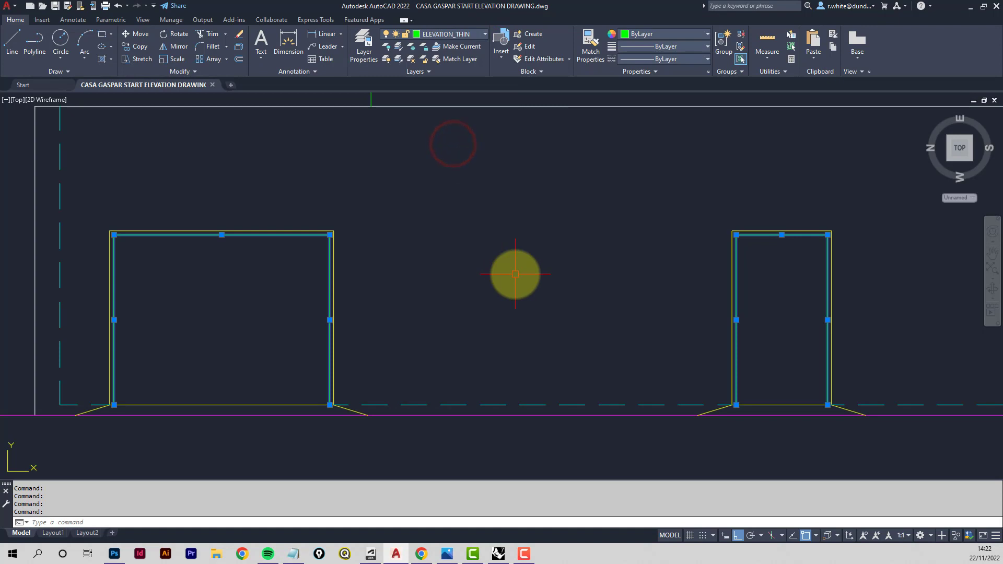
key("Escape")
scroll(515, 274, "down", 4)
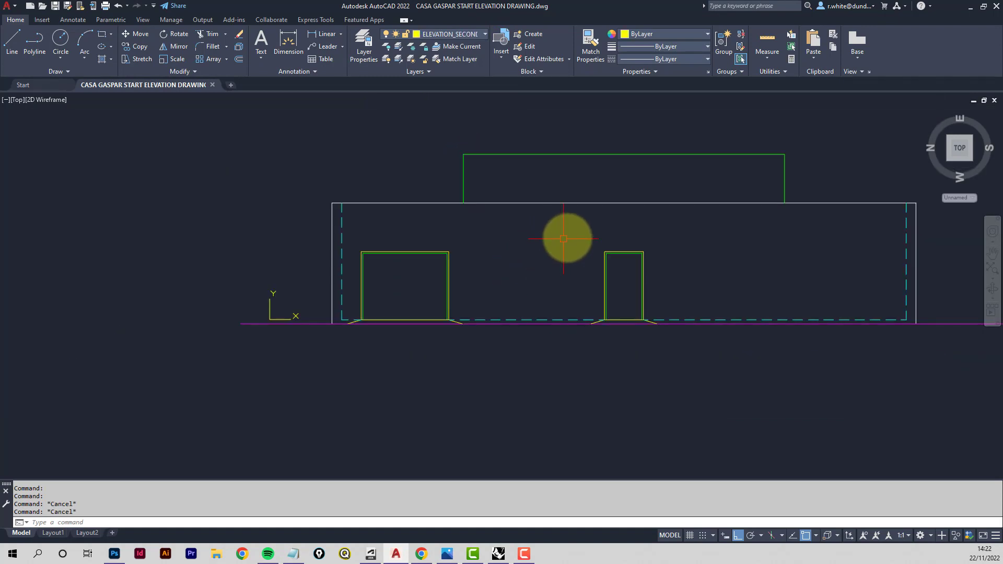
Make ELEVATION_HIDDEN the current layer
middle_click_drag(565, 235, 429, 286)
scroll(407, 302, "up", 2)
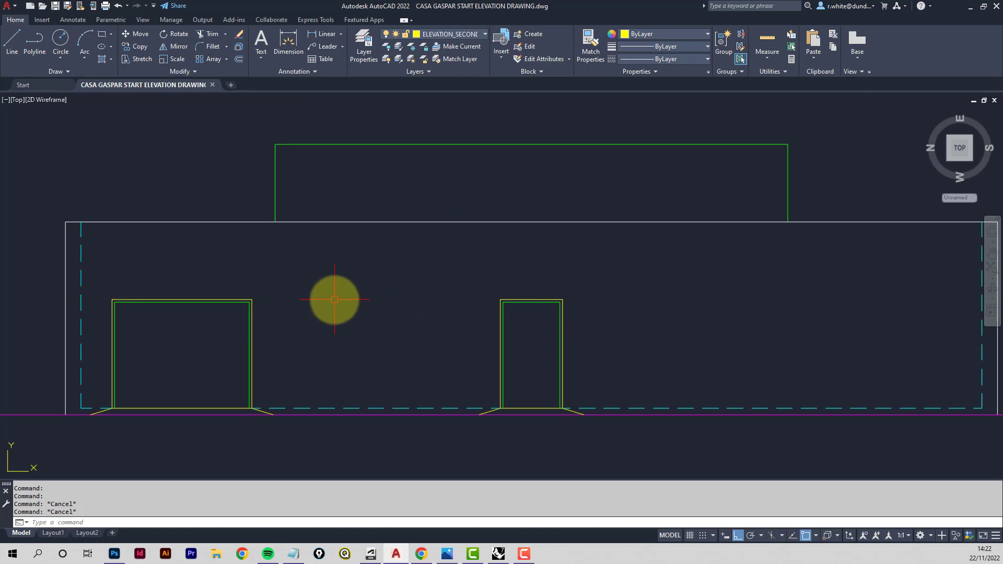
scroll(264, 302, "down", 3)
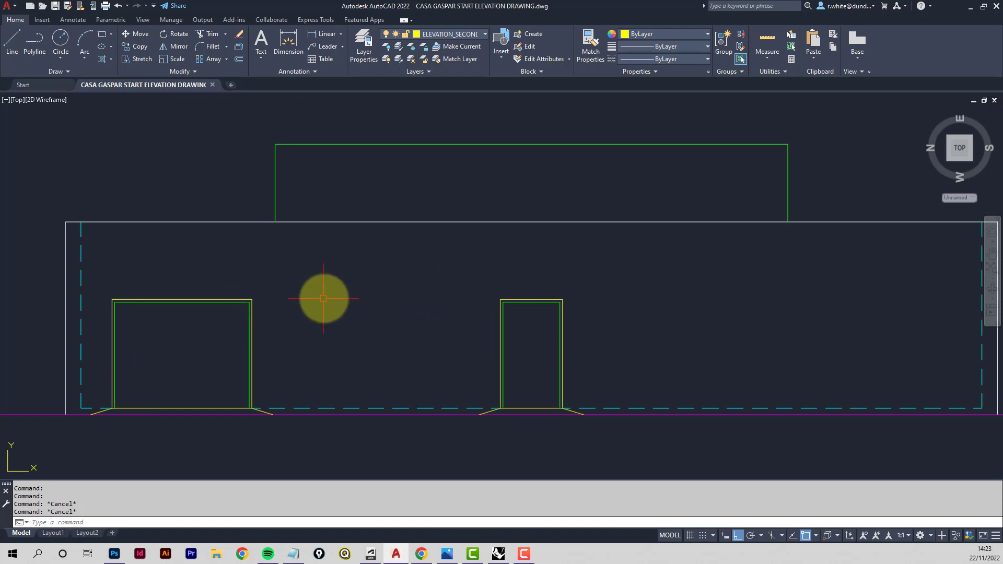
left_click(483, 36)
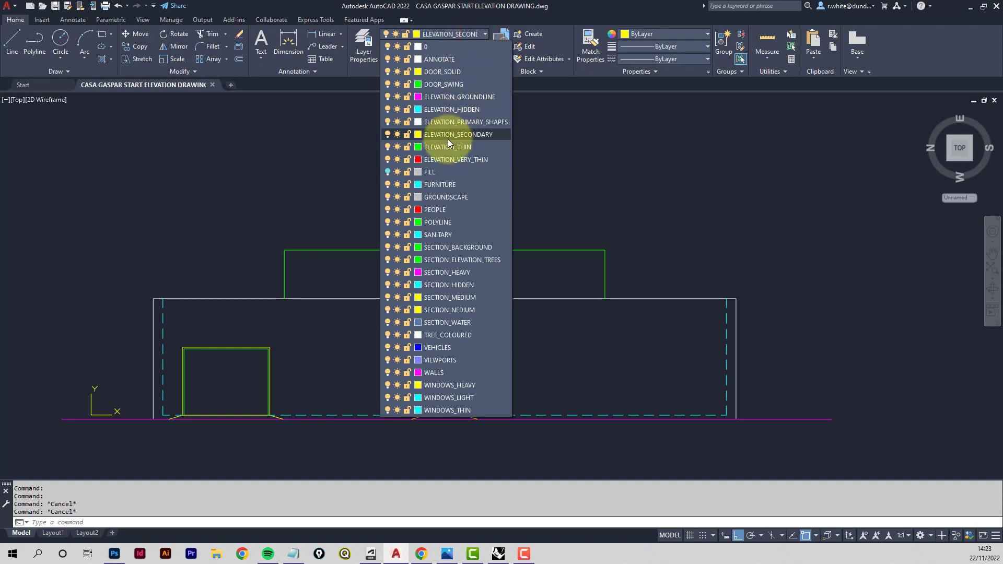
left_click(443, 111)
Project the courtyard-side lower corner of the left courtyard wall in plan straight down to the elevation's hidden floor line
scroll(338, 160, "down", 2)
middle_click_drag(327, 143, 332, 275)
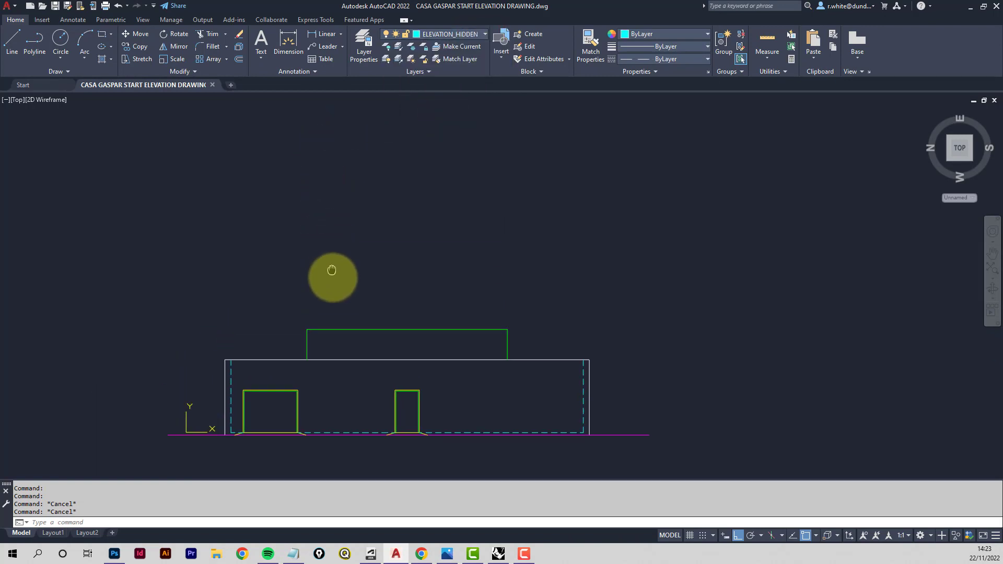
scroll(331, 275, "down", 2)
middle_click_drag(322, 212, 317, 272)
scroll(325, 208, "up", 4)
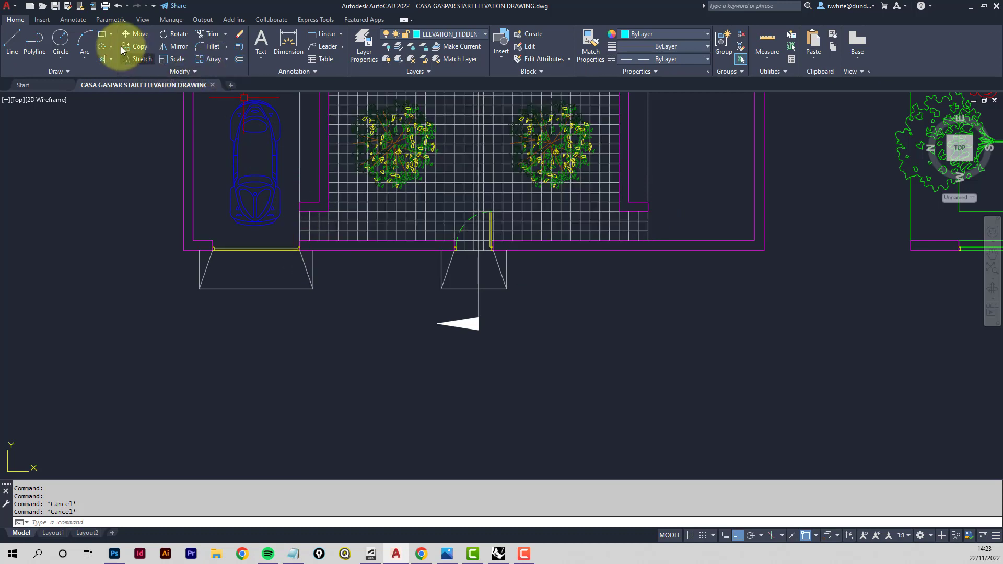
left_click(12, 42)
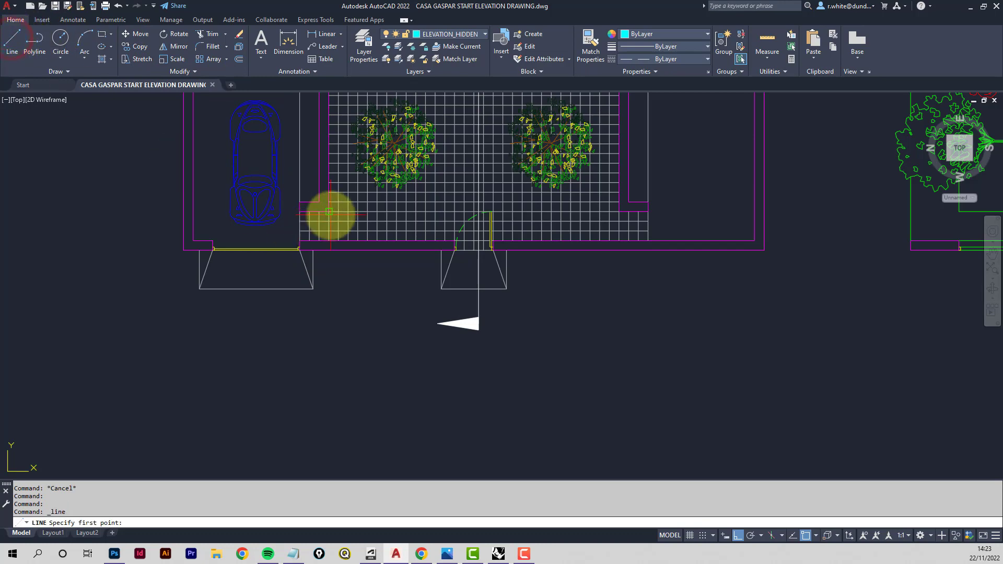
left_click(332, 216)
scroll(339, 283, "down", 4)
middle_click_drag(339, 287, 338, 203)
scroll(336, 366, "up", 6)
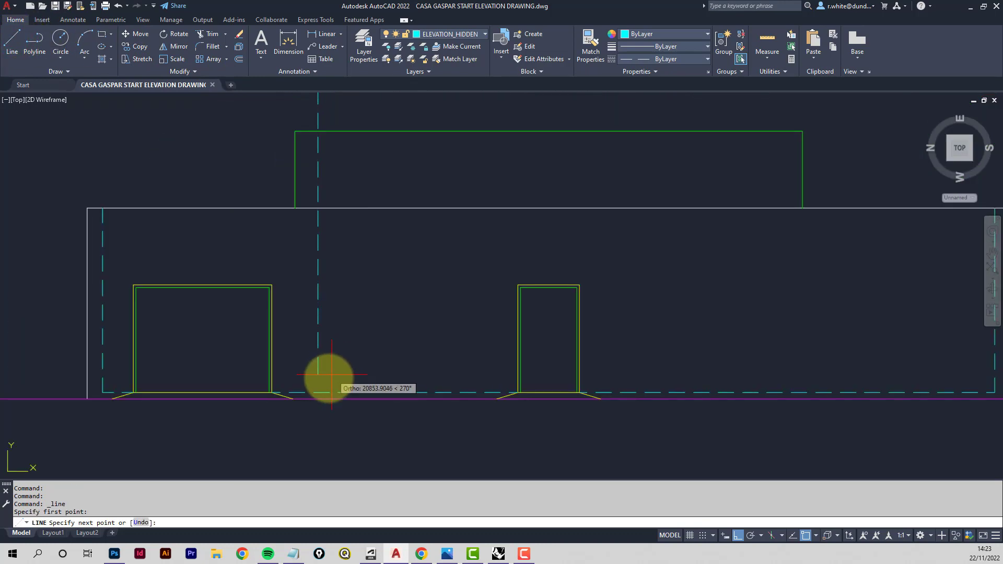
left_click(324, 390)
key("Return")
Project the right courtyard wall's courtyard-side lower plan corner down to the hidden floor line, and erase the stray diagonal line
scroll(384, 361, "down", 4)
middle_click_drag(512, 286, 389, 407)
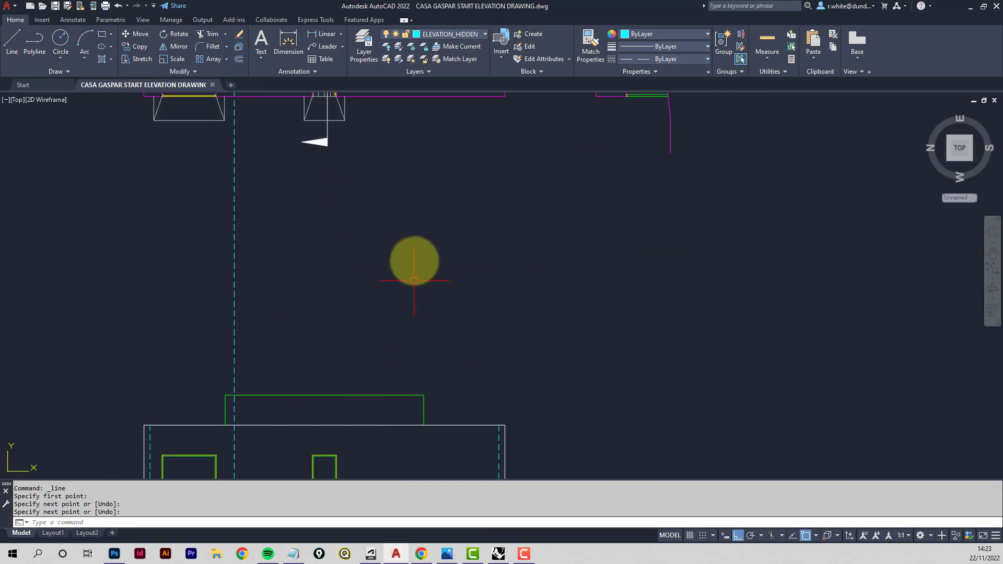
middle_click_drag(412, 278, 318, 408)
key("Return")
left_click(326, 195)
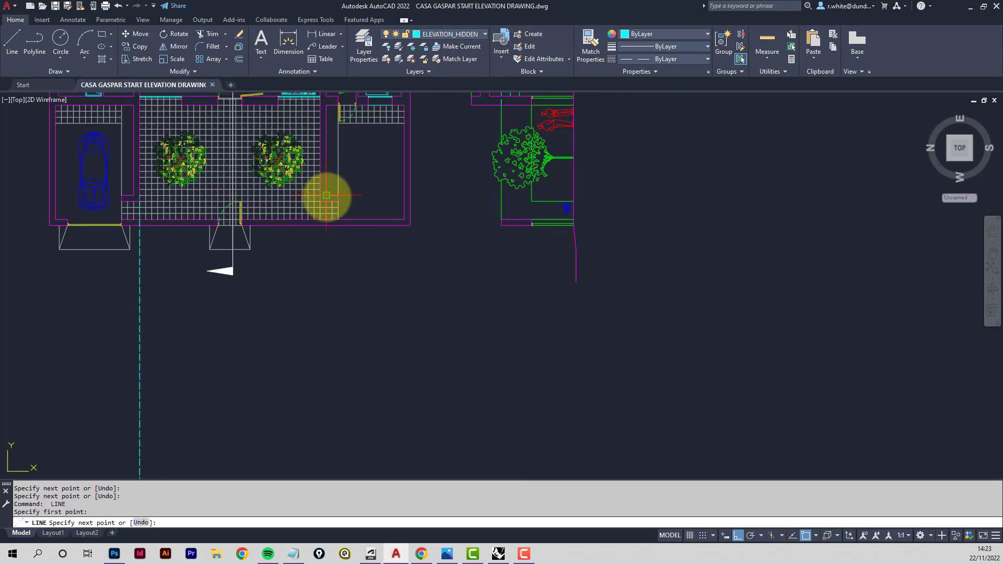
left_click(325, 200)
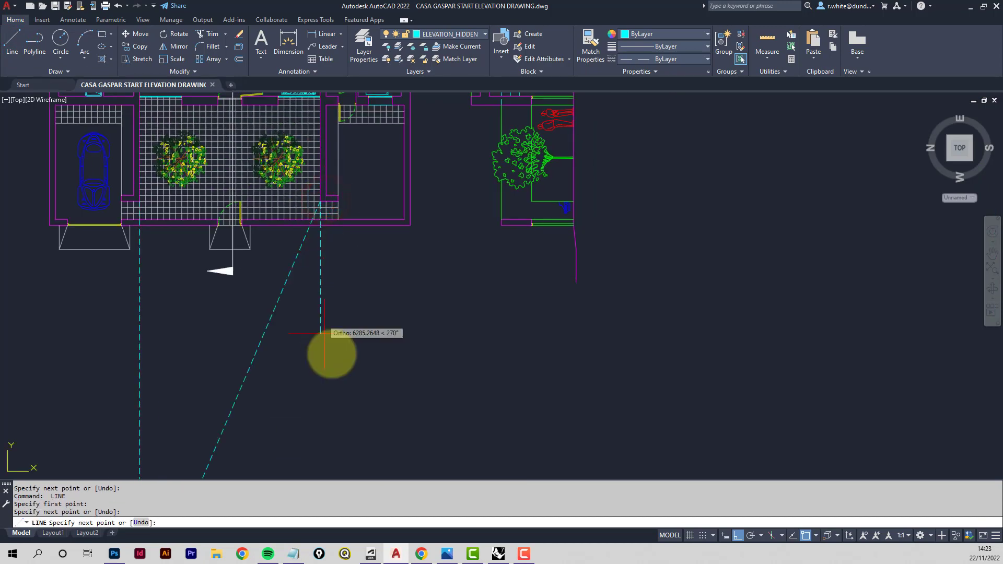
scroll(333, 369, "down", 2)
middle_click_drag(344, 394, 342, 205)
scroll(316, 318, "up", 4)
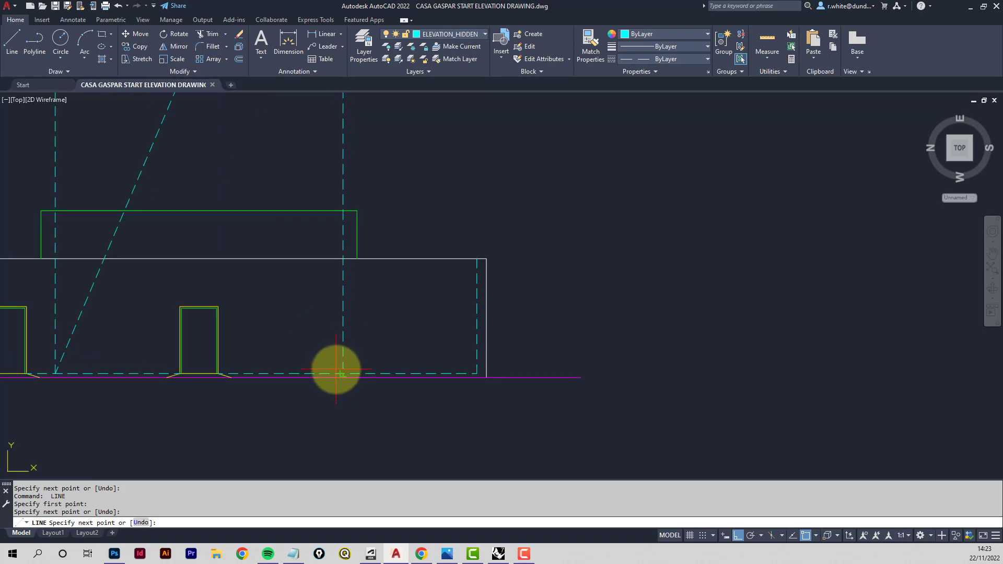
left_click(336, 370)
key("Return")
left_click(150, 148)
key("Delete")
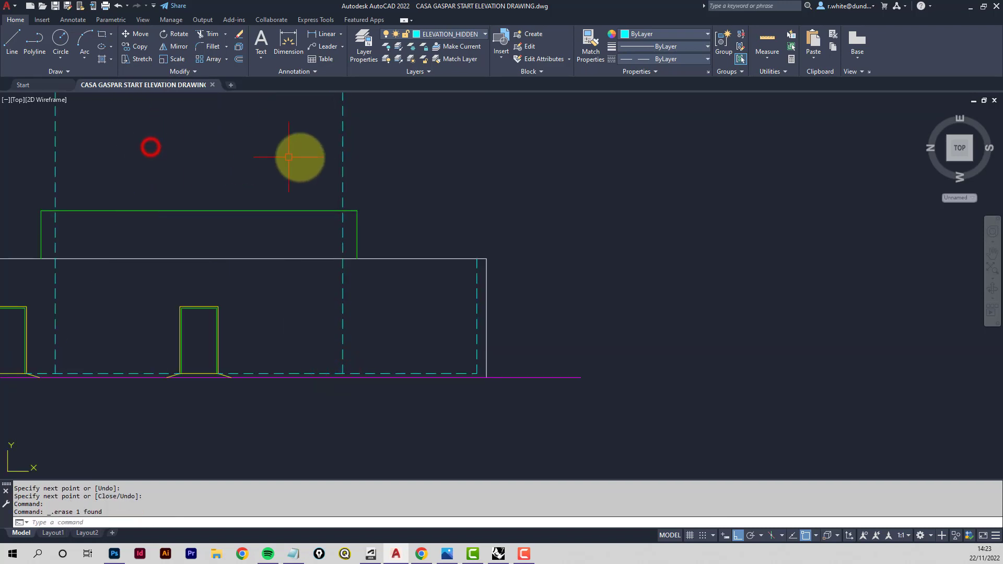
Project the right courtyard wall's outer lower plan corner straight down to the elevation's hidden floor line
scroll(298, 157, "down", 4)
mouse_move(298, 156)
middle_mouse_down()
mouse_move(308, 260)
mouse_move(289, 333)
middle_mouse_up()
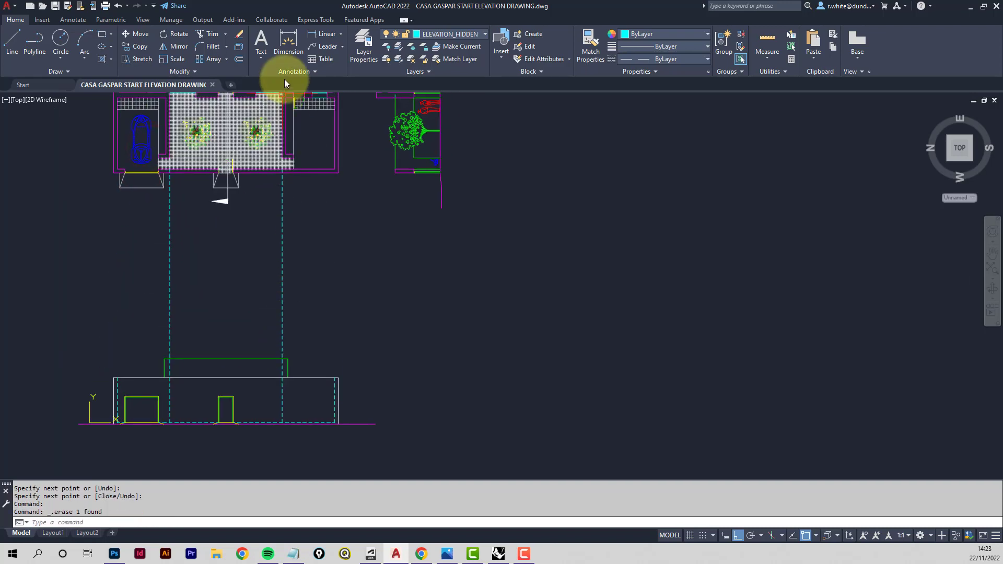
left_click(16, 42)
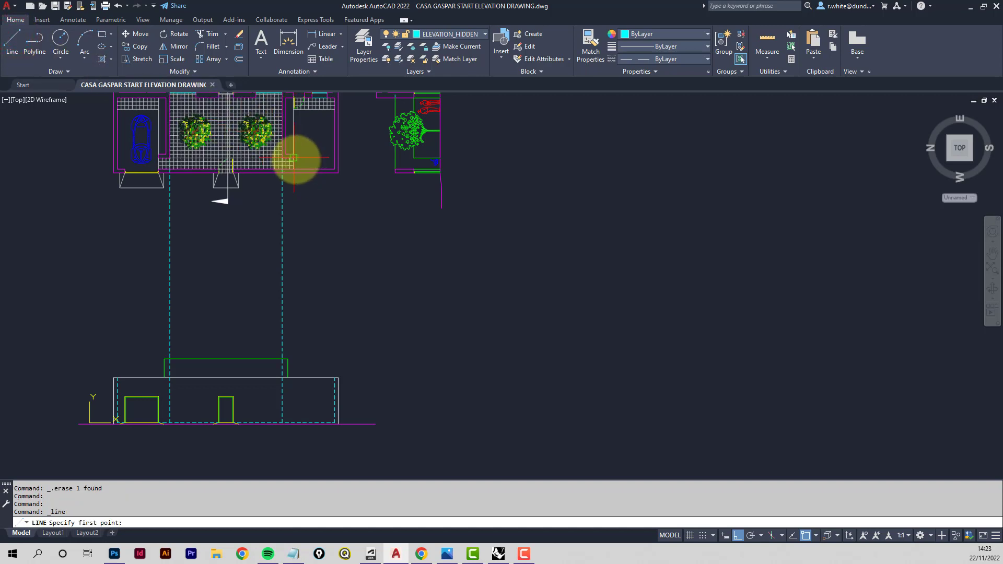
left_click(294, 157)
left_click(302, 421)
key("Return")
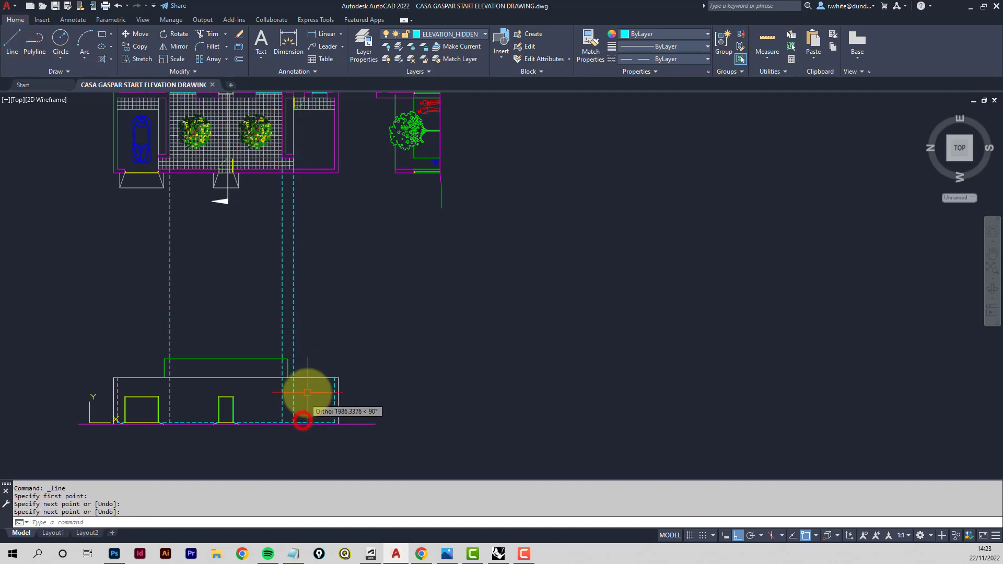
Draw horizontal hidden lines from the entrance's upper right corner to the outermost right projection line and from the garage's upper right corner to the left projection line
scroll(264, 374, "up", 4)
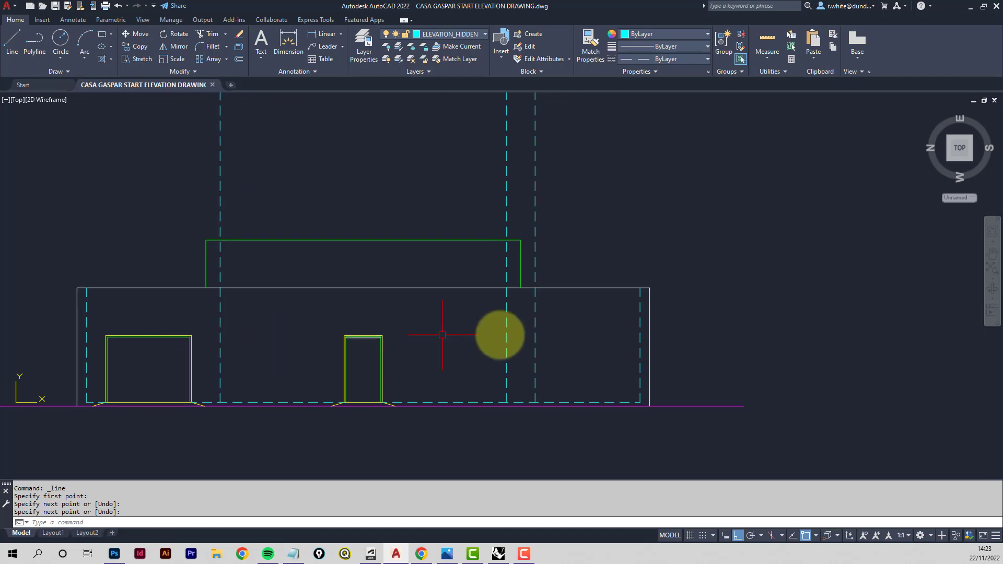
left_click(9, 44)
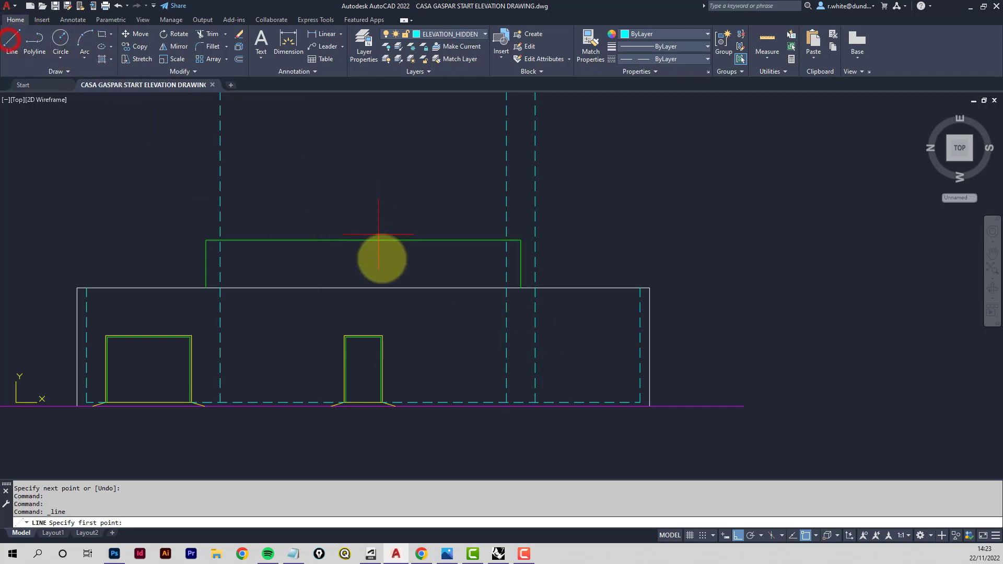
left_click(387, 336)
left_click(538, 338)
key("Return")
key("Return")
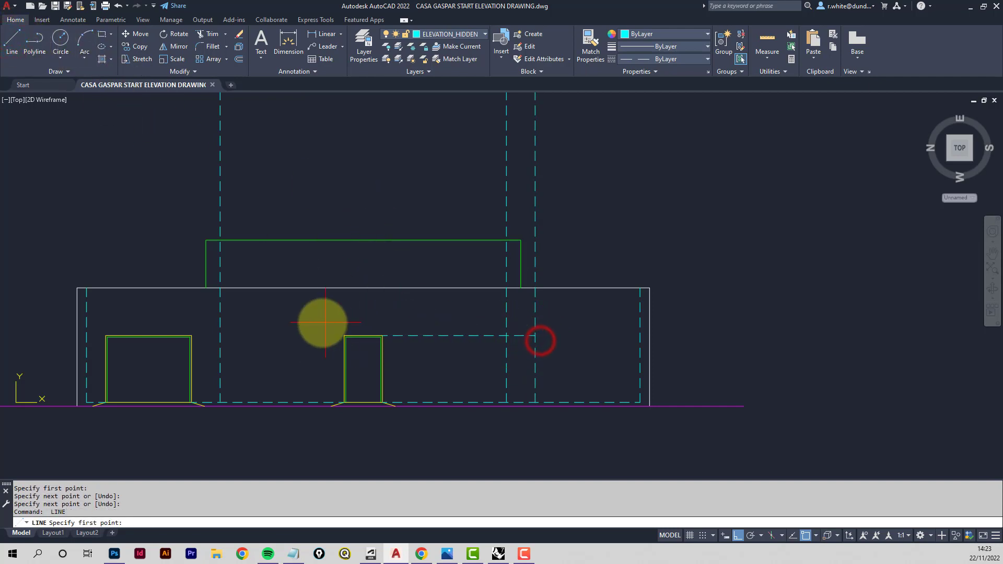
left_click(194, 336)
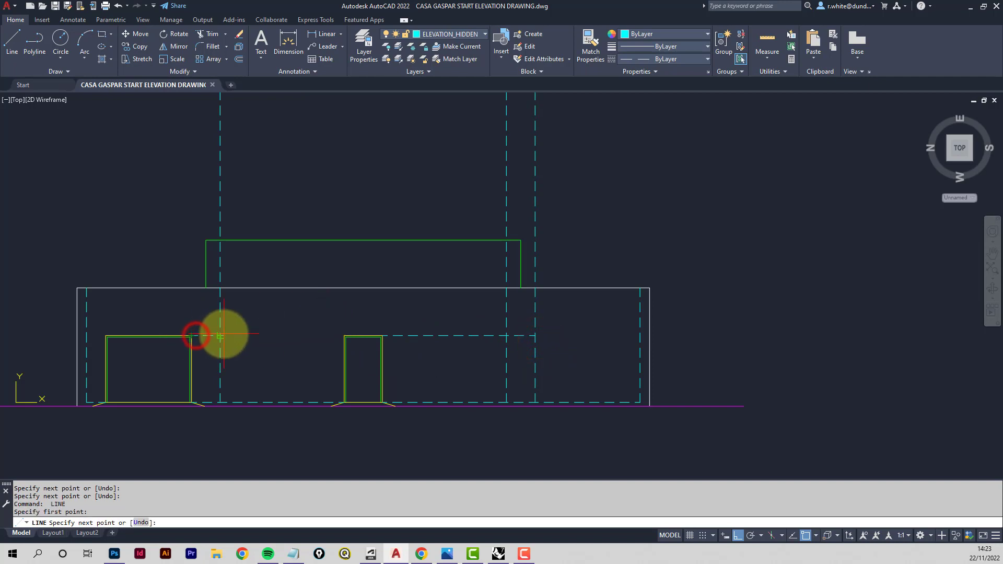
left_click(224, 334)
key("Return")
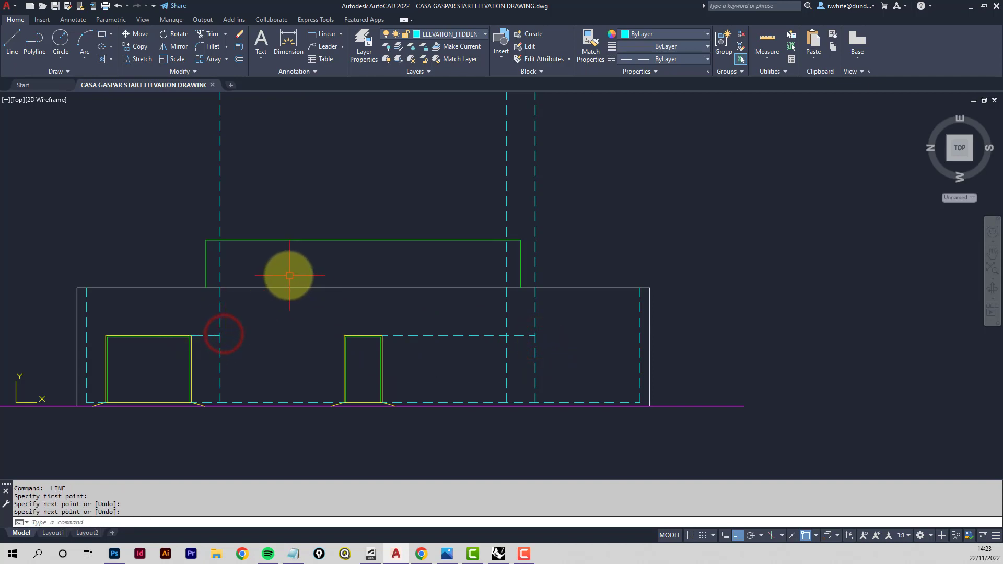
Fillet the hidden line beside the garage with the left projection line at radius 0 to form a square corner
left_click(212, 47)
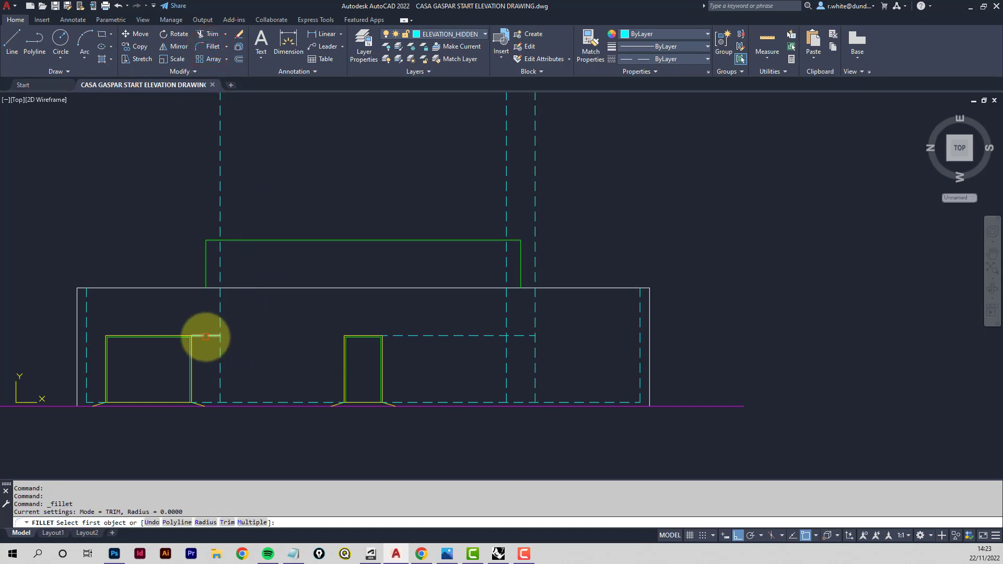
left_click(204, 336)
left_click(222, 355)
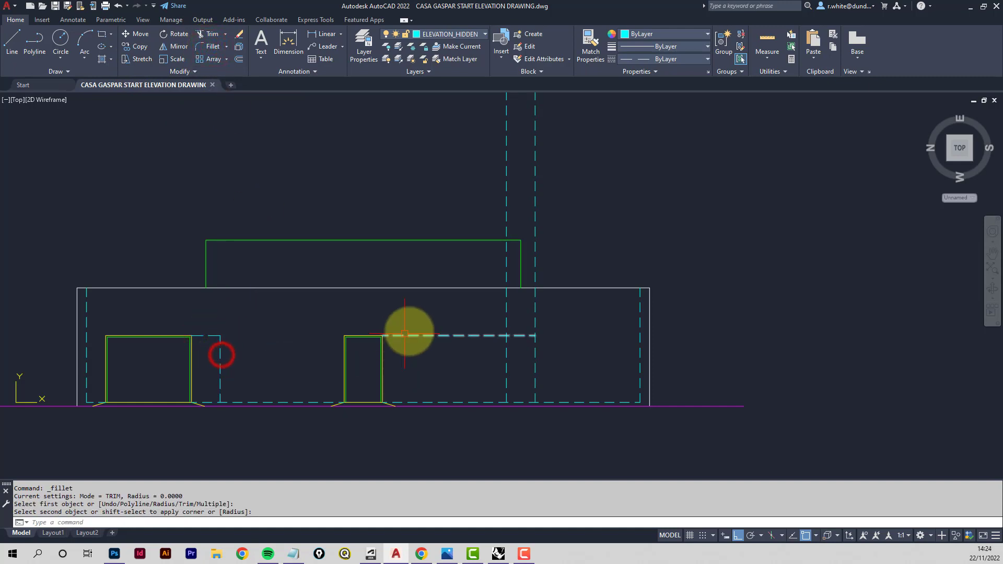
Fillet the hidden head line beside the entrance with both right projection lines at radius 0, leaving a closed hidden opening
key("Return")
left_click(522, 337)
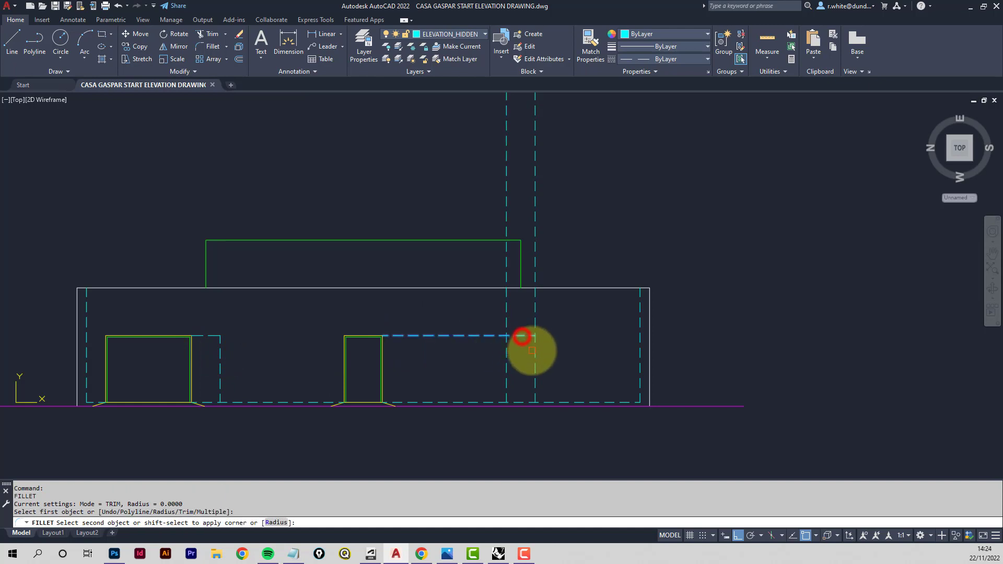
left_click(535, 353)
key("Return")
left_click(519, 335)
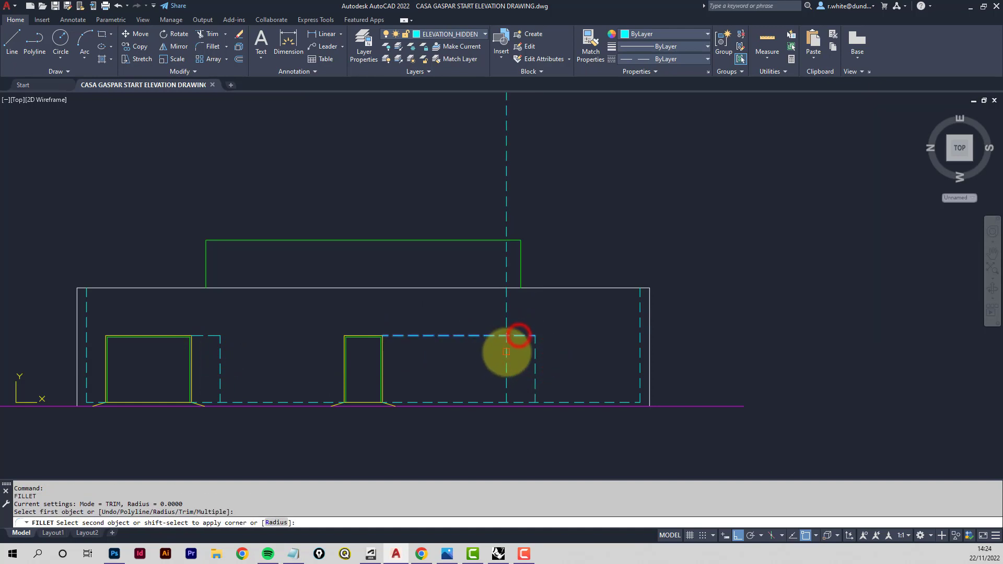
left_click(506, 353)
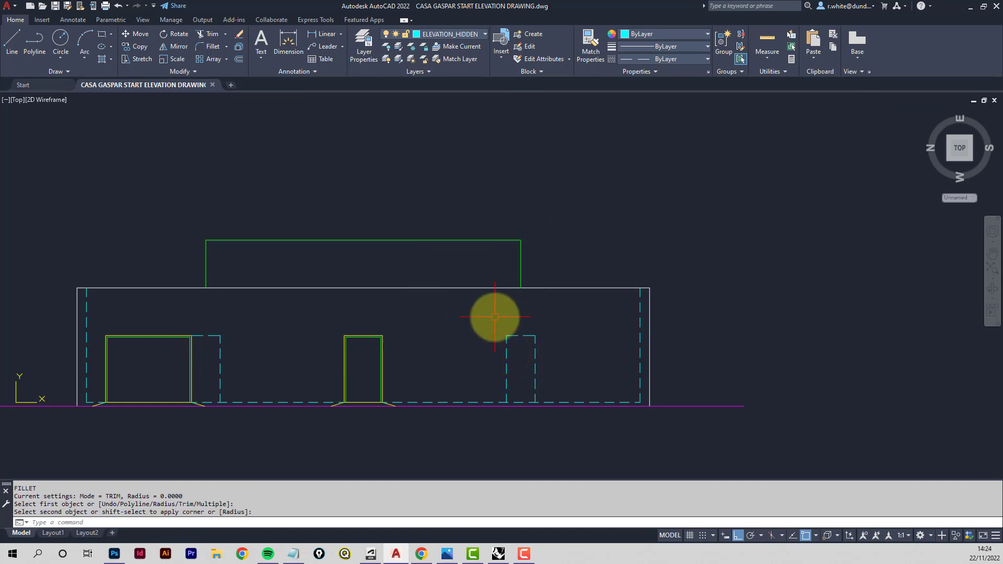
key("Escape")
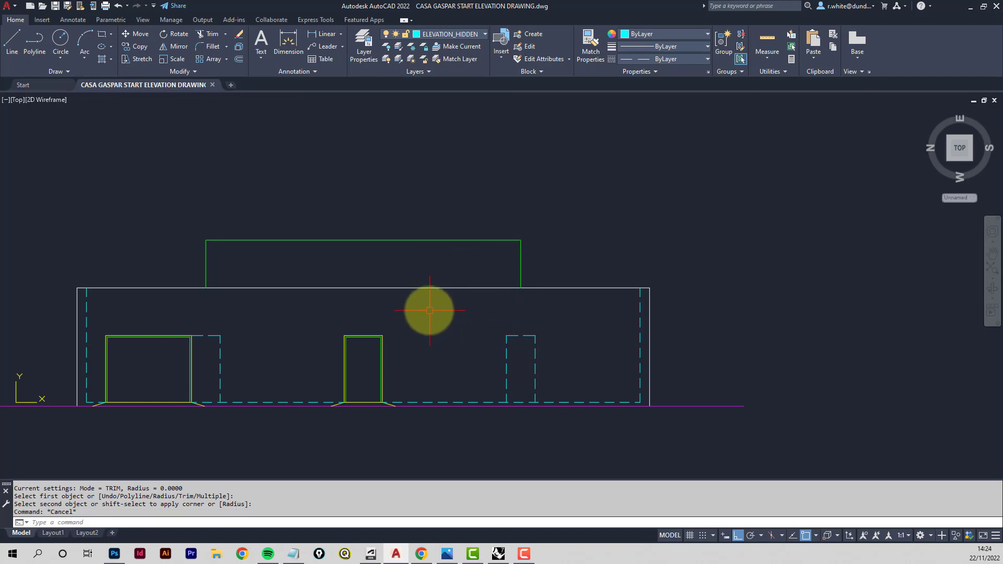
Load CASA GASPAR ELEVATION ENTOURAGE.dwg from the Casa Gaspar folder as the block library
scroll(427, 306, "down", 2)
middle_click_drag(427, 305, 505, 310)
scroll(459, 311, "up", 2)
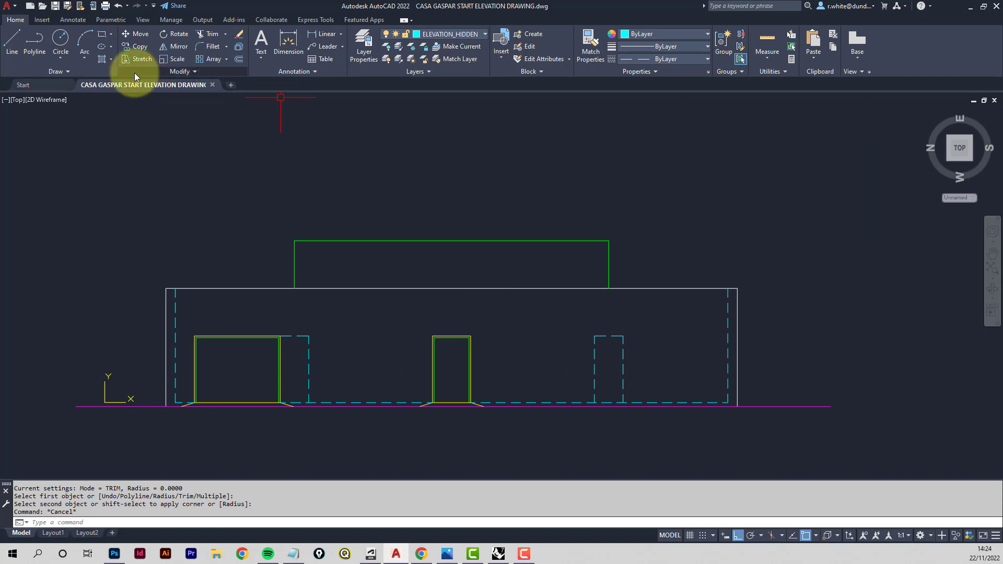
left_click(41, 20)
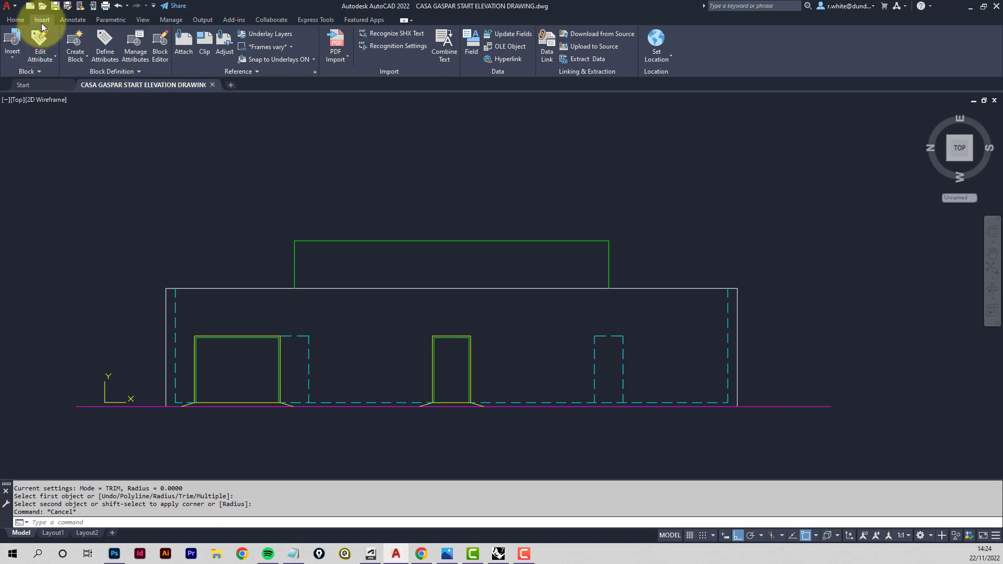
left_click(11, 46)
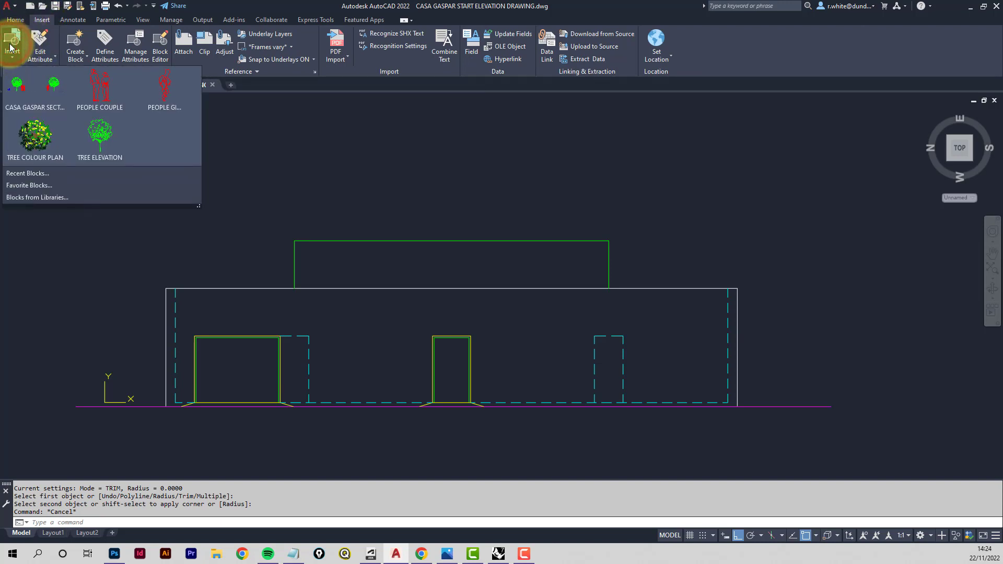
left_click(35, 197)
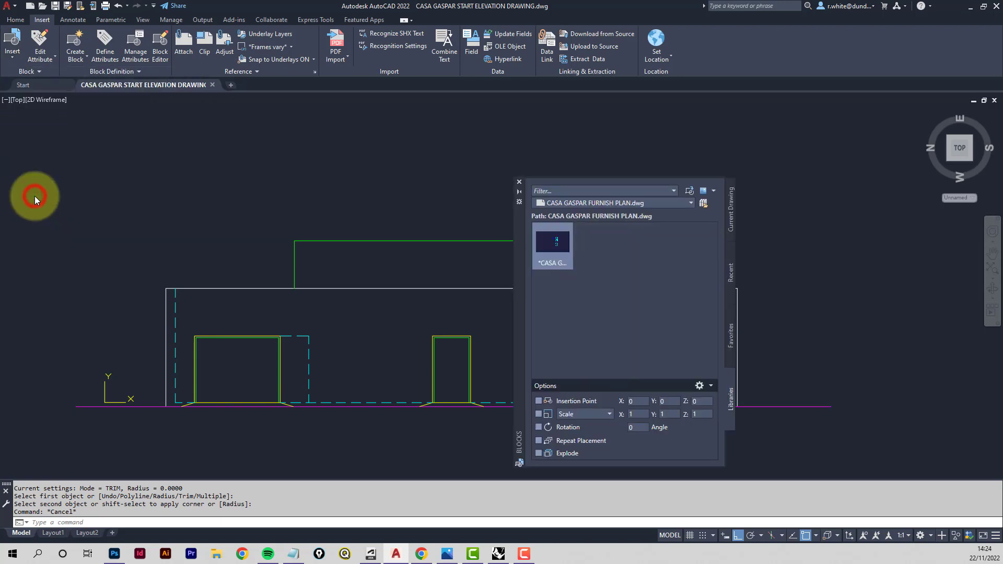
left_click(703, 204)
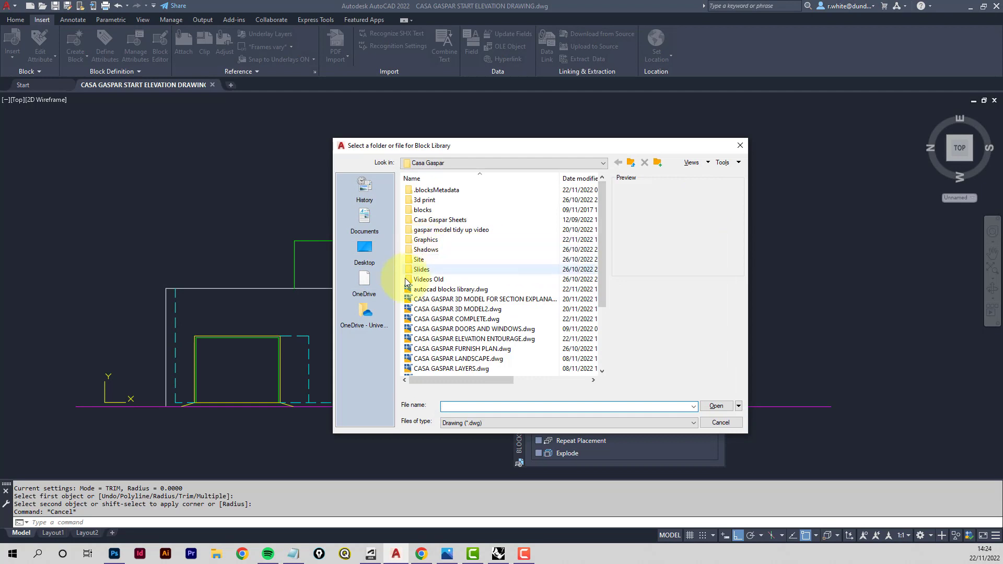
left_click(442, 340)
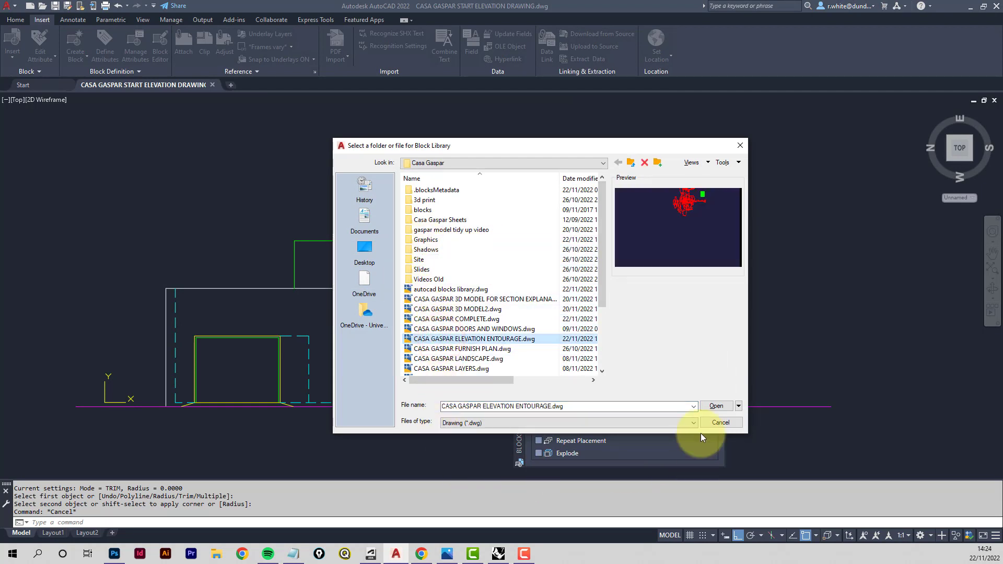
left_click(716, 407)
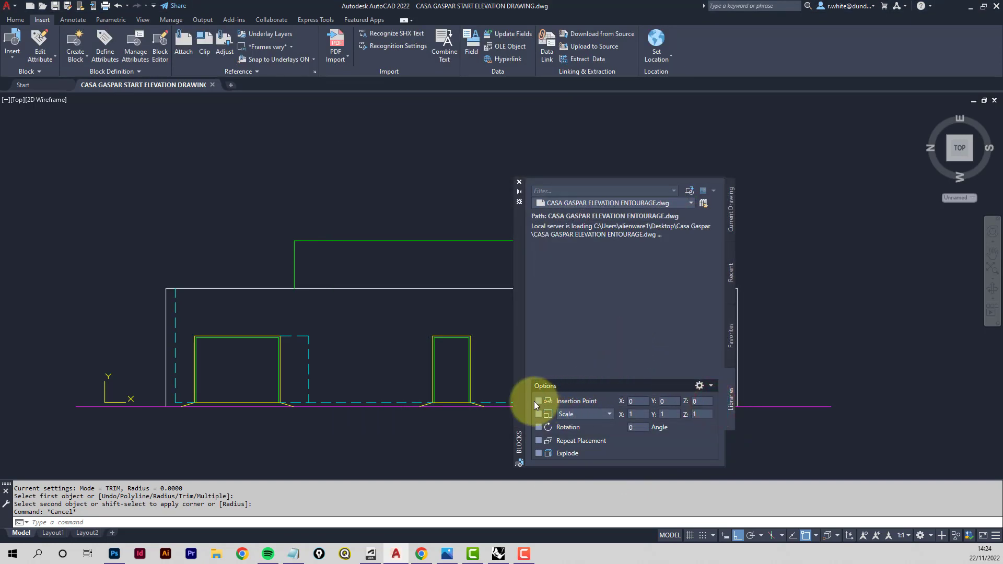
Insert and explode the elevation entourage drawing with an on-screen insertion point at the lower left corner of the hidden wall outline, and close the block library
left_click(538, 400)
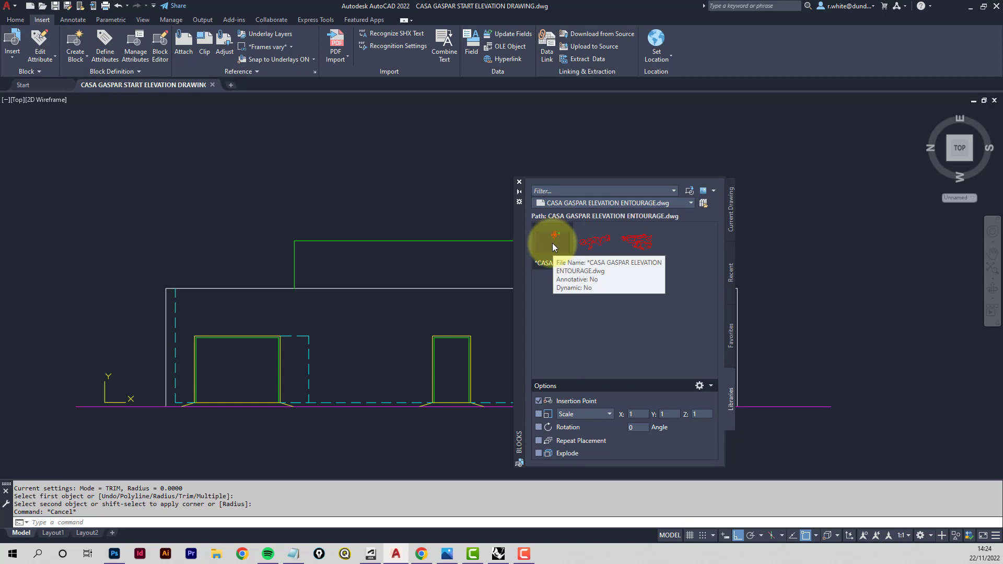
right_click(553, 243)
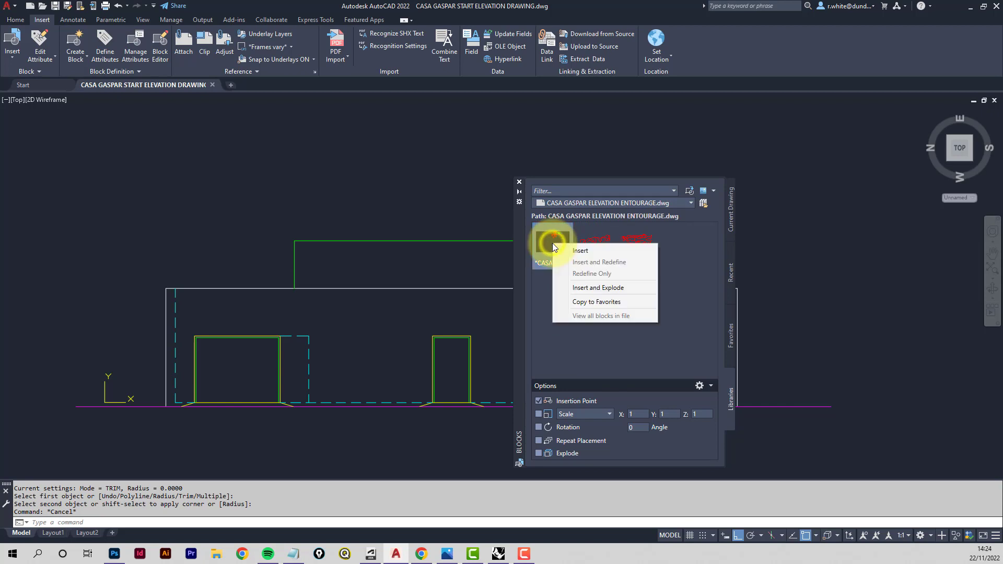
left_click(585, 287)
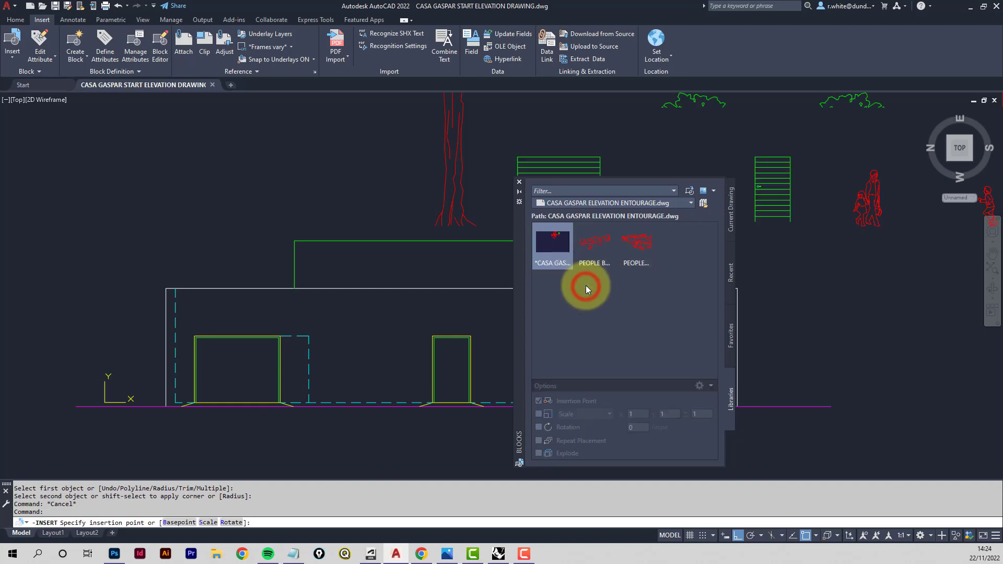
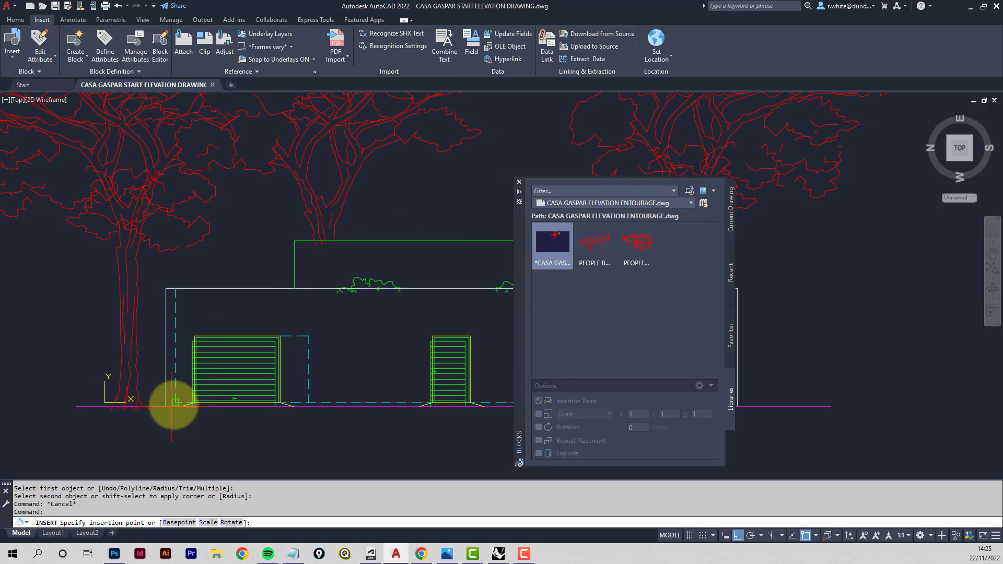
scroll(175, 402, "up", 5)
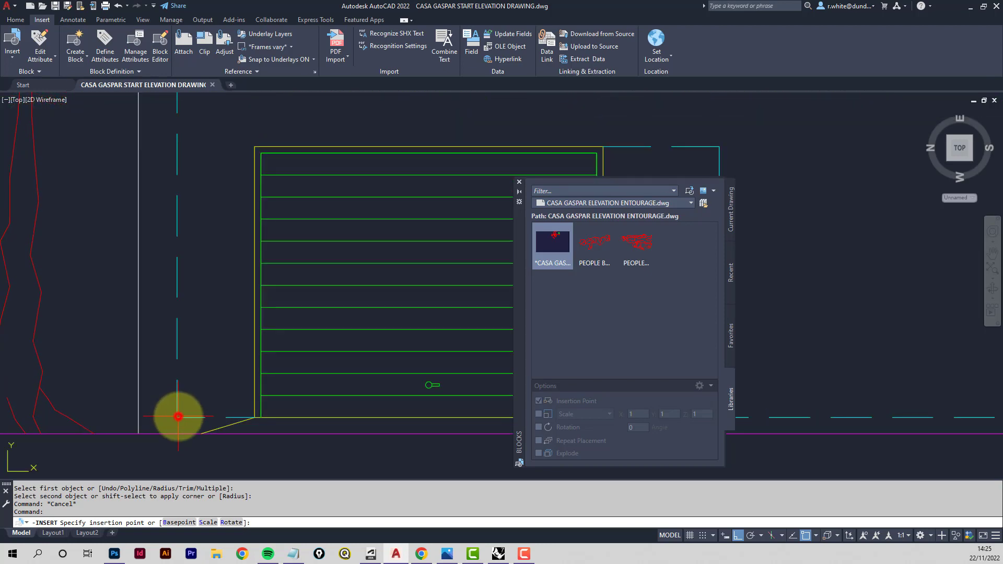
left_click(178, 417)
scroll(388, 243, "down", 2)
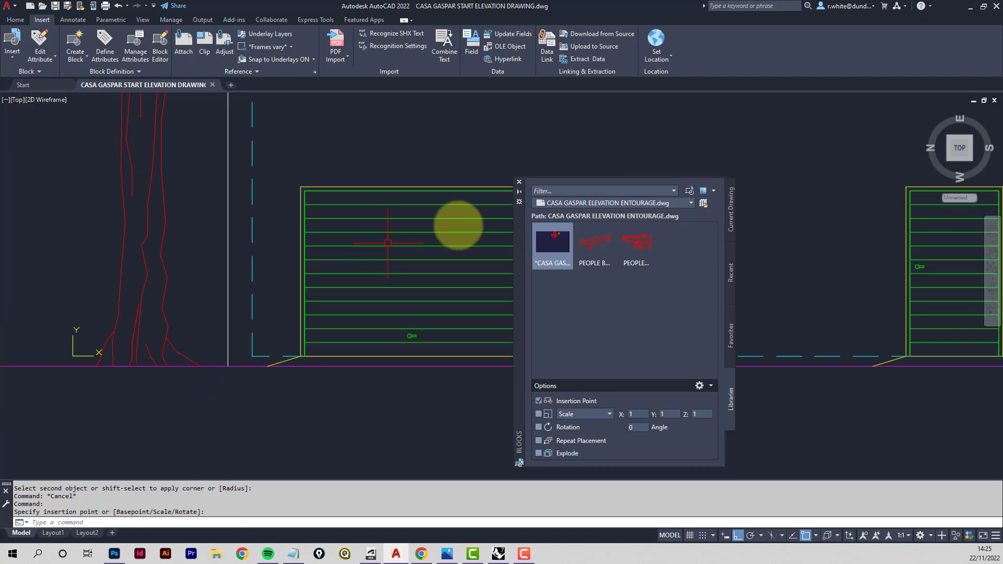
left_click(520, 182)
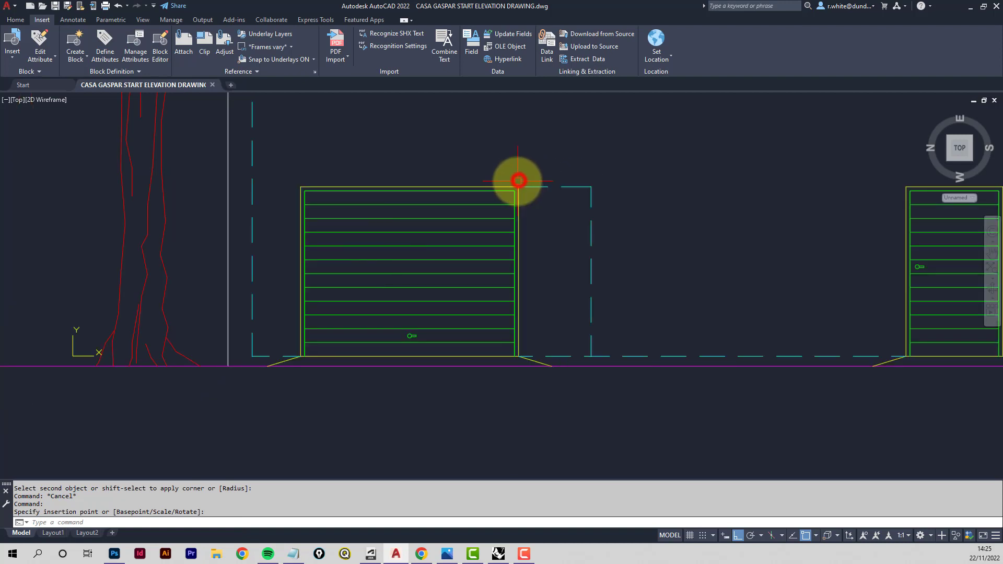
Erase the overlapping inner head and jamb lines around the entrance and garage doors
mouse_move(659, 217)
middle_mouse_down()
mouse_move(515, 239)
mouse_move(450, 232)
middle_mouse_up()
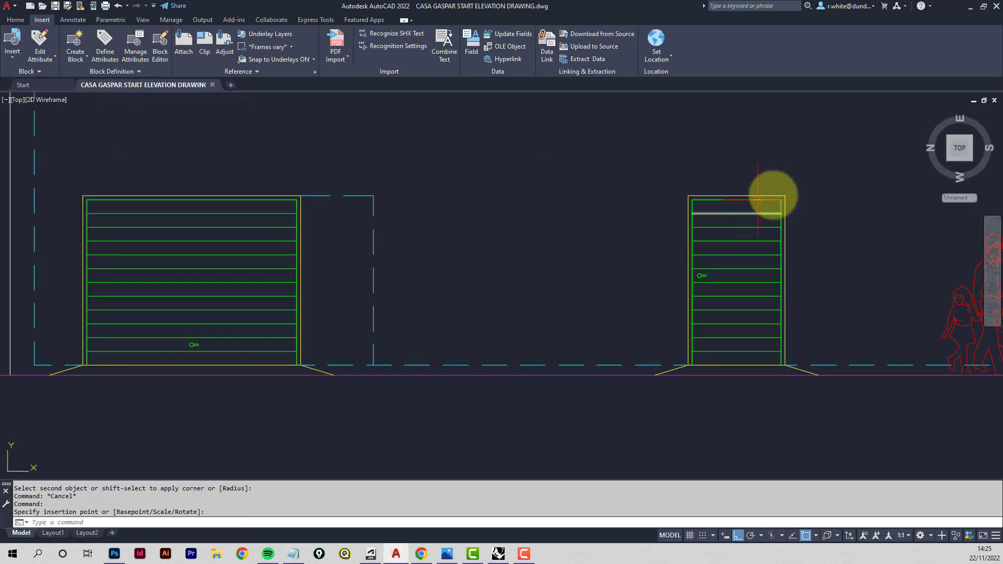
left_click(739, 200)
key("Delete")
left_click(779, 208)
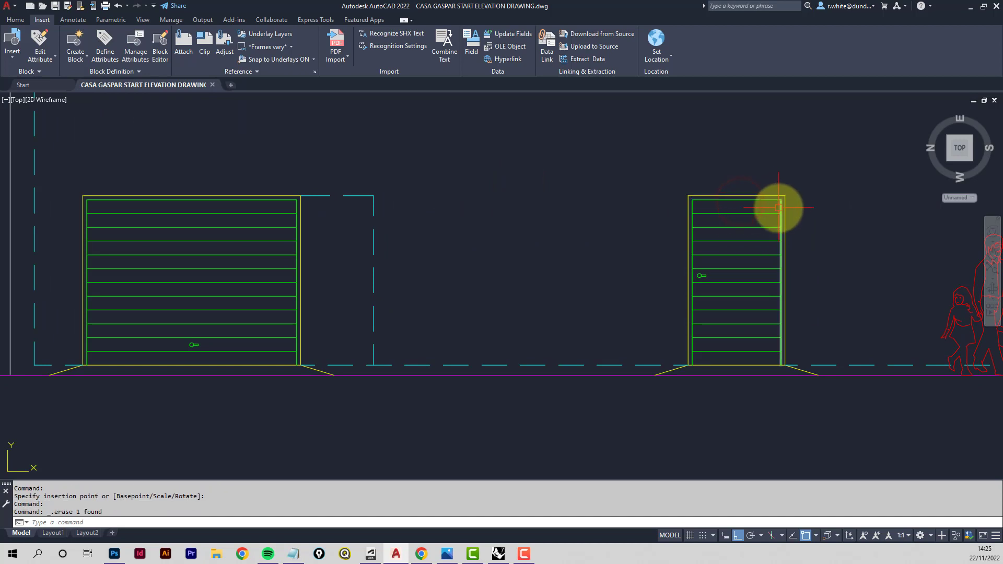
key("Delete")
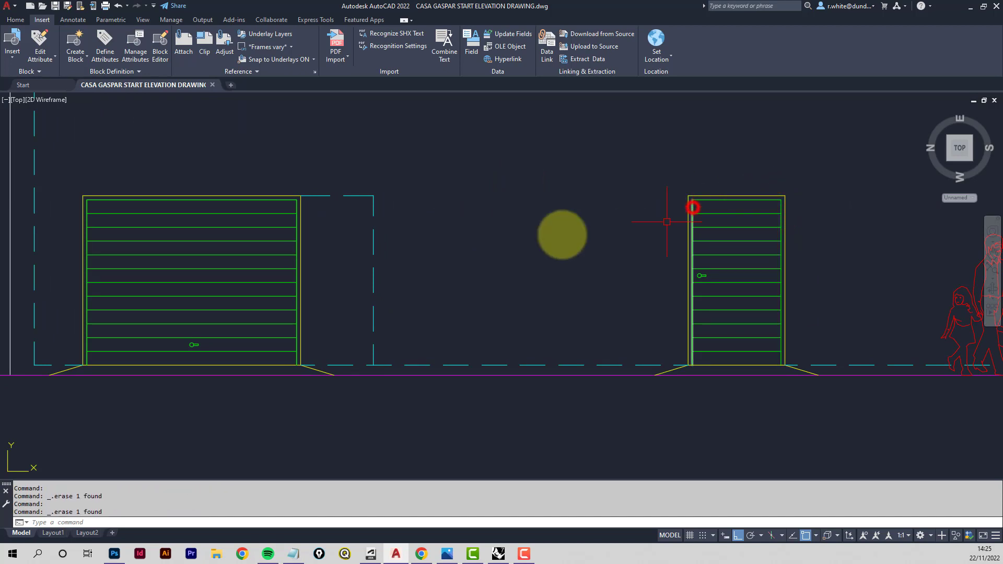
left_click(295, 207)
left_click(253, 202)
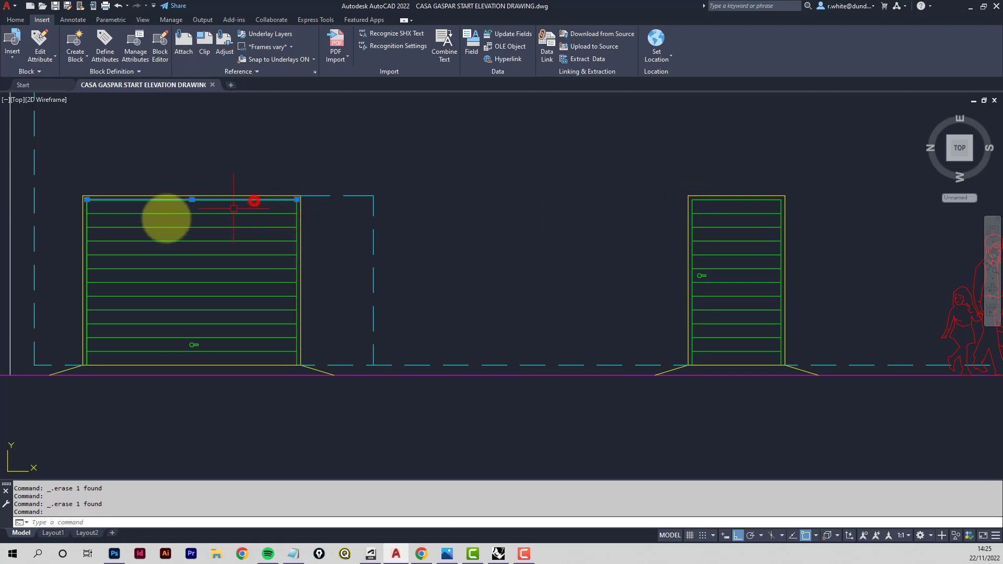
left_click(87, 221)
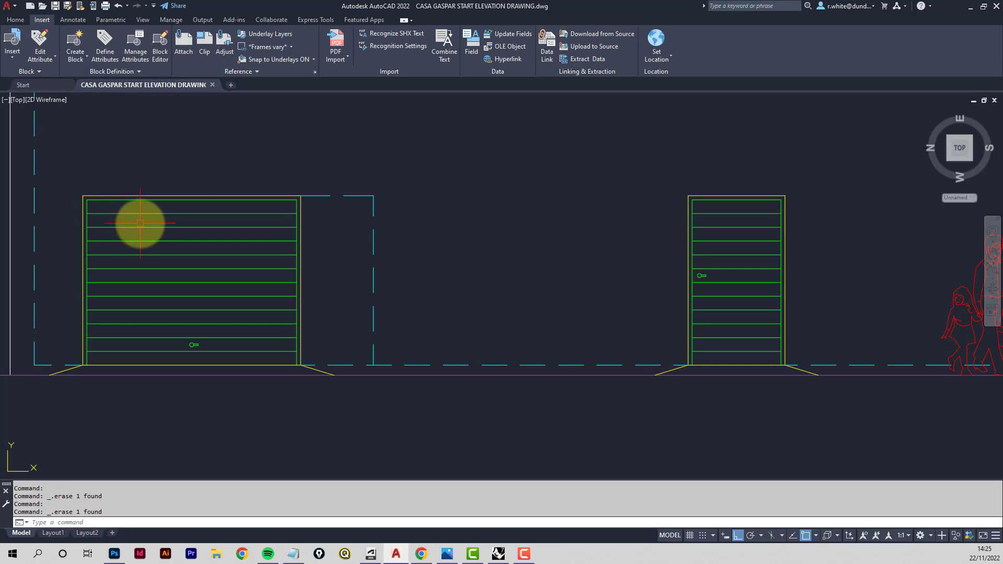
scroll(140, 223, "down", 6)
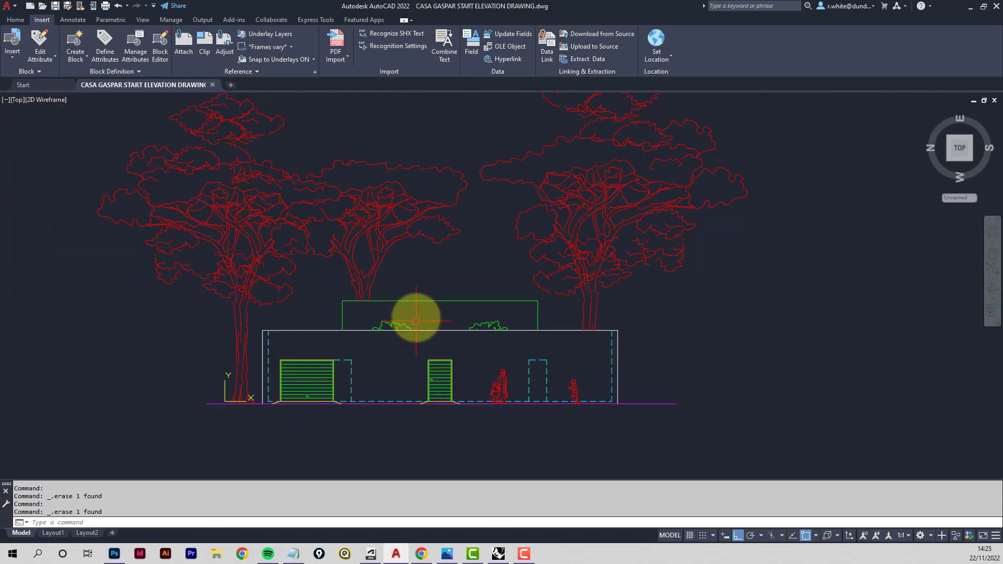
mouse_move(416, 322)
middle_mouse_down()
mouse_move(432, 340)
mouse_move(437, 309)
mouse_move(449, 328)
middle_mouse_up()
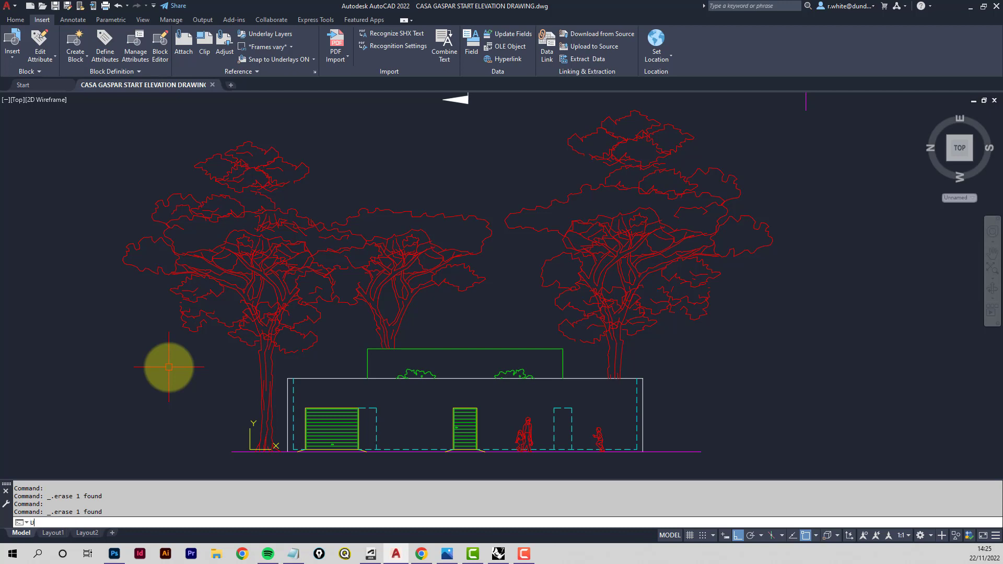
Rename the unnamed current UCS as ELEVATION and set it as the current coordinate system
type("MAN")
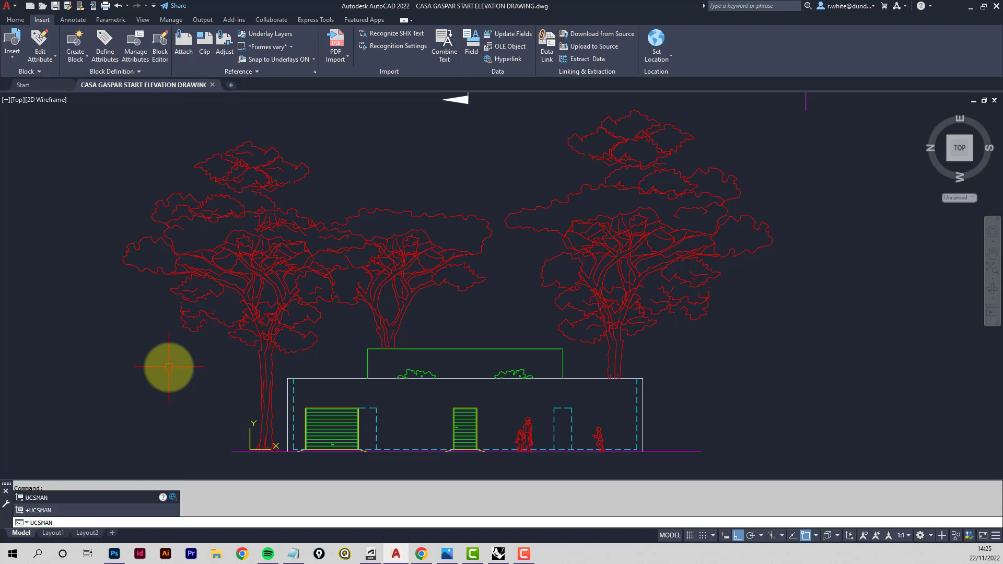
key("Return")
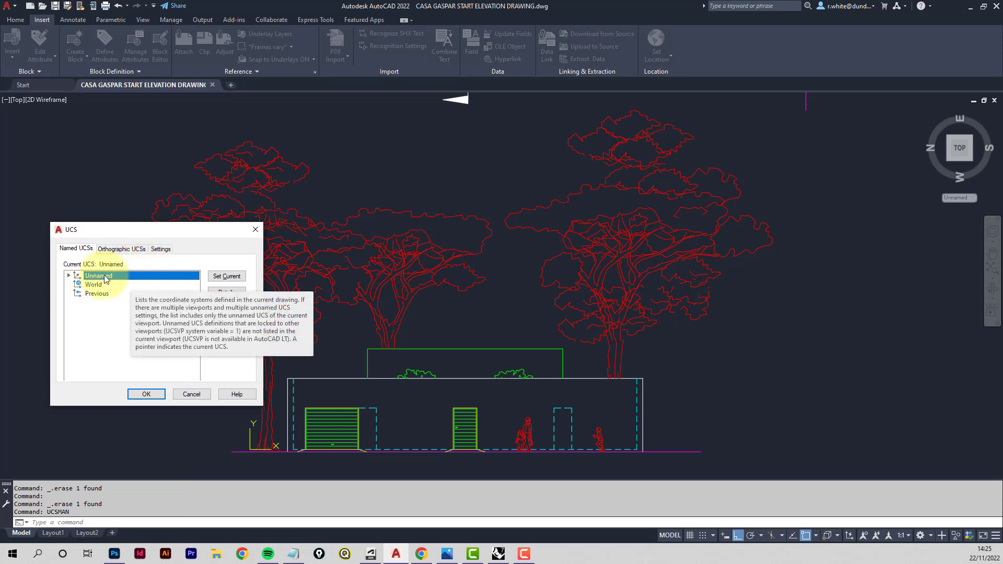
right_click(99, 278)
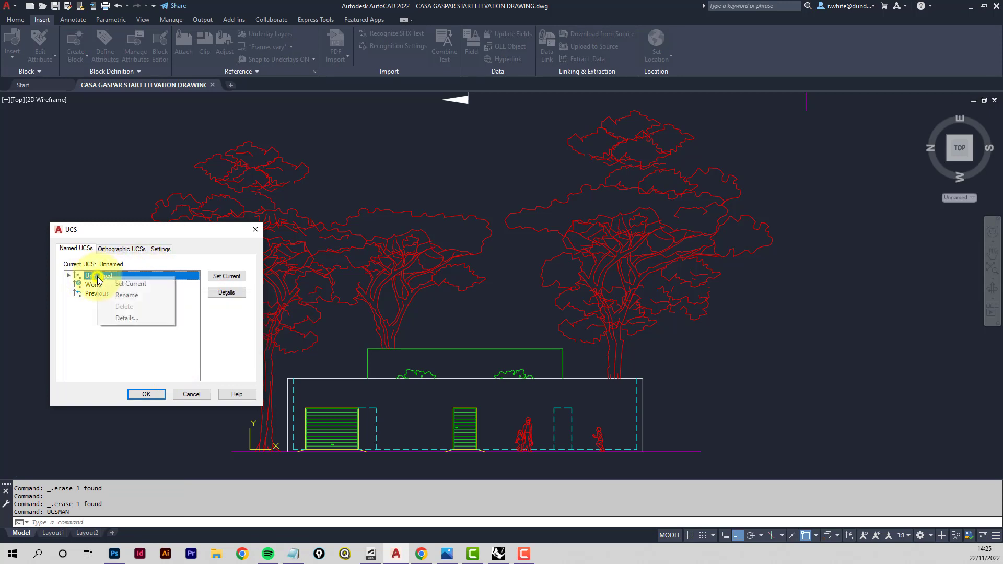
left_click(124, 296)
type("elevatio")
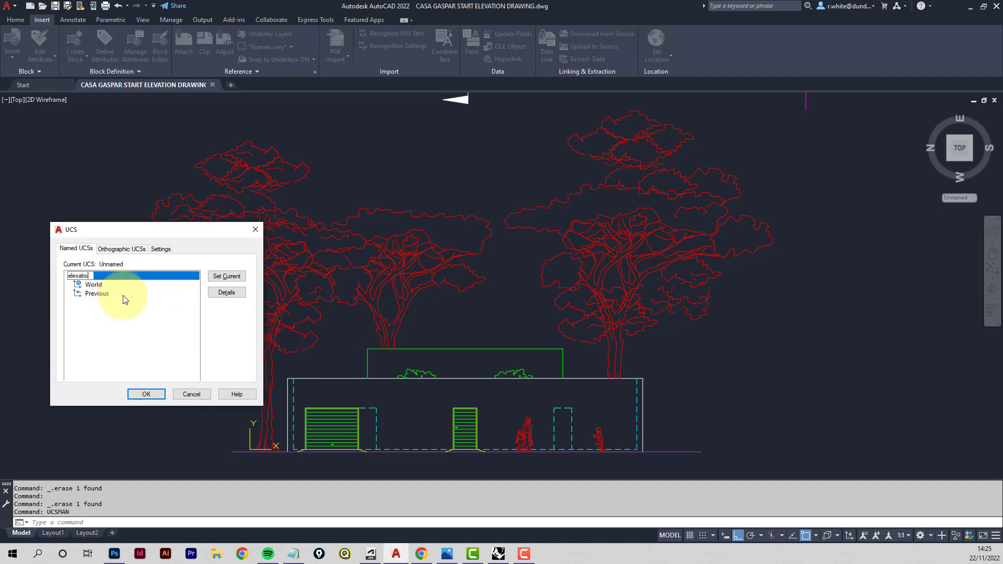
key("BackSpace")
key("BackSpace")
key("BackSpace")
key("BackSpace")
key("BackSpace")
key("BackSpace")
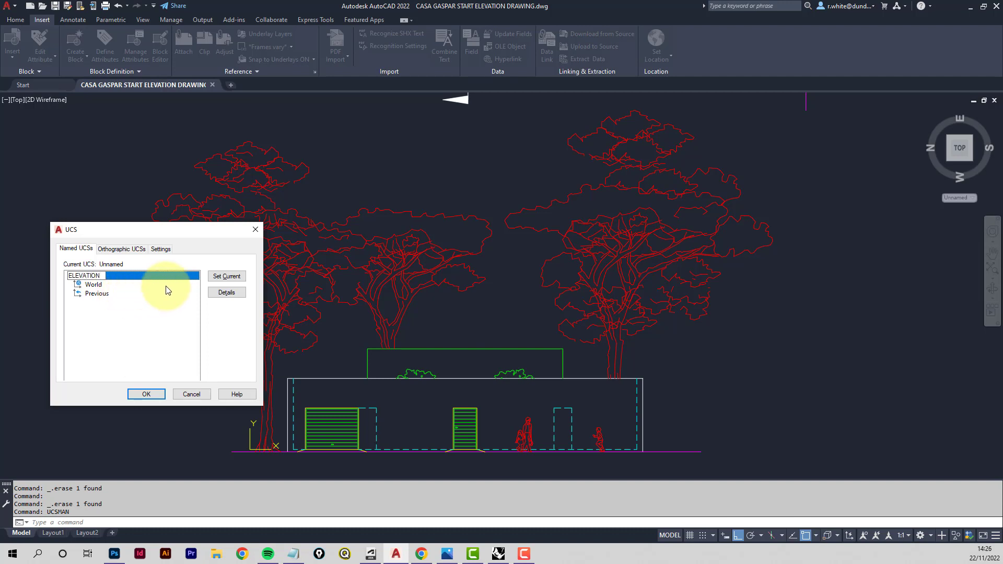
left_click(226, 277)
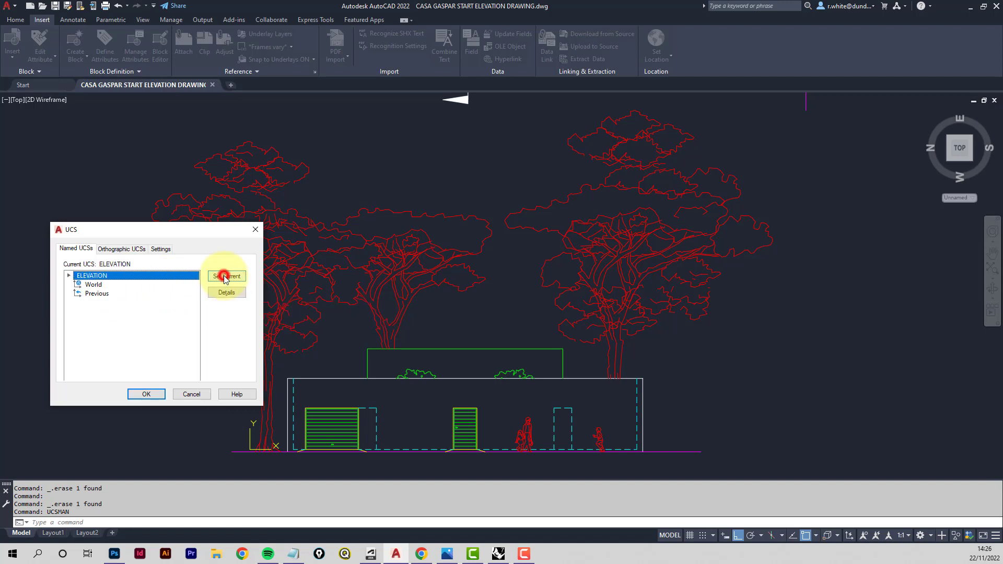
left_click(147, 394)
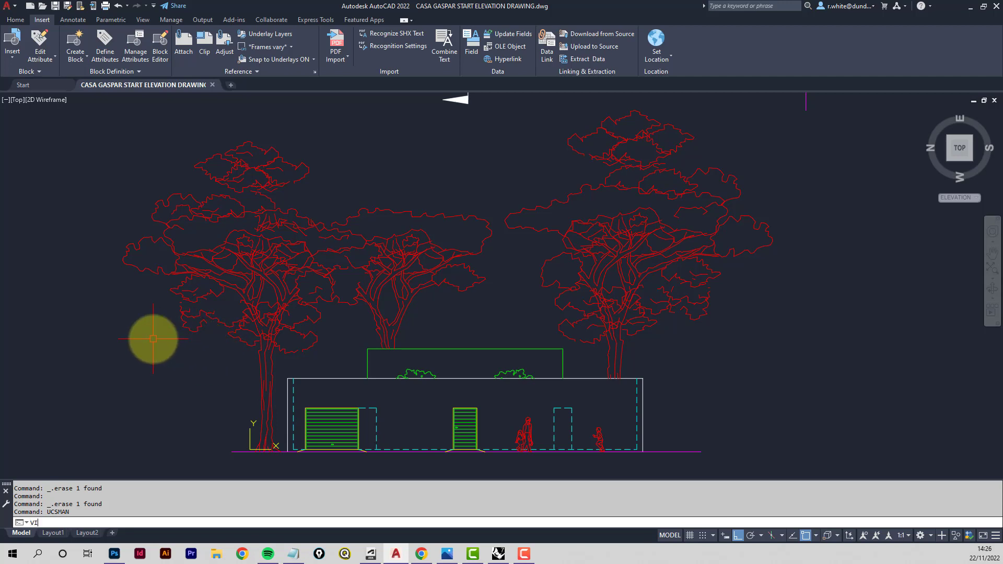
Save the current display as a model view named ELEVATION with the ELEVATION UCS and no layer snapshot, and set it current
key("Return")
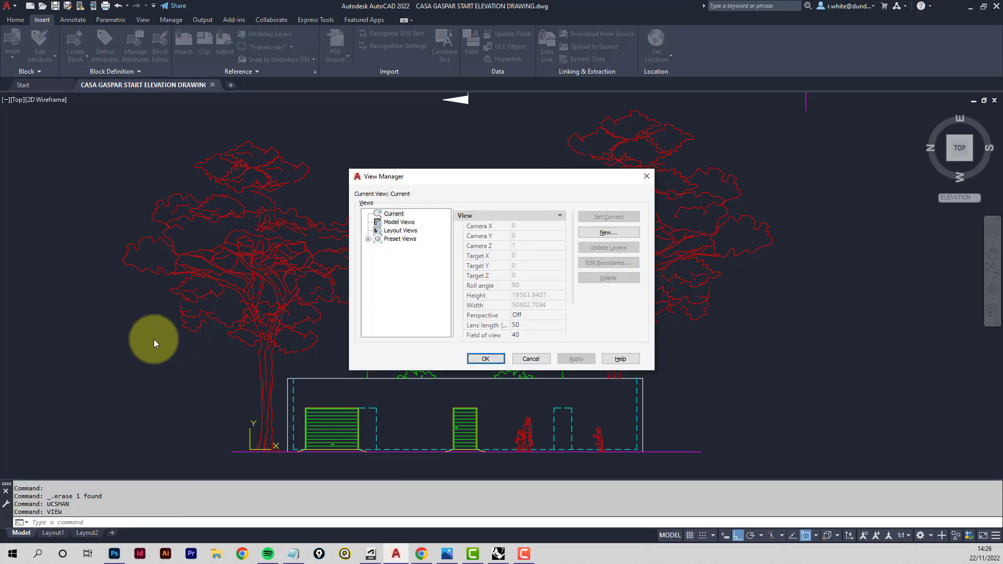
left_click(614, 235)
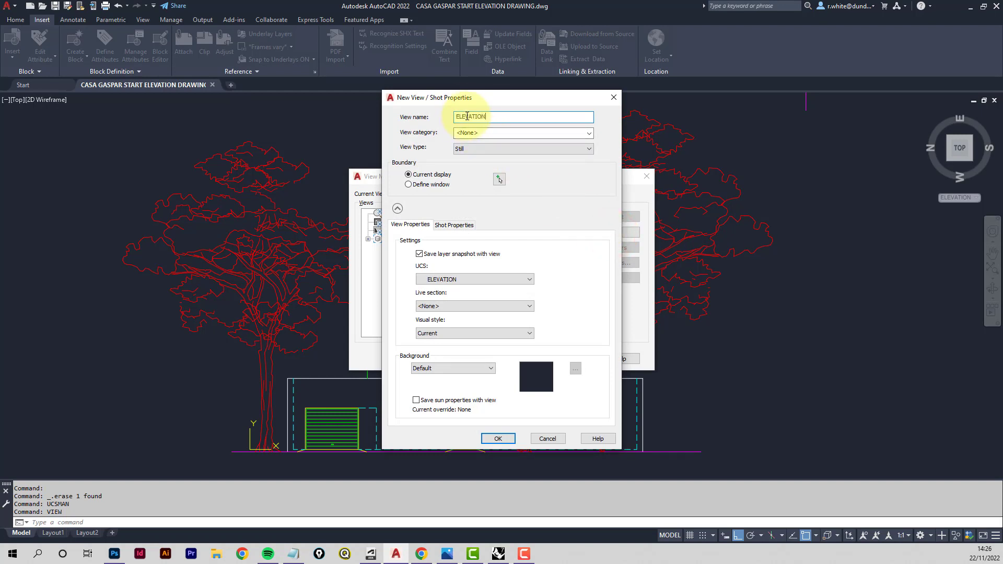
left_click(397, 208)
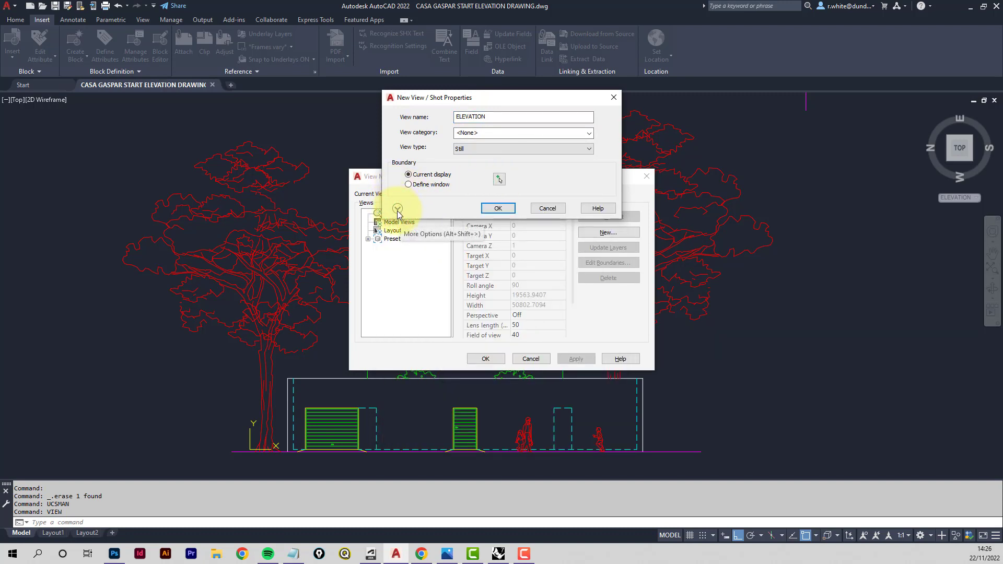
left_click(398, 209)
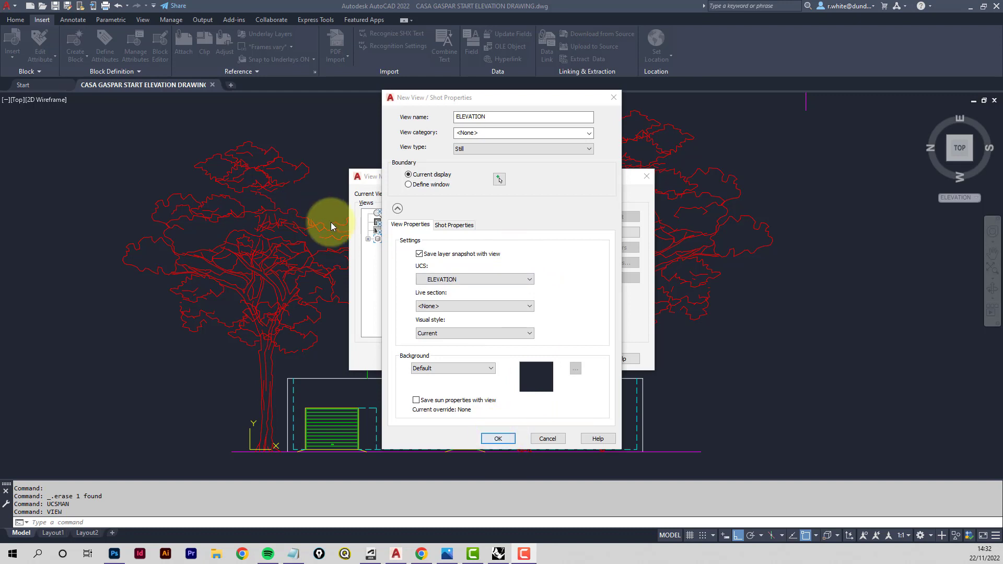
left_click(420, 254)
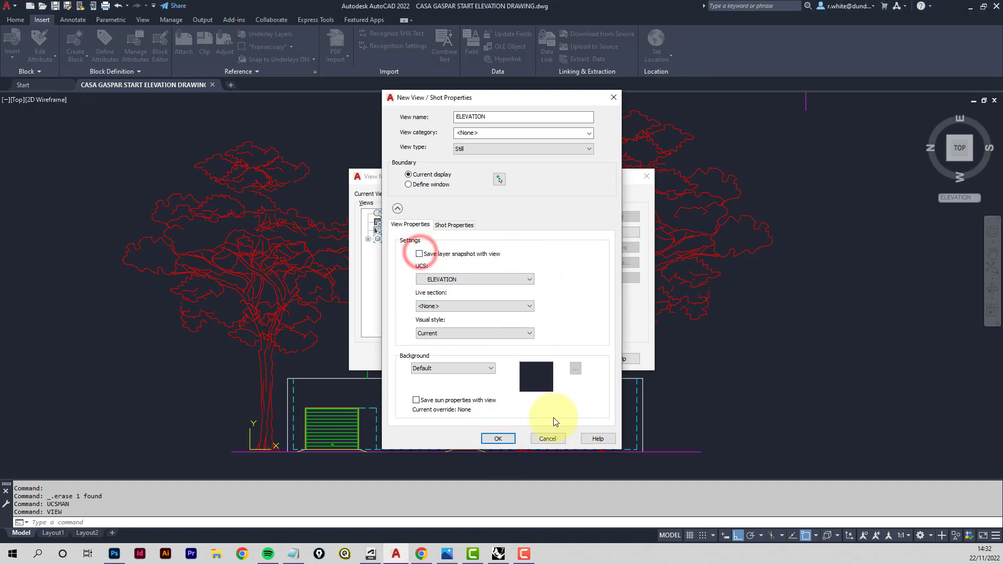
left_click(499, 439)
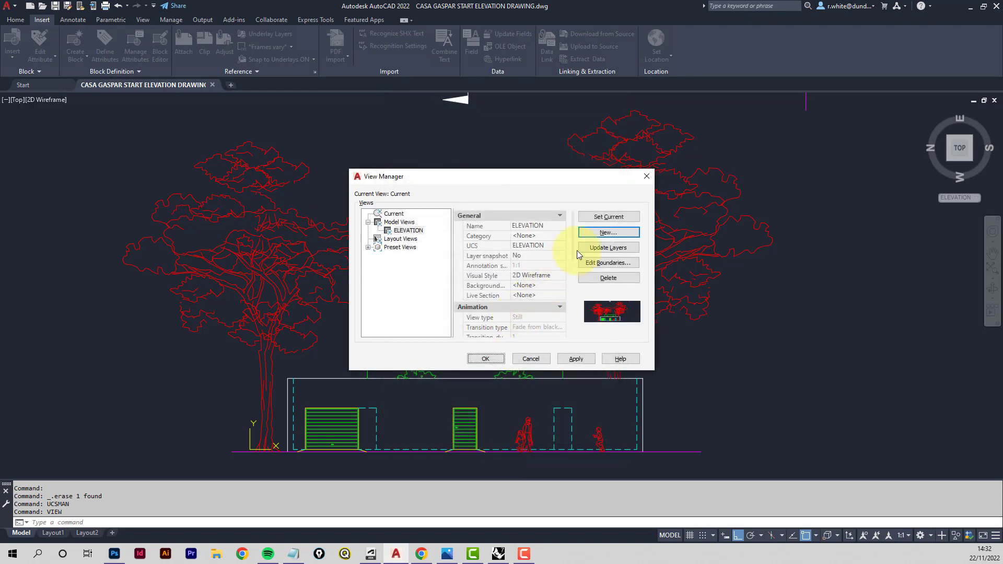
left_click(604, 218)
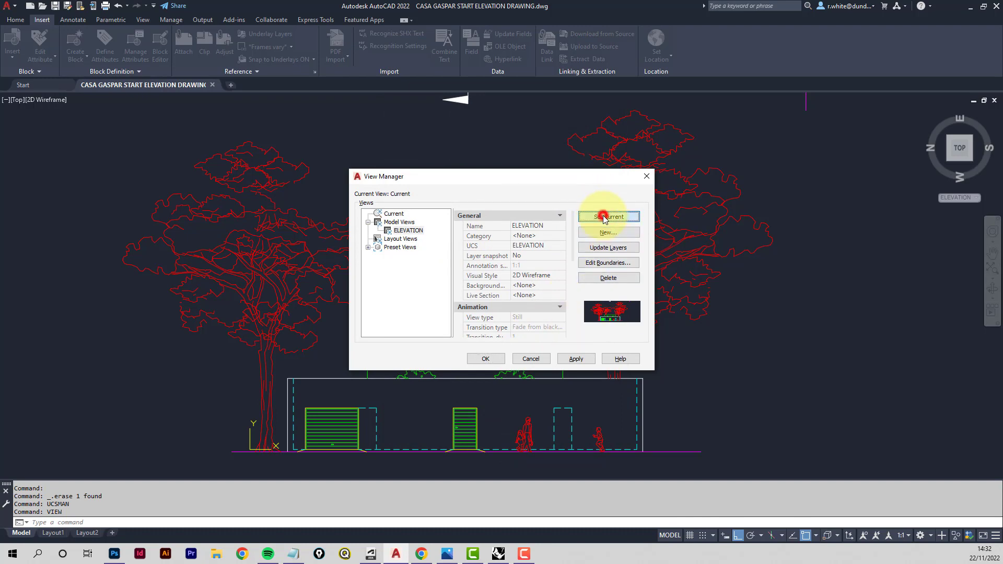
left_click(580, 359)
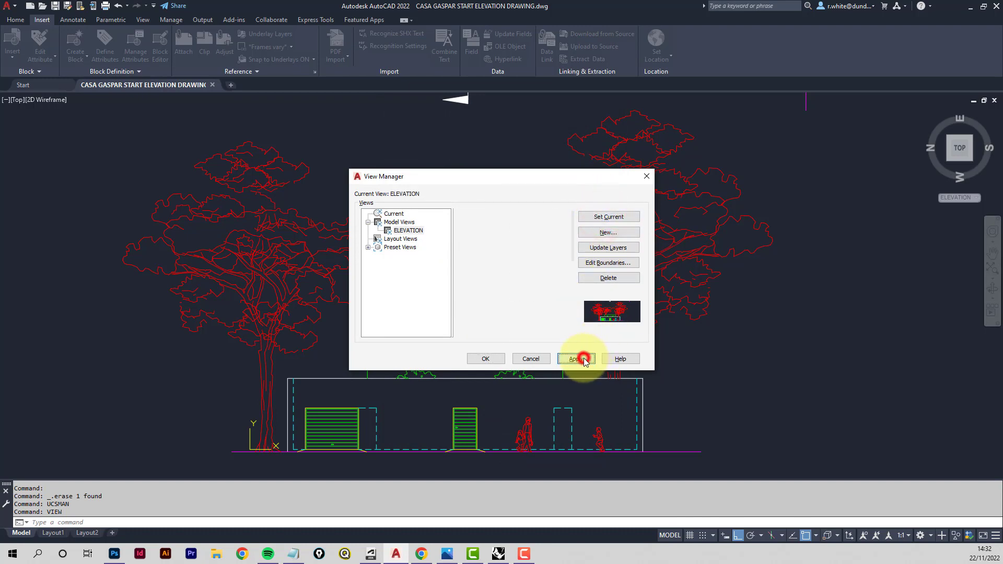
left_click(498, 360)
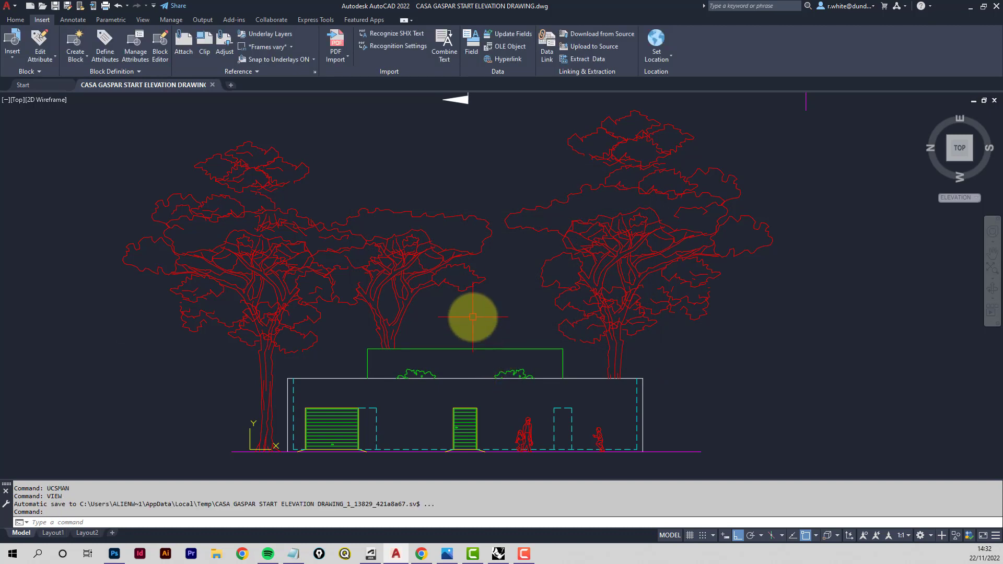
Reset the coordinate system to World and show the plan view of the current UCS
type("UCS")
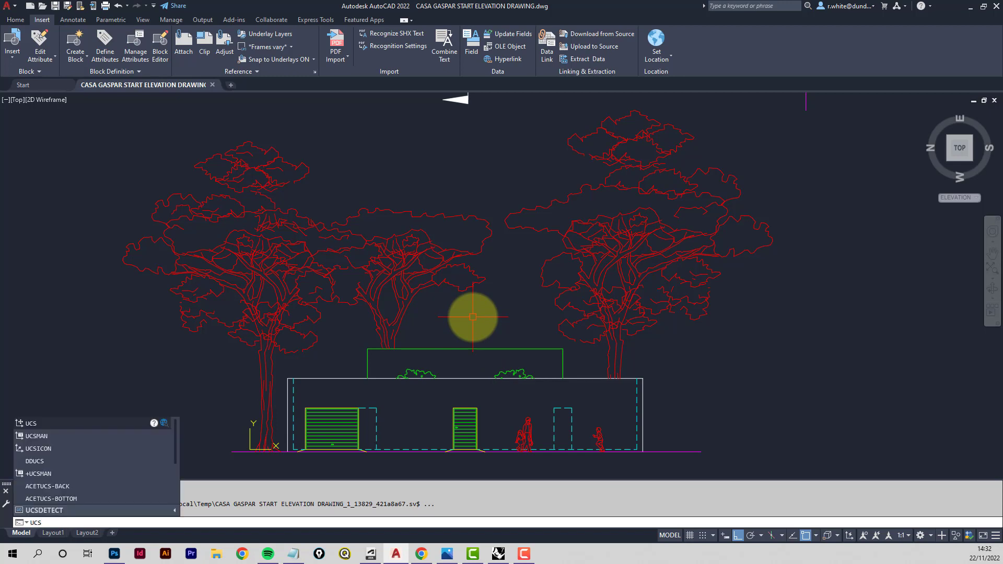
key("Return")
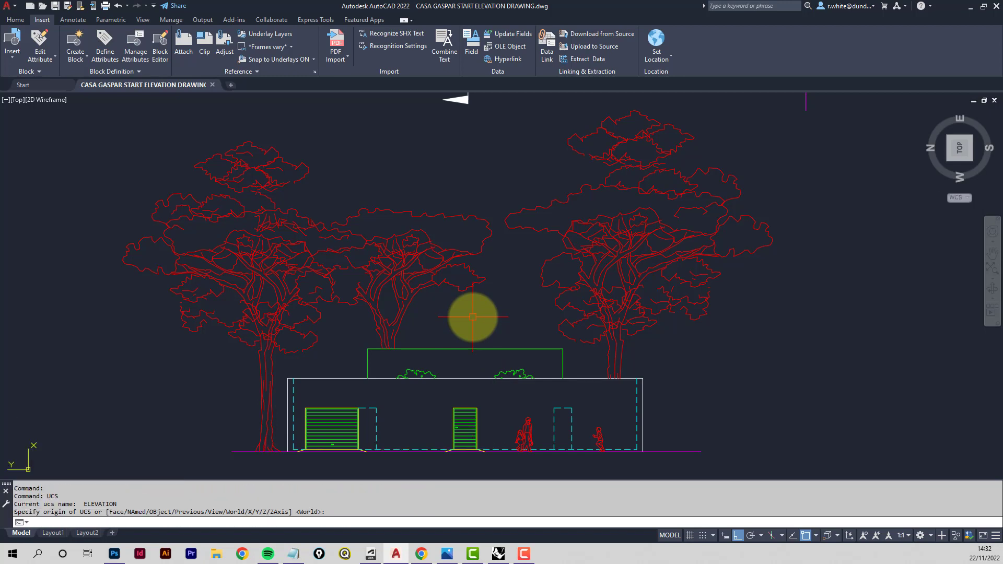
type("PLAN")
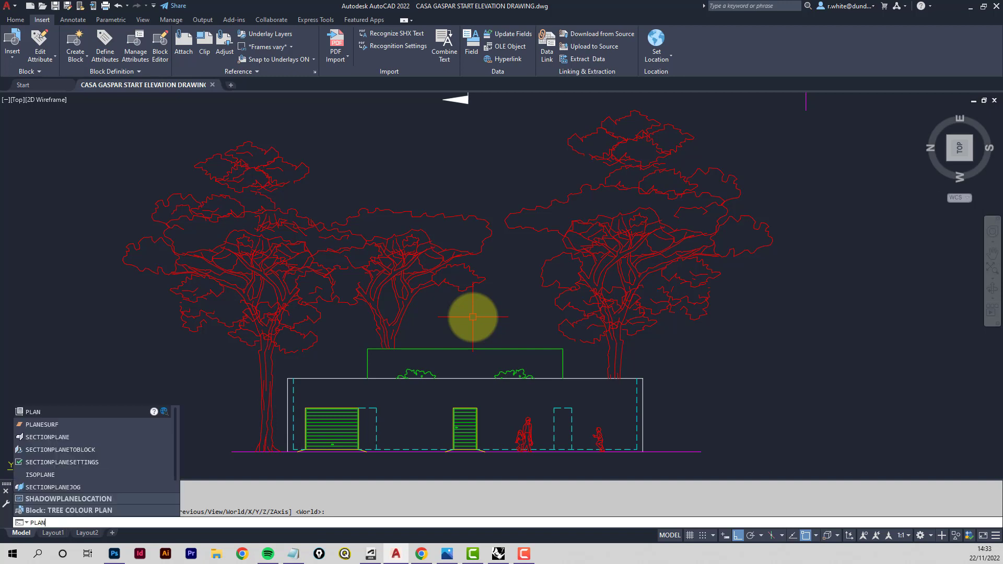
key("Return")
key("Return")
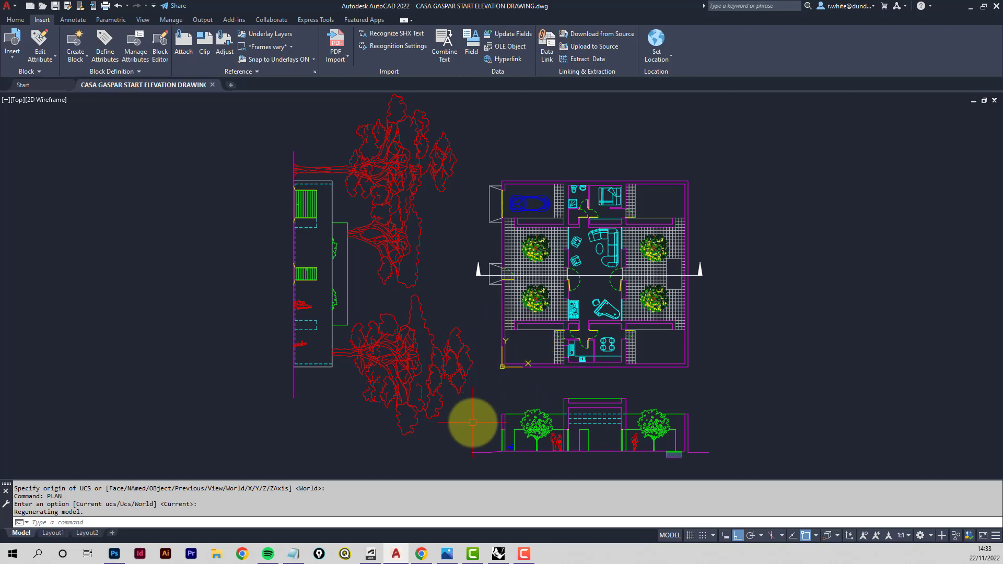
Restore the saved ELEVATION model view through the View Manager
type("v")
key("Return")
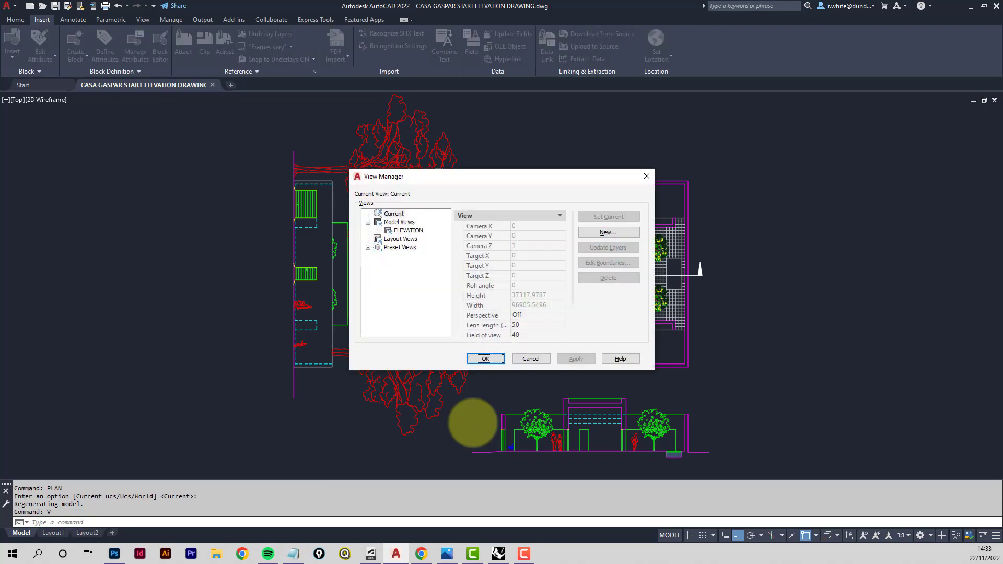
left_click(406, 232)
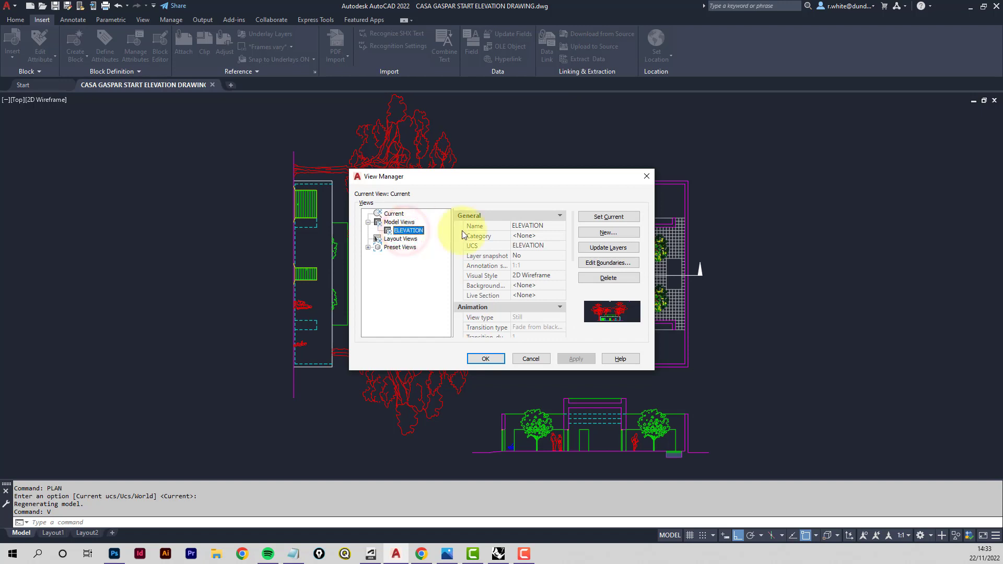
left_click(609, 218)
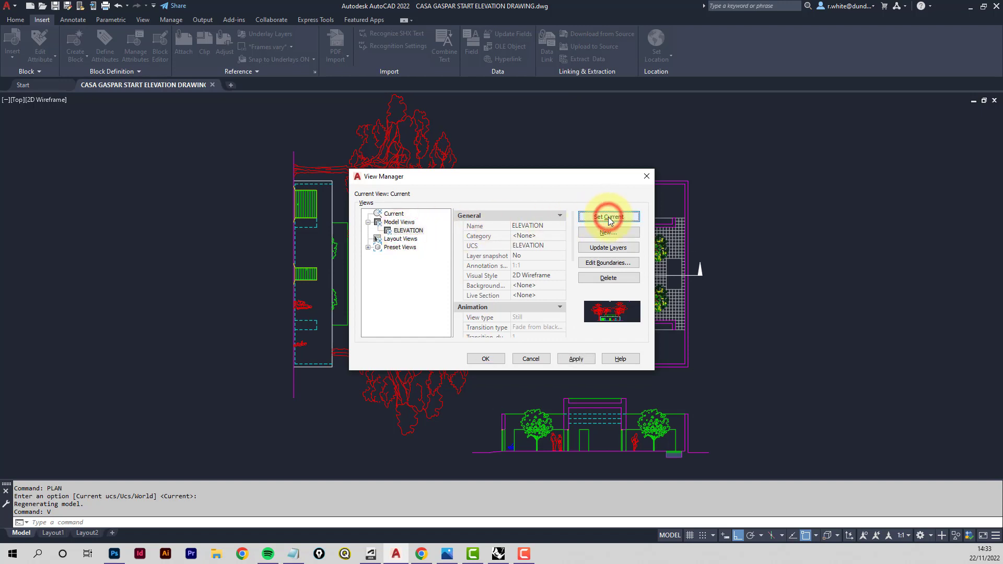
left_click(581, 359)
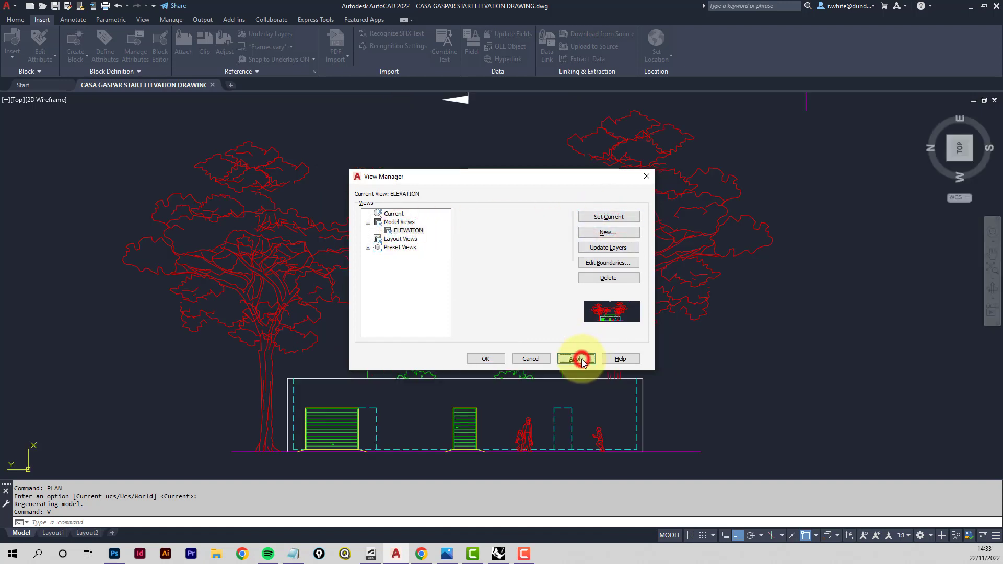
left_click(486, 359)
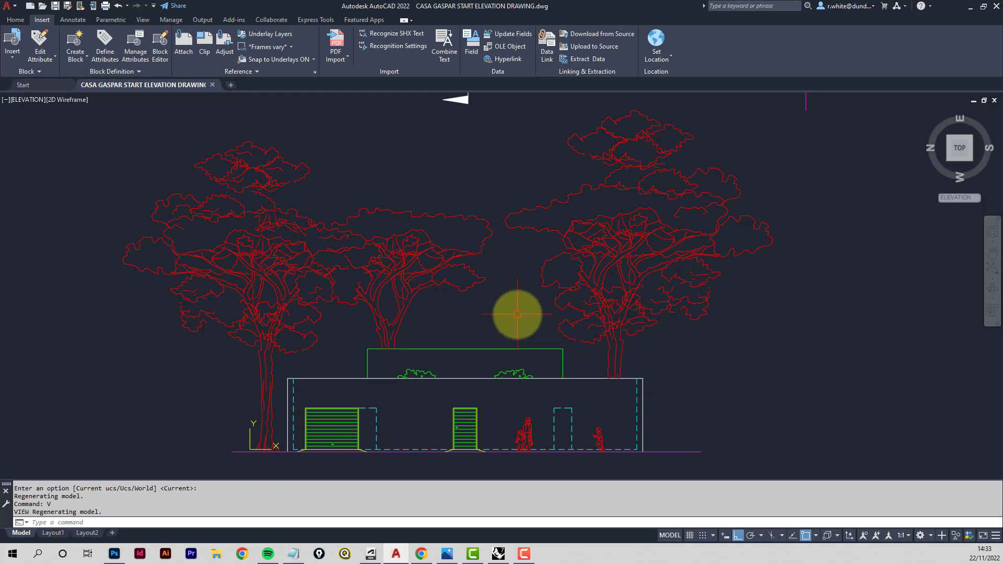
Examine the rotated floor plan and section together with the front elevation below them
scroll(510, 307, "down", 4)
scroll(511, 260, "down", 2)
middle_click_drag(511, 259, 453, 358)
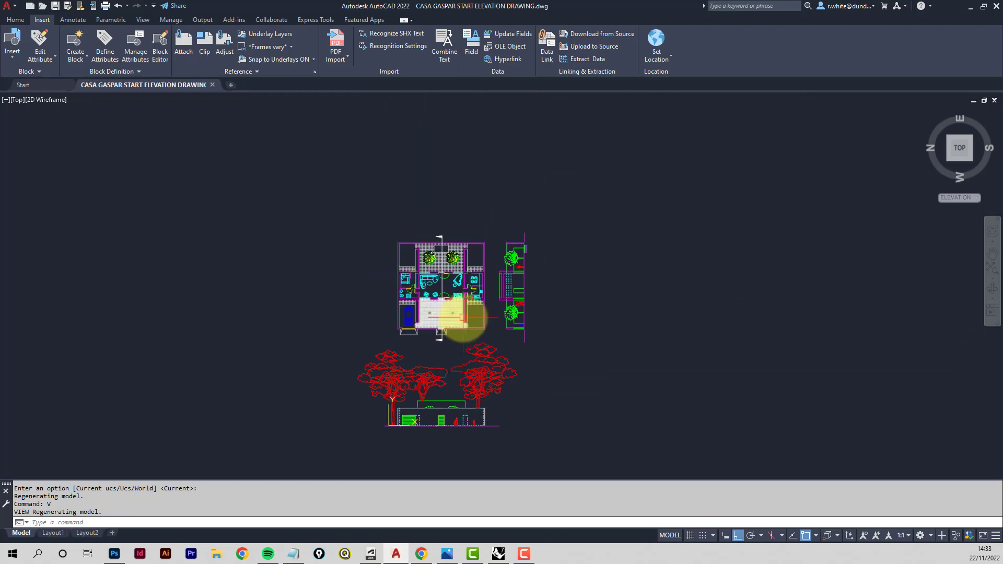
scroll(465, 316, "up", 4)
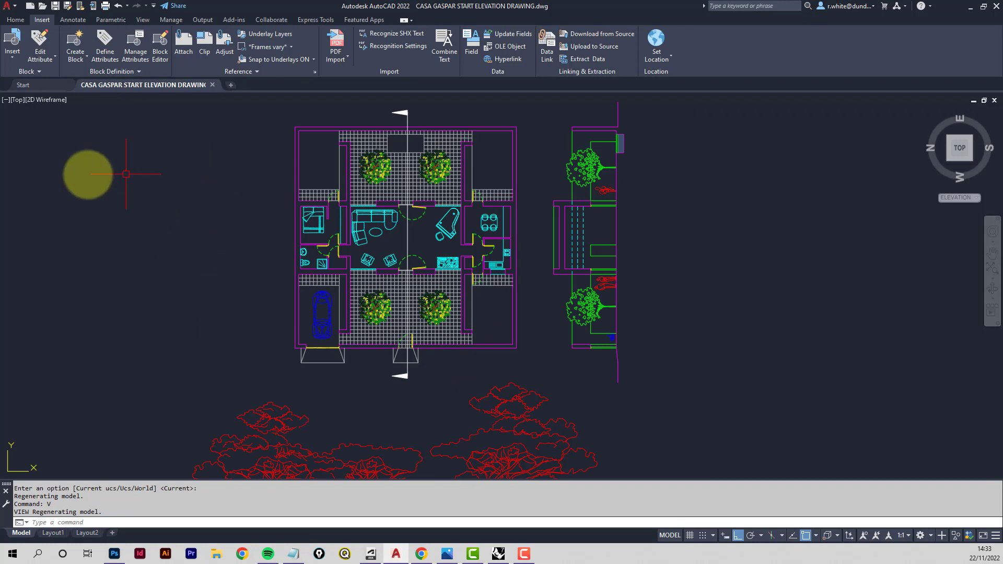
middle_click_drag(371, 158, 341, 281)
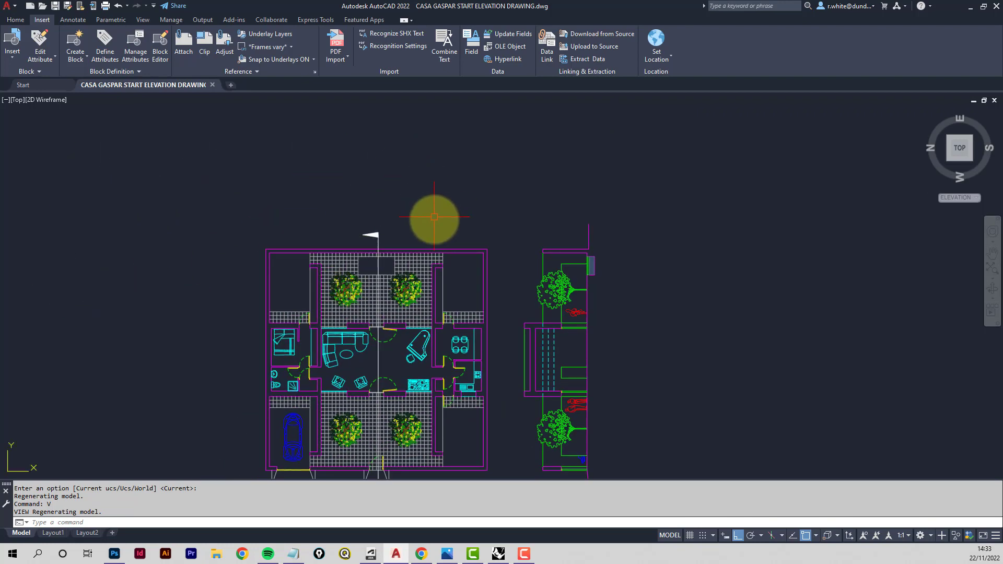
scroll(424, 239, "down", 2)
middle_click_drag(417, 262, 434, 184)
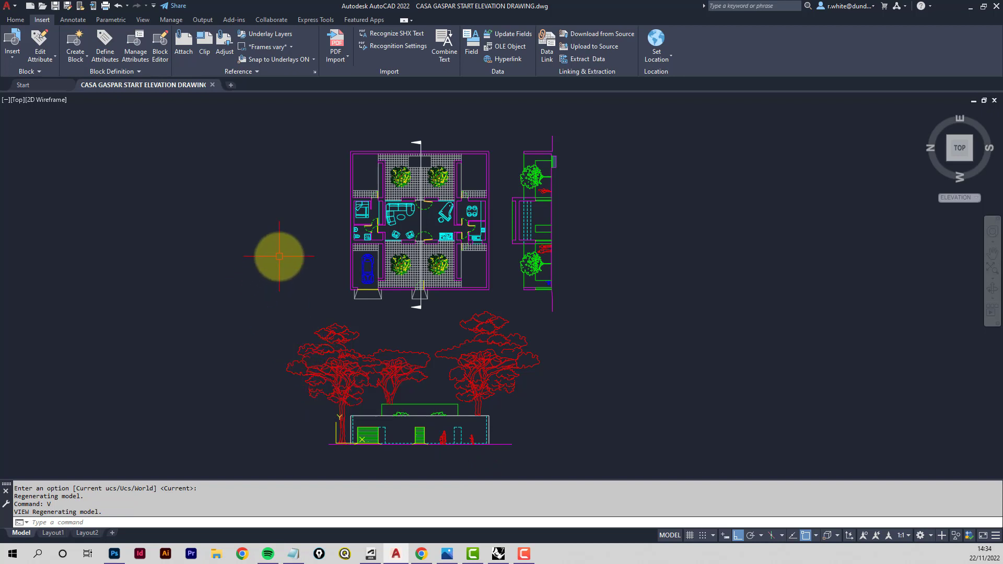
Return to the World UCS and its plan view, with the plan, section and elevation all in view
type("u")
key("Return")
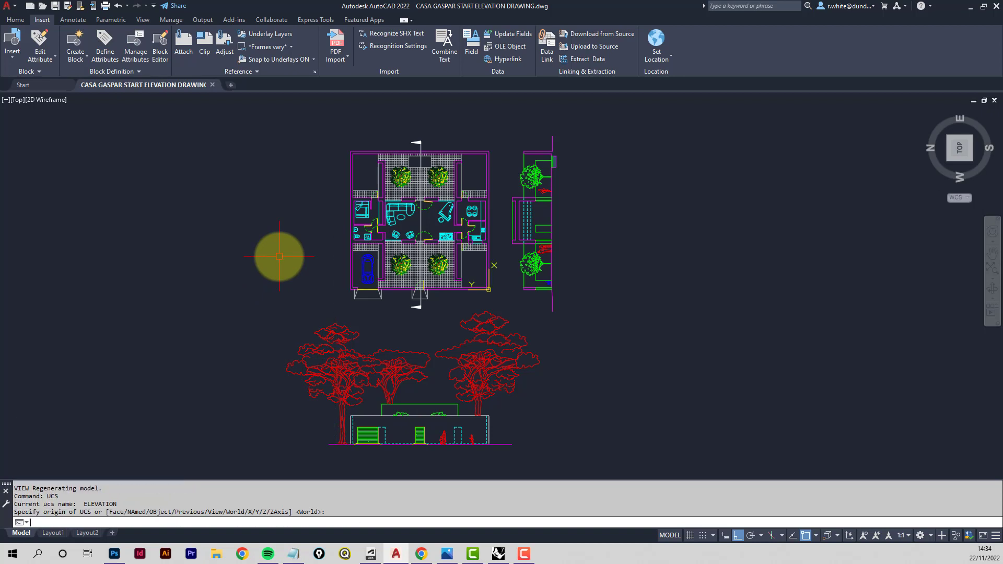
key("Return")
key("Return")
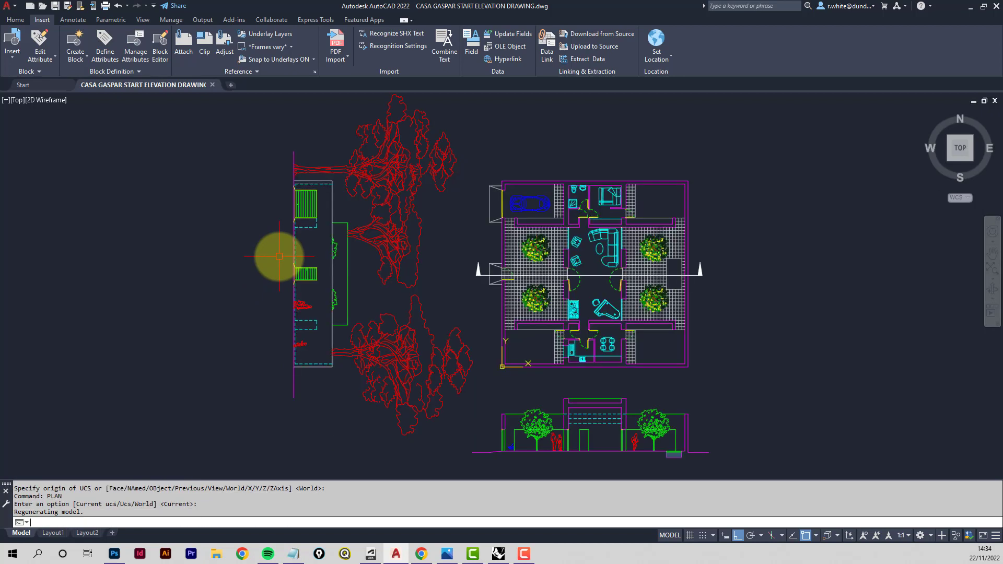
mouse_move(392, 302)
middle_mouse_down()
mouse_move(313, 304)
mouse_move(321, 310)
middle_mouse_up()
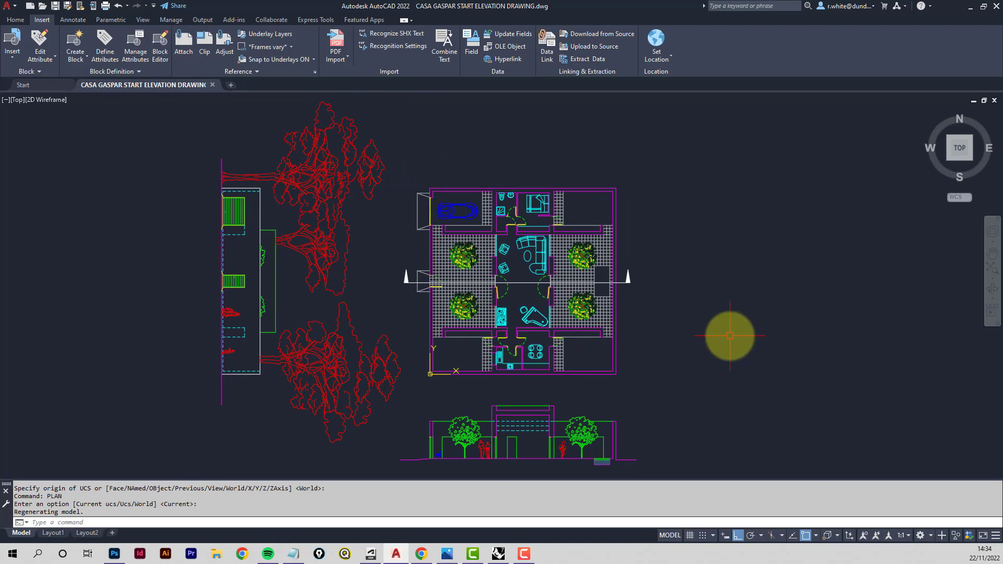